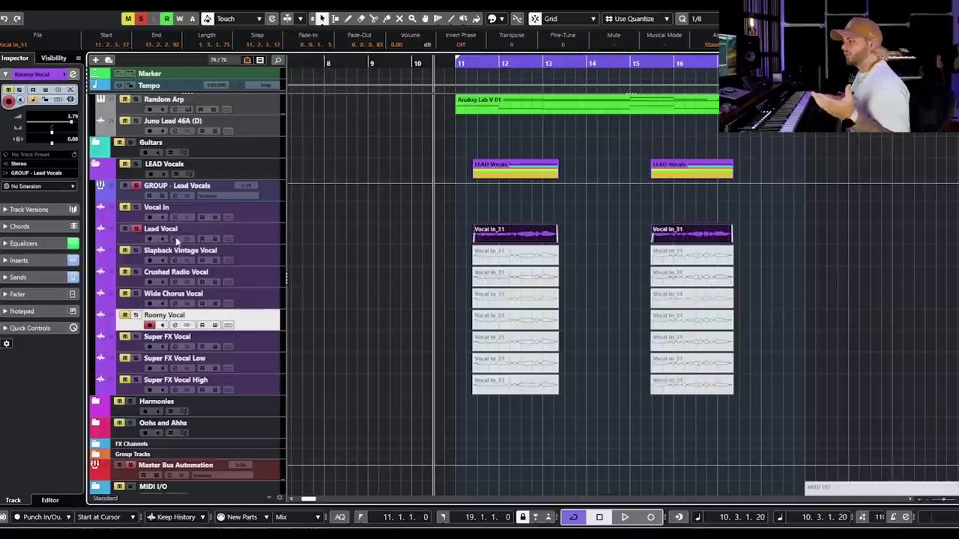
Step: Open the channel settings for the Lead Vocal track and turn off its solo
{"action": "left_click", "coordinate": [177, 239]}
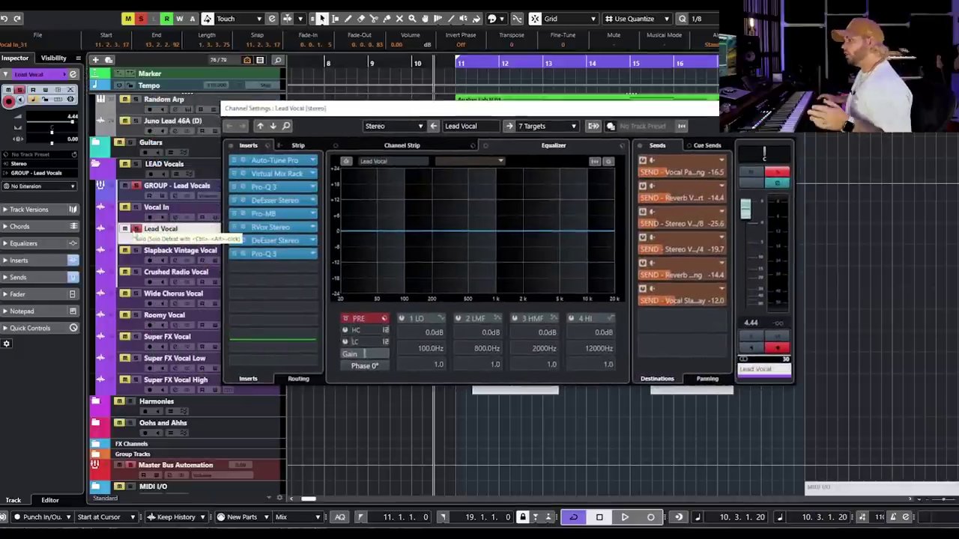
{"action": "left_click", "coordinate": [135, 230]}
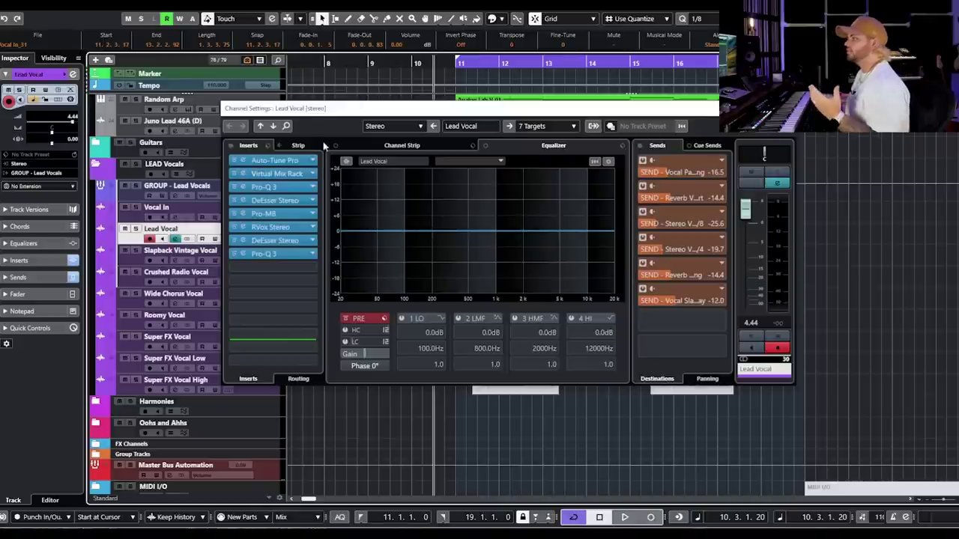
Step: Review the Virtual Mix Rack, Pro-Q 3, DeEsser Stereo and RVox Stereo inserts on the Lead Vocal channel, and close its settings
{"action": "left_click", "coordinate": [291, 174]}
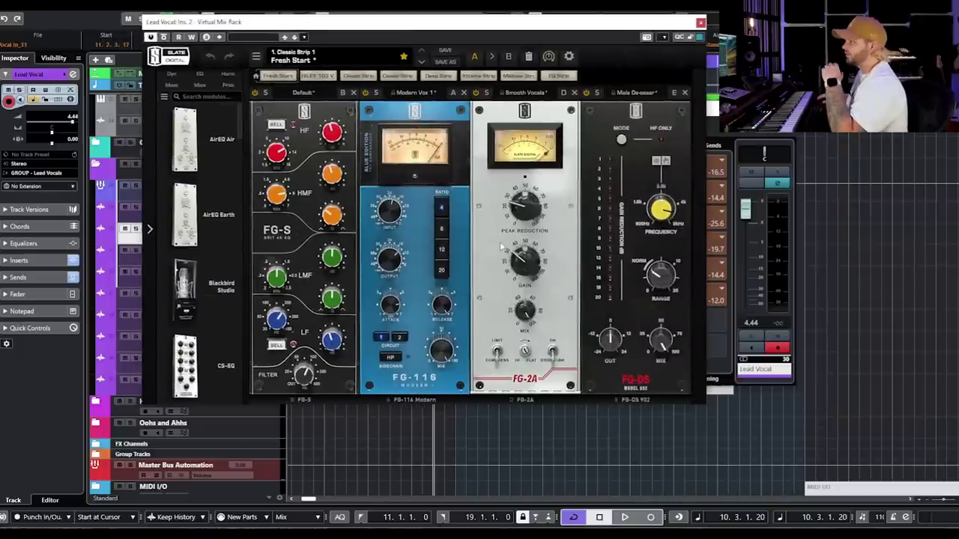
{"action": "left_click", "coordinate": [701, 22]}
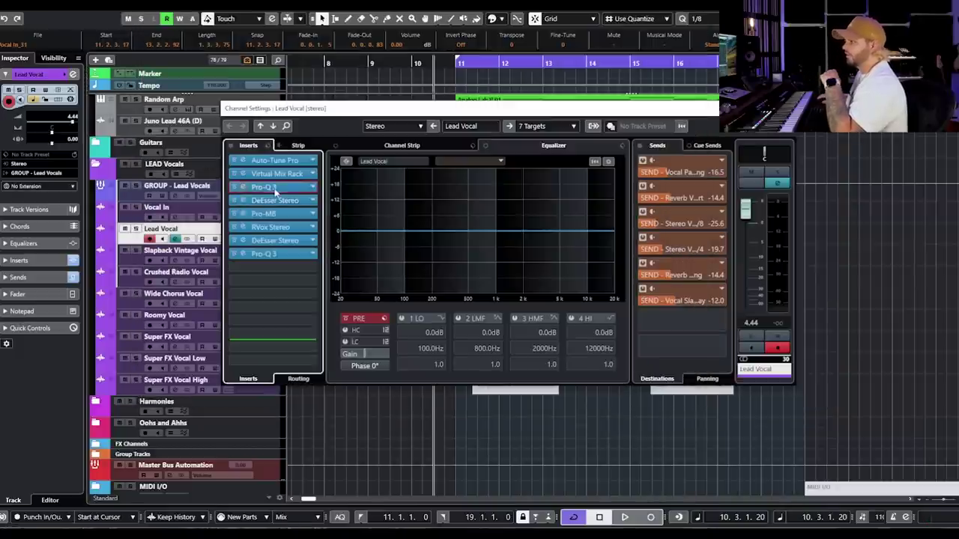
{"action": "left_click", "coordinate": [275, 188]}
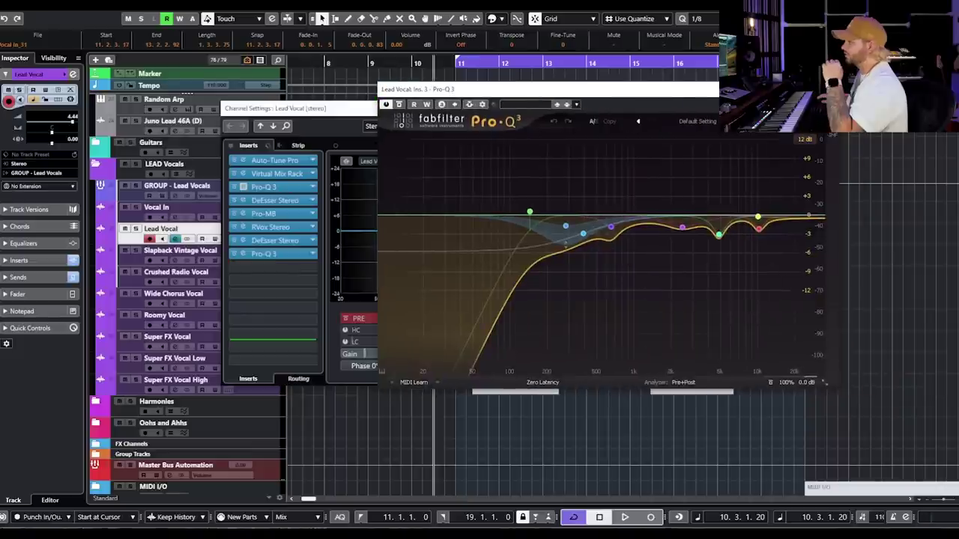
{"action": "left_click", "coordinate": [304, 187]}
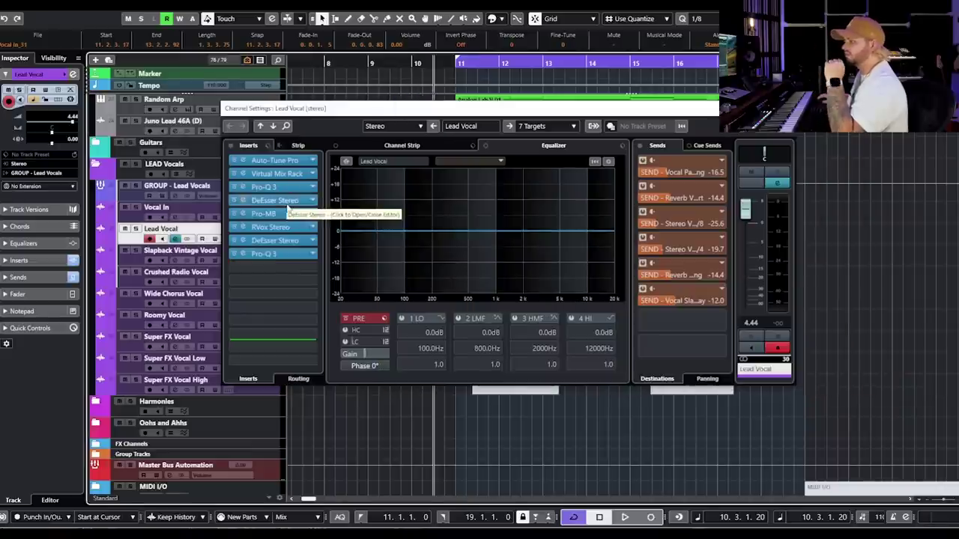
{"action": "left_click", "coordinate": [291, 202]}
{"action": "left_click", "coordinate": [275, 201]}
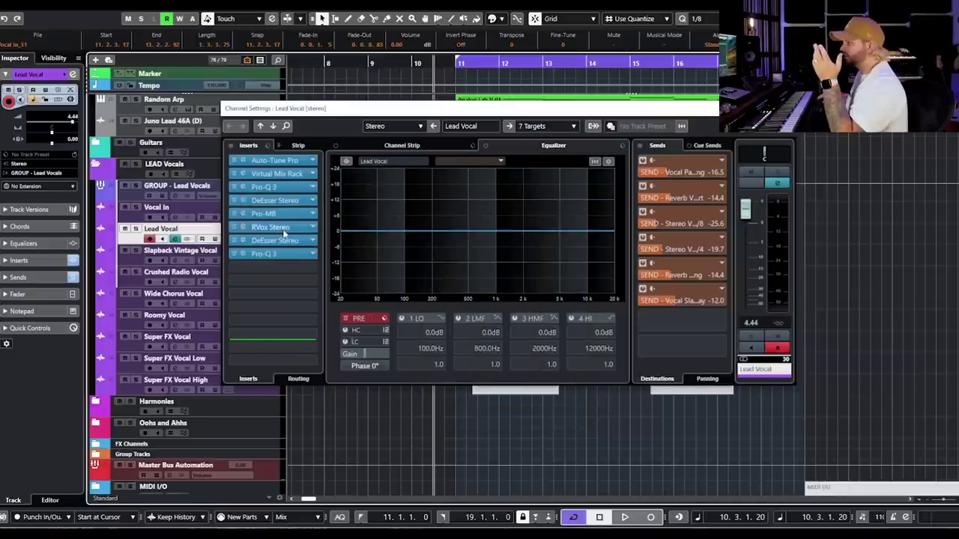
{"action": "left_click", "coordinate": [271, 227]}
{"action": "left_click", "coordinate": [892, 126]}
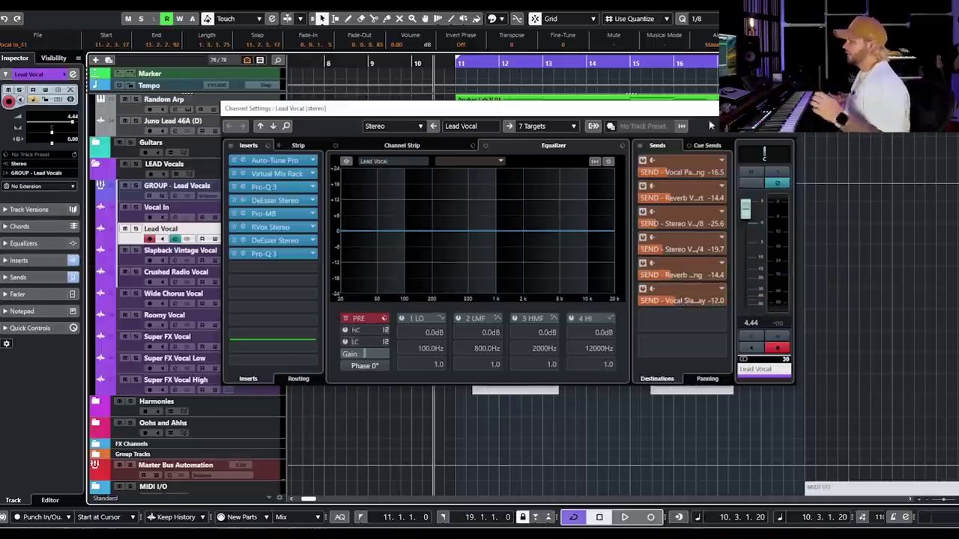
{"action": "left_click_drag", "start_coordinate": [716, 124], "coordinate": [664, 187]}
{"action": "left_click", "coordinate": [749, 174]}
{"action": "left_click", "coordinate": [781, 251]}
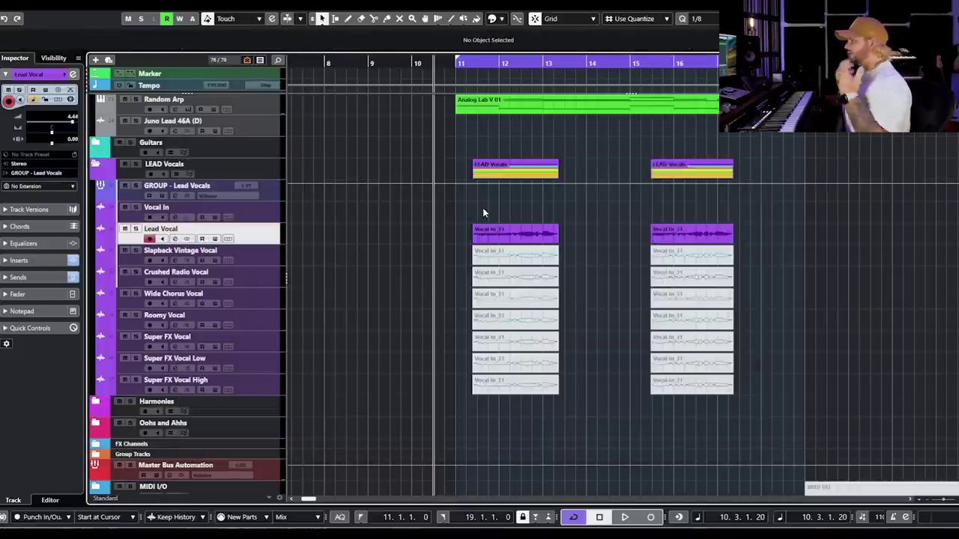
Step: Play back the Lead Vocal section in the full mix from bar 11
{"action": "left_click", "coordinate": [455, 65]}
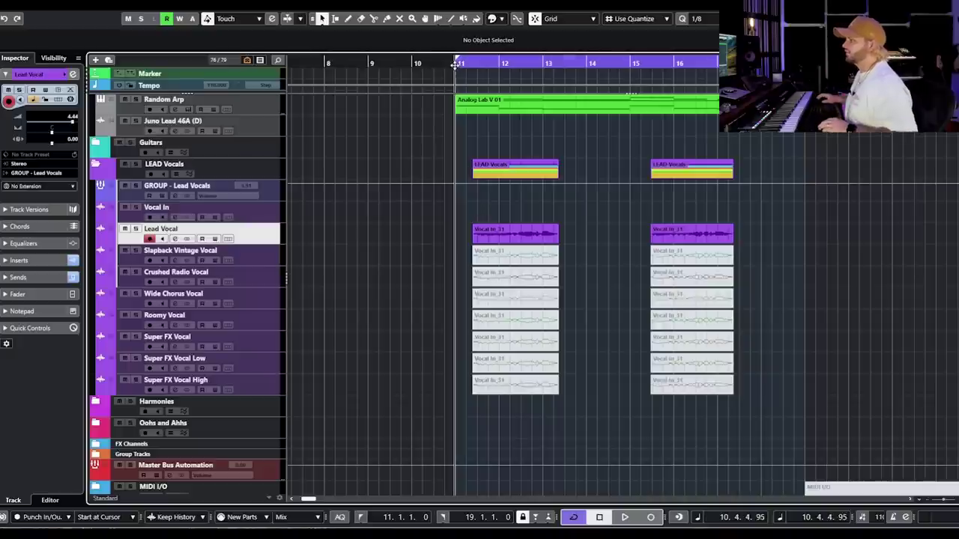
{"action": "key", "text": "space"}
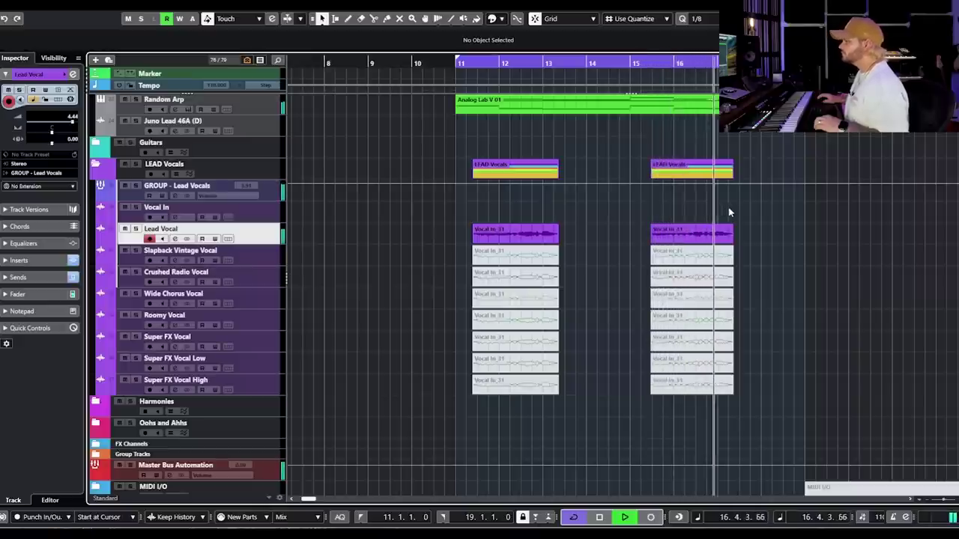
{"action": "key", "text": "space"}
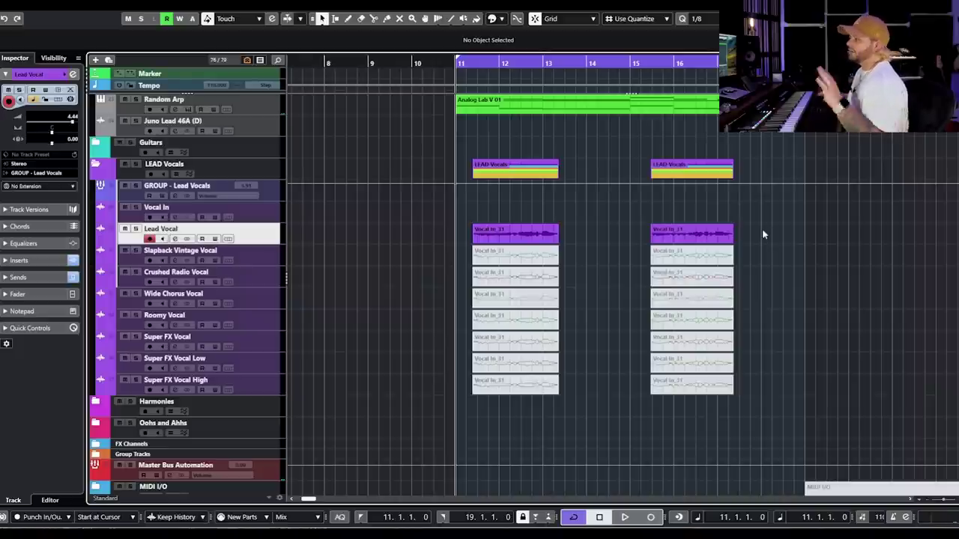
Step: Mute both Lead Vocal clips and unmute both Slapback Vintage Vocal clips
{"action": "left_click_drag", "start_coordinate": [762, 217], "coordinate": [479, 234]}
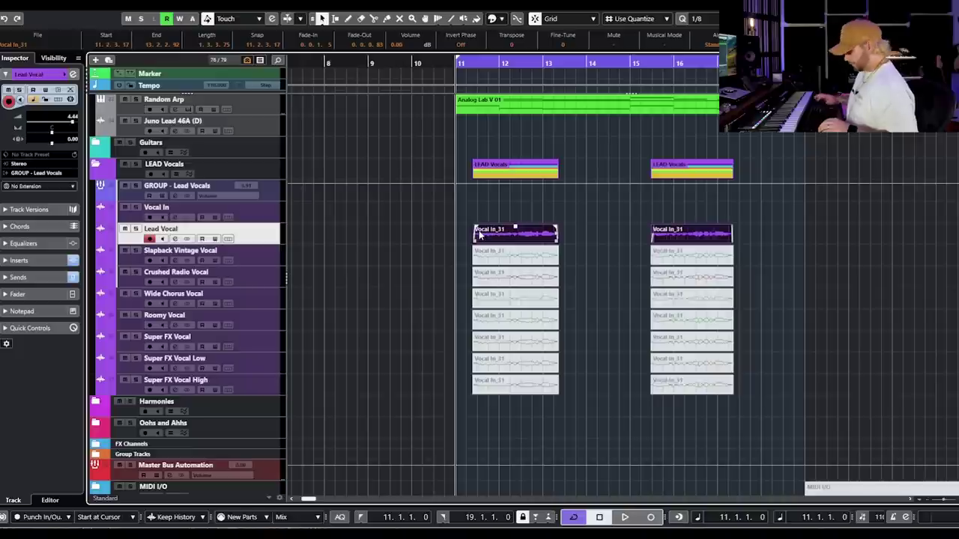
{"action": "key", "text": "shift+m"}
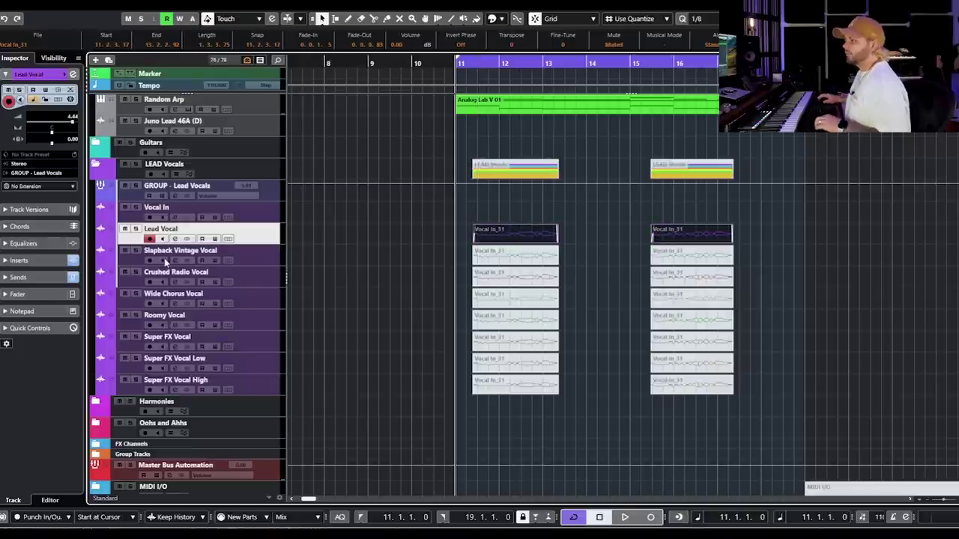
{"action": "left_click_drag", "start_coordinate": [465, 256], "coordinate": [669, 260]}
{"action": "key", "text": "shift+u"}
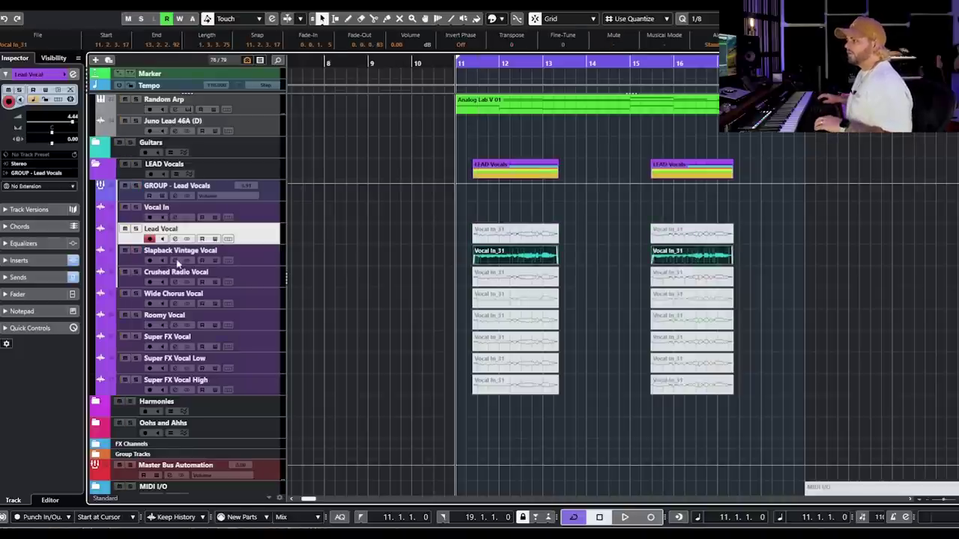
Step: Open the Slapback Vintage Vocal channel settings and audition the section from bar 11 in the mix
{"action": "left_click", "coordinate": [177, 261]}
{"action": "left_click", "coordinate": [193, 342]}
{"action": "left_click_drag", "start_coordinate": [330, 184], "coordinate": [449, 109]}
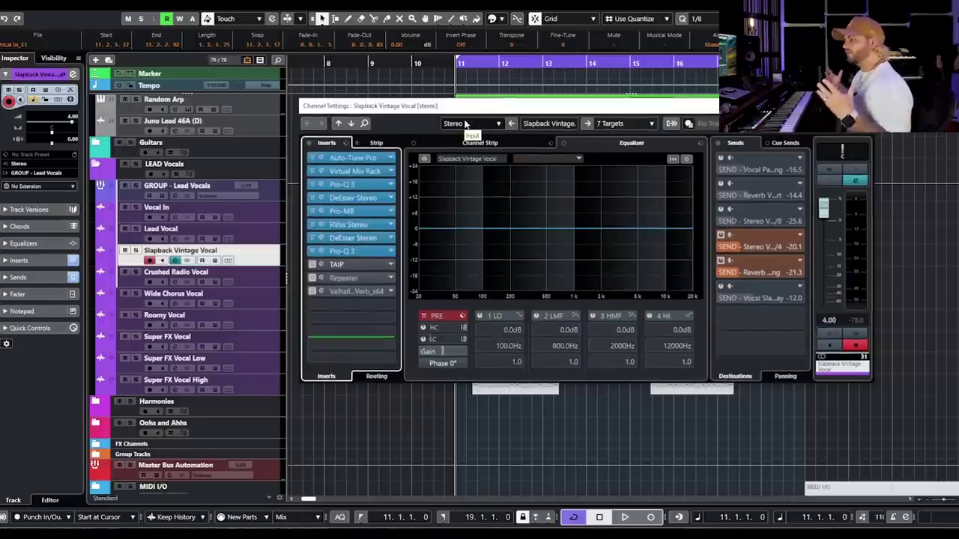
{"action": "left_click_drag", "start_coordinate": [461, 106], "coordinate": [452, 171]}
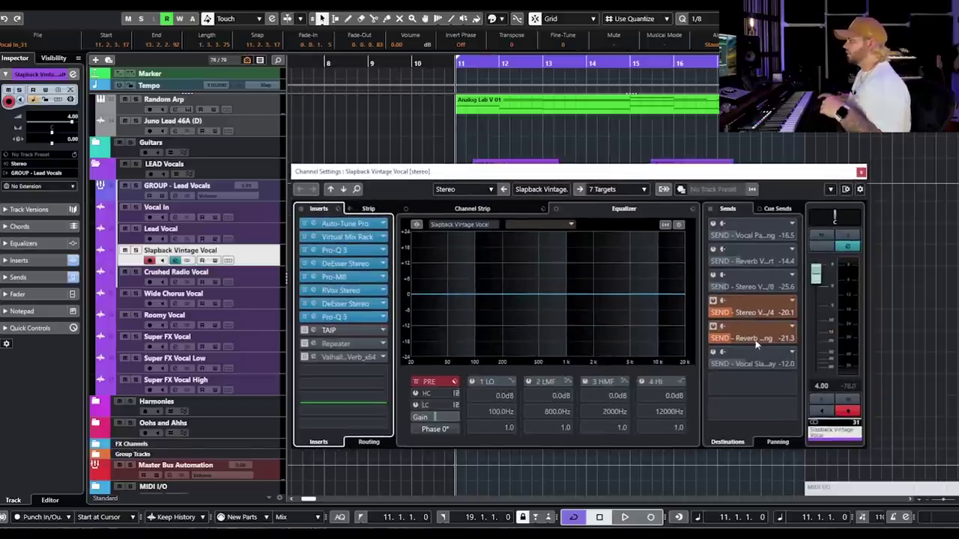
{"action": "left_click_drag", "start_coordinate": [550, 173], "coordinate": [538, 272]}
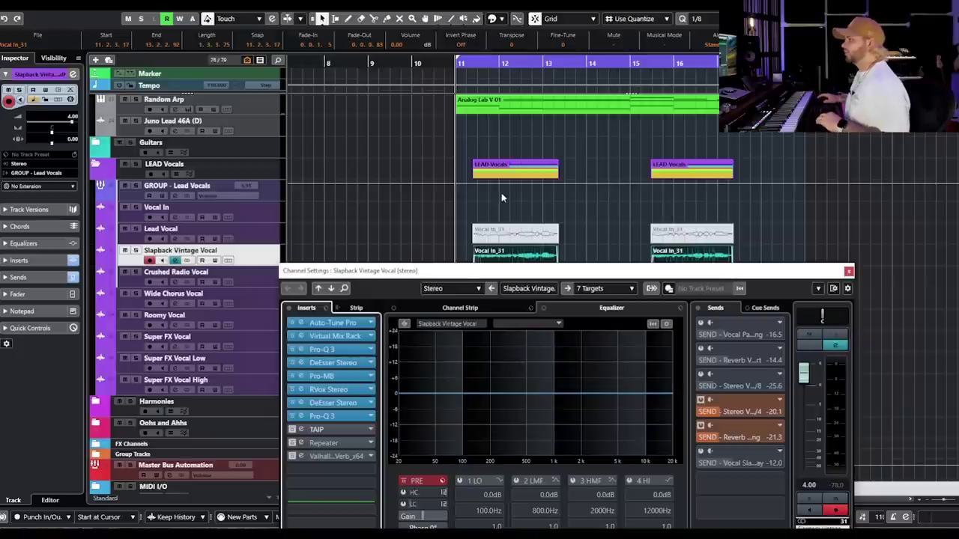
{"action": "key", "text": "space"}
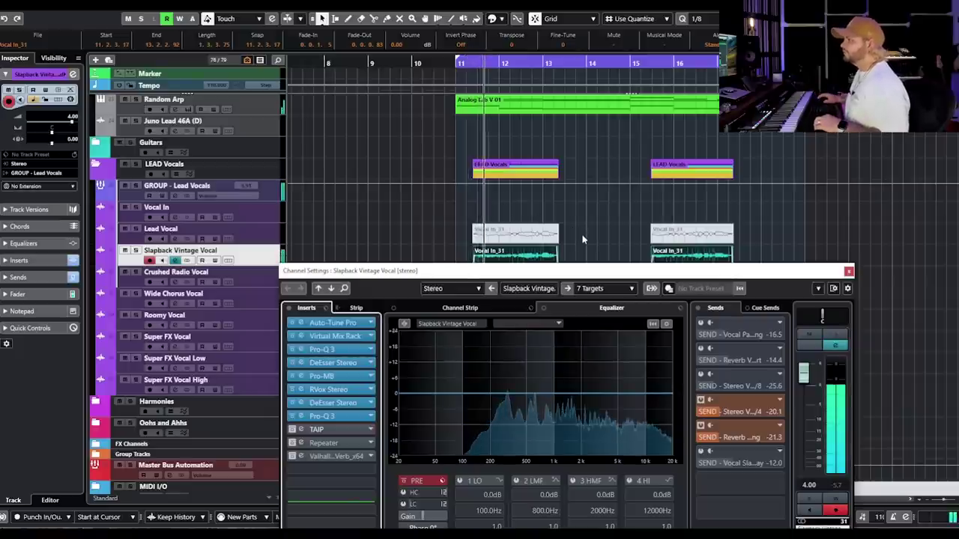
{"action": "left_click_drag", "start_coordinate": [383, 275], "coordinate": [390, 183]}
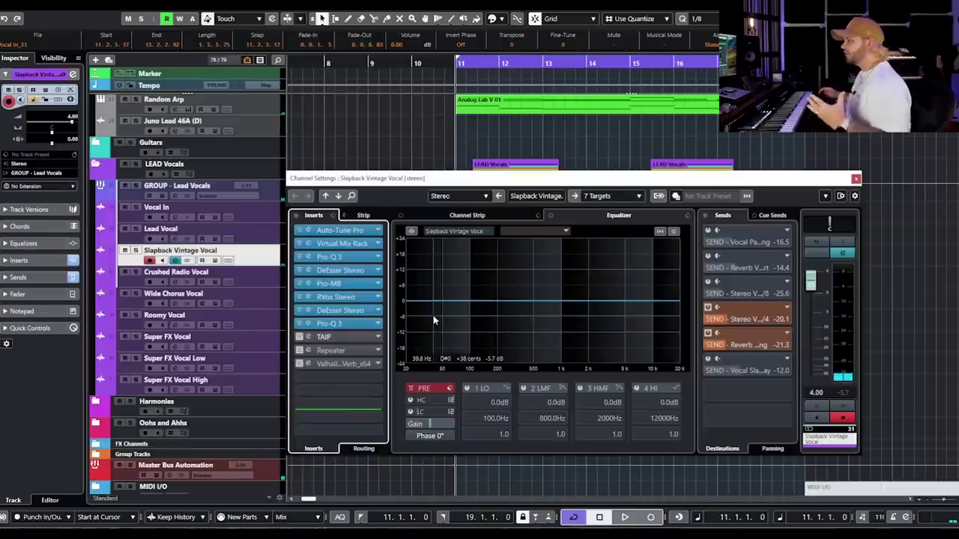
Step: Activate the Repeater insert and, with Sync off, set its left delay to 72.1 ms and its right delay to 156.4 ms
{"action": "left_click", "coordinate": [299, 350]}
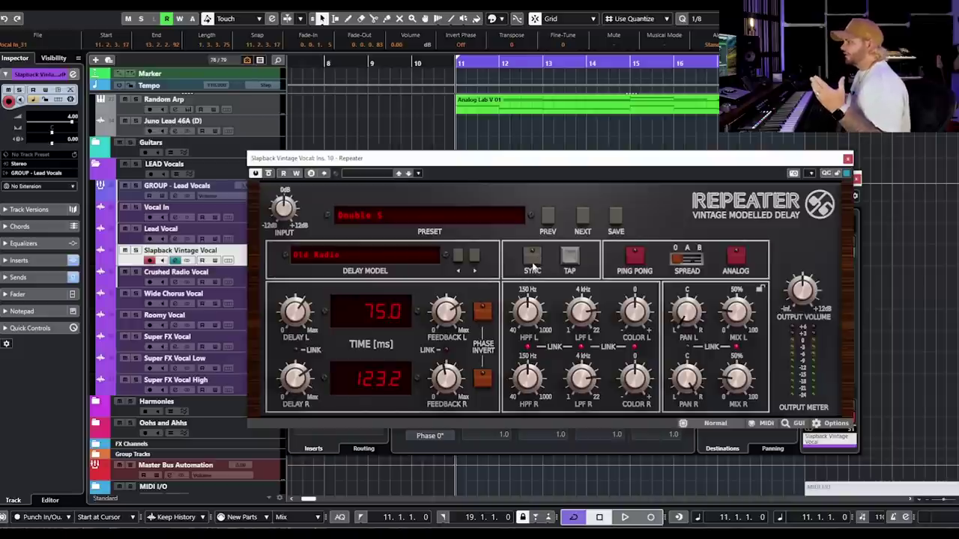
{"action": "left_click", "coordinate": [532, 258]}
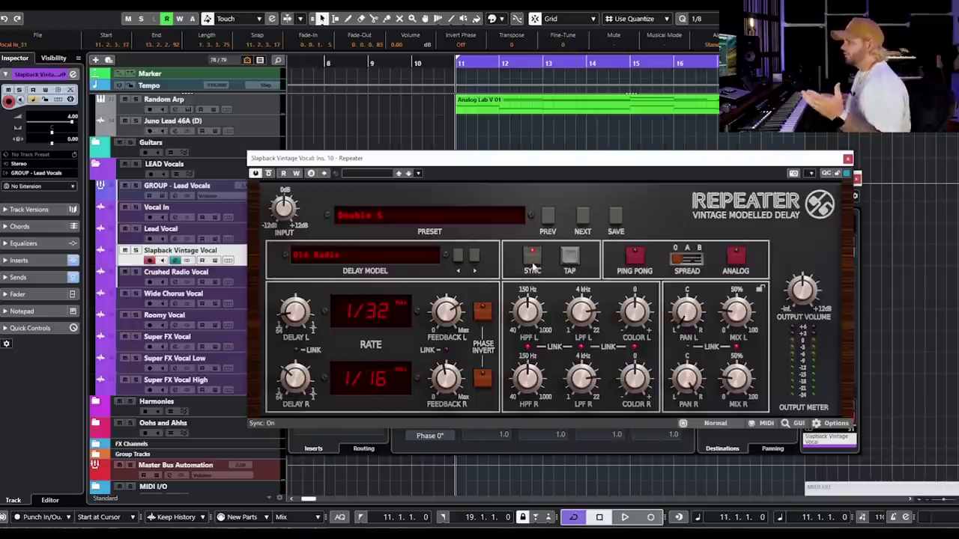
{"action": "left_click", "coordinate": [532, 258]}
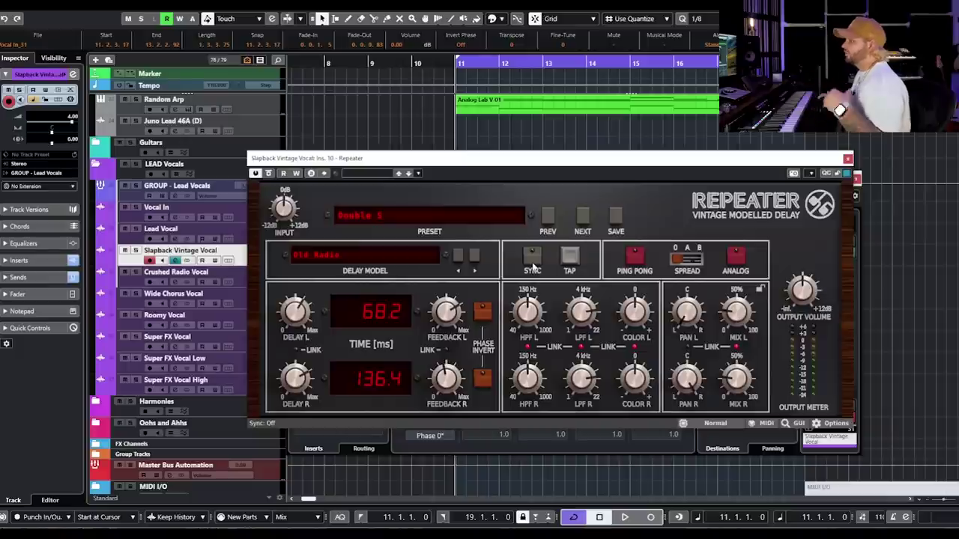
{"action": "left_click_drag", "start_coordinate": [305, 323], "coordinate": [307, 318]}
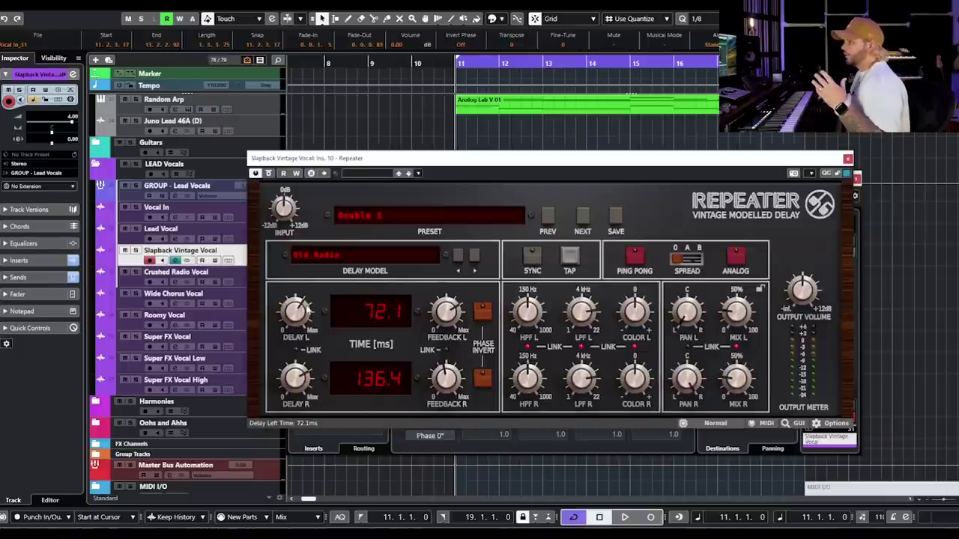
{"action": "left_click_drag", "start_coordinate": [308, 369], "coordinate": [309, 361]}
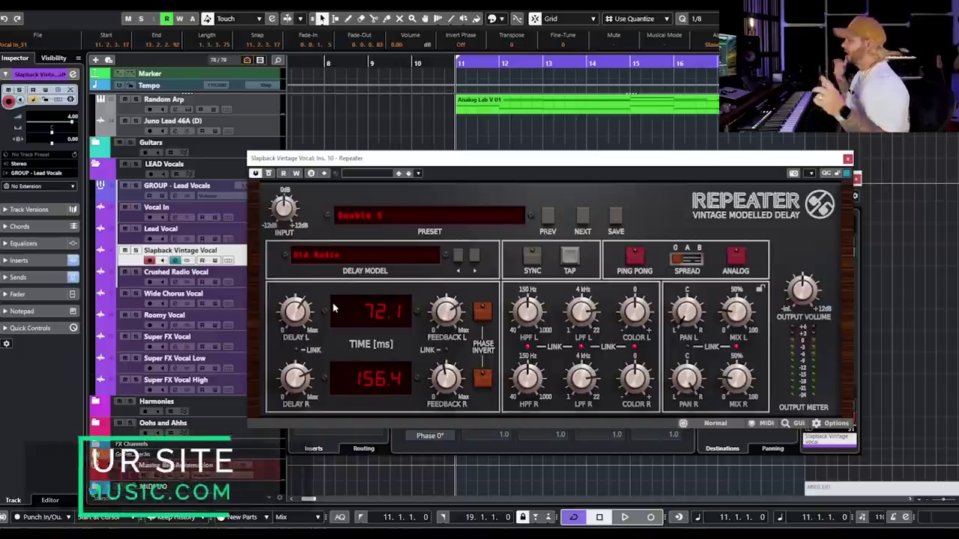
Step: Solo the Slapback Vintage Vocal track to audition the Repeater delay on its own, and turn the solo off again
{"action": "left_click", "coordinate": [136, 250]}
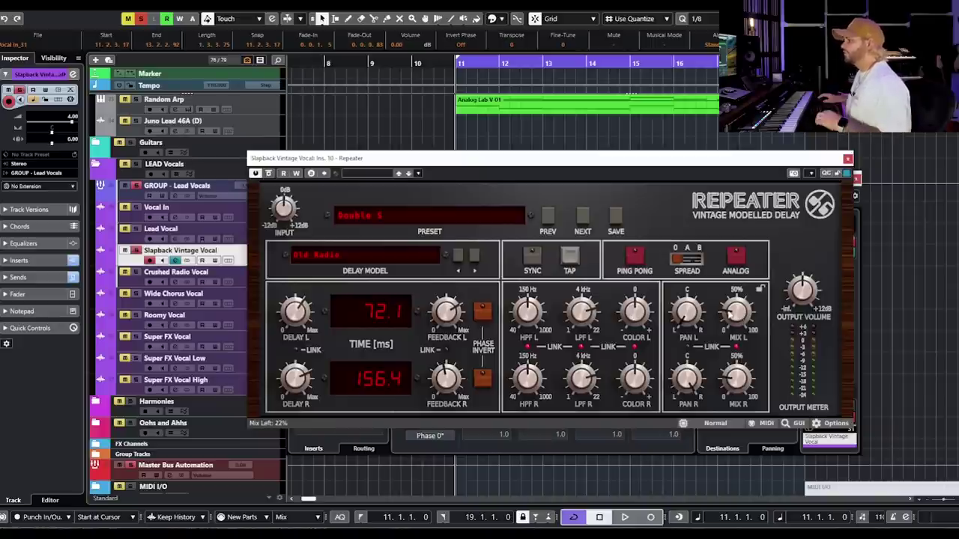
{"action": "key", "text": "space"}
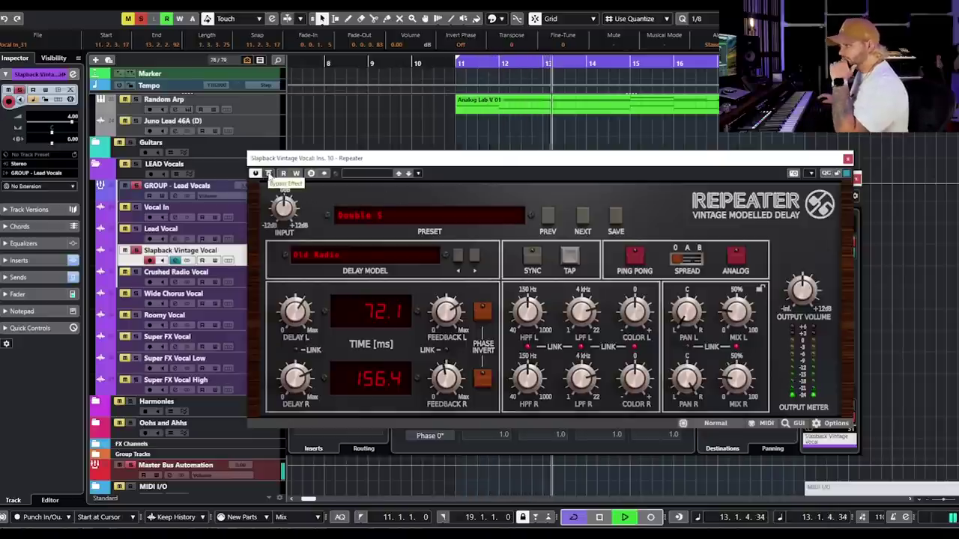
{"action": "key", "text": "space"}
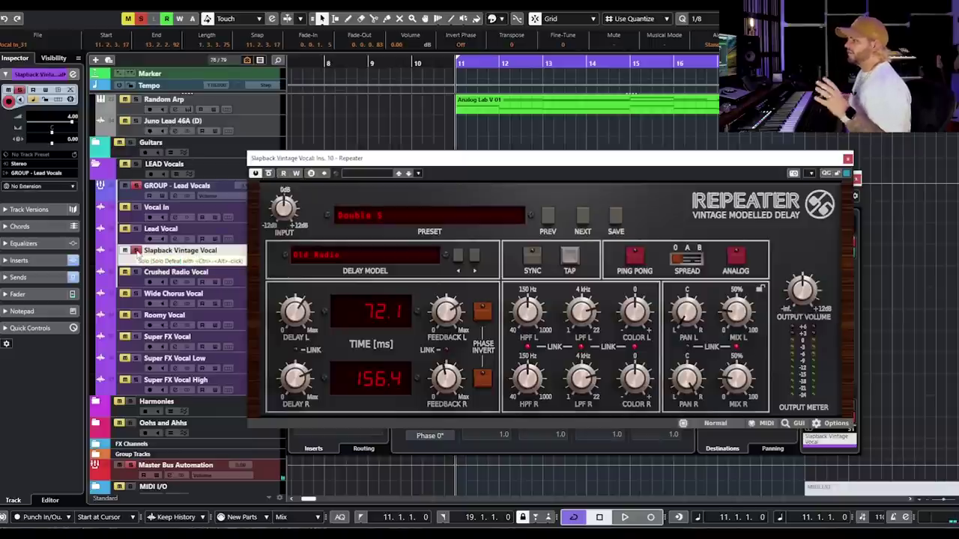
{"action": "left_click", "coordinate": [136, 252]}
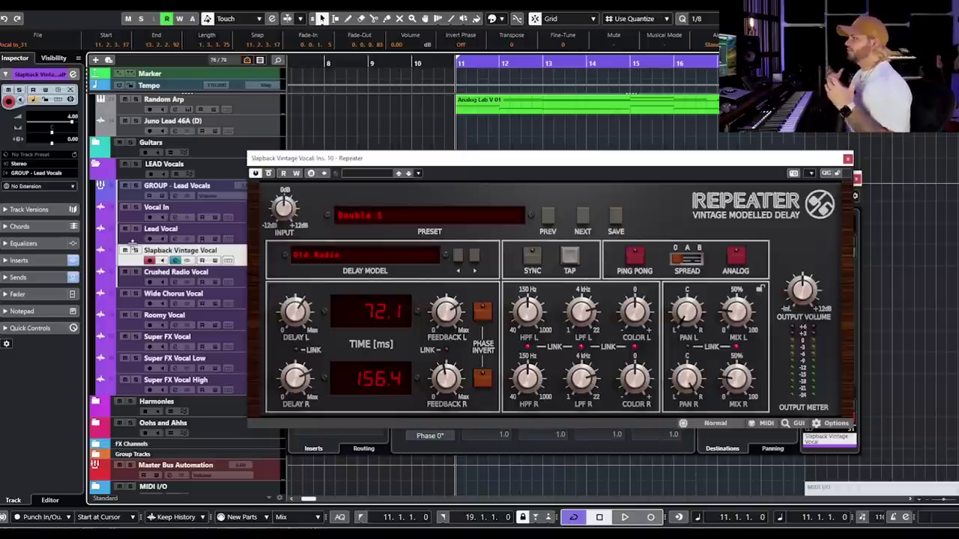
Step: Examine the delay models available in Repeater, keep Old Radio, and close the plug-in
{"action": "left_click", "coordinate": [315, 255]}
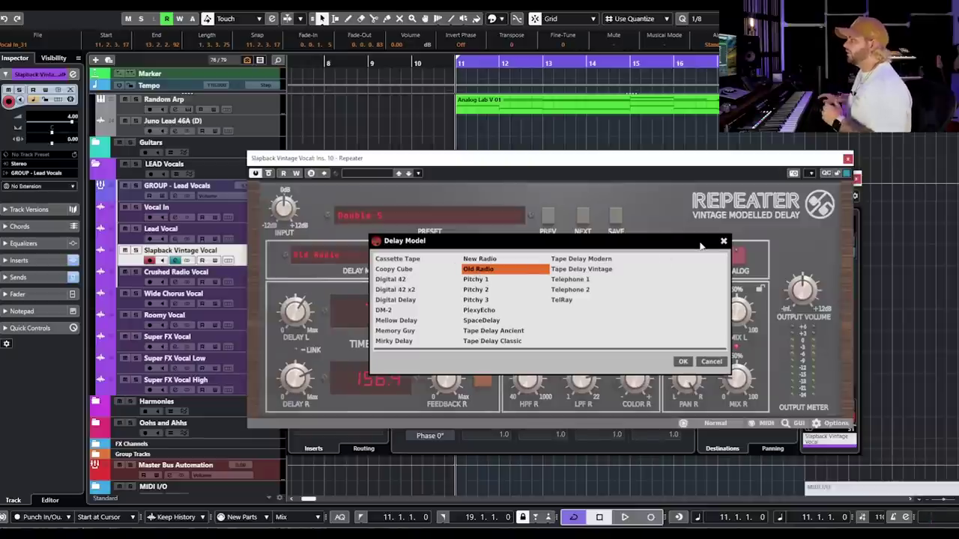
{"action": "left_click", "coordinate": [723, 242]}
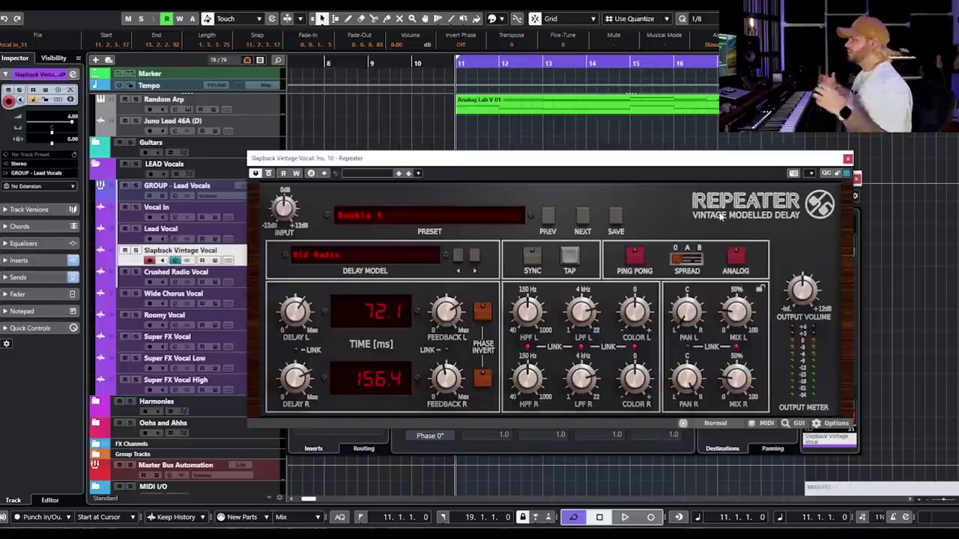
{"action": "left_click", "coordinate": [848, 159]}
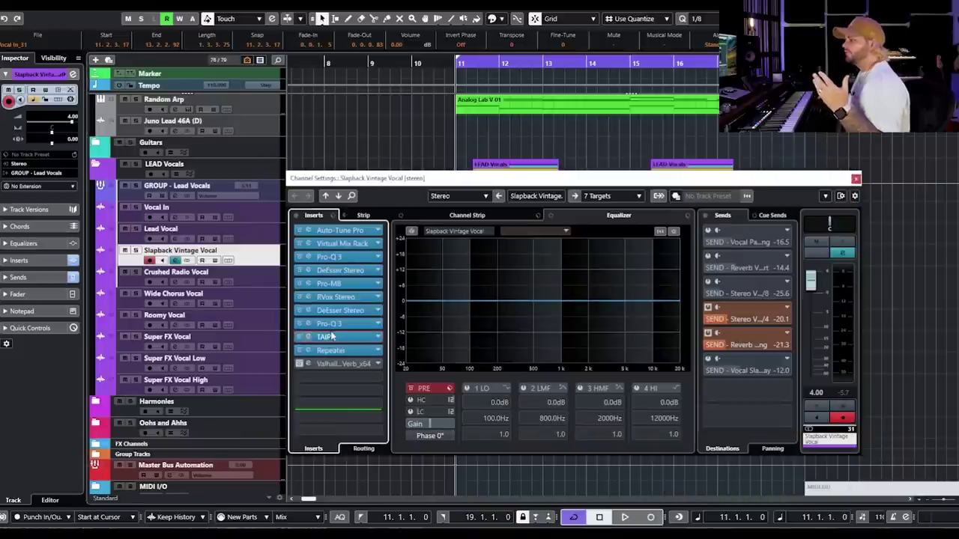
Step: Open the TAIP insert on the Slapback Vintage Vocal channel, examine its Drive setting, and close it
{"action": "left_click", "coordinate": [332, 337]}
{"action": "left_click_drag", "start_coordinate": [820, 63], "coordinate": [465, 131]}
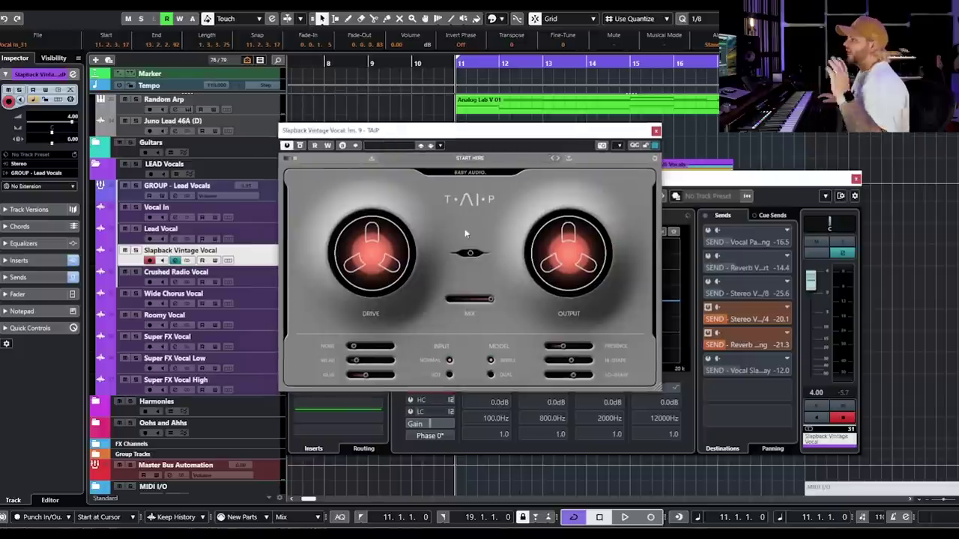
{"action": "mouse_move", "coordinate": [393, 298]}
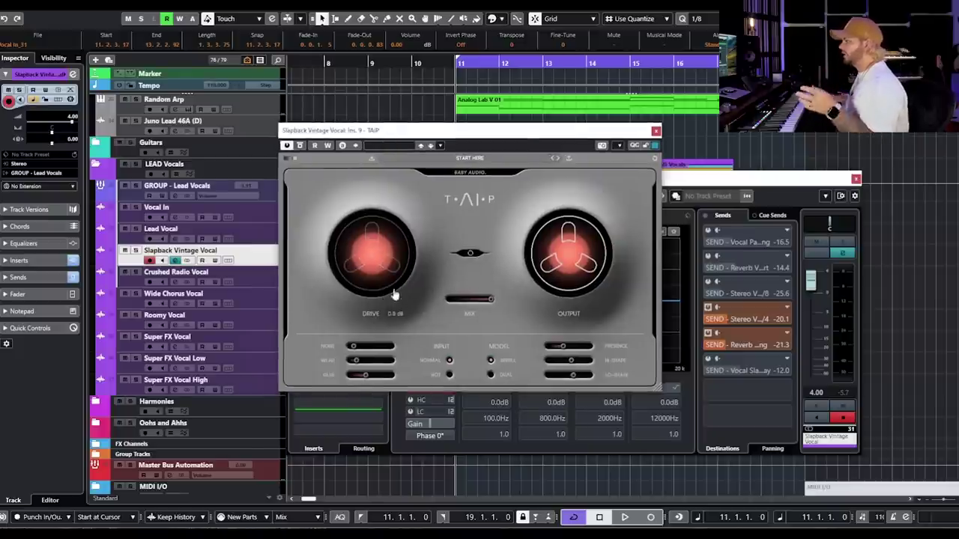
{"action": "left_click", "coordinate": [655, 132]}
Step: Open the ValhallaVintageVerb insert on the Slapback Vintage Vocal channel and examine its reverb settings
{"action": "left_click", "coordinate": [340, 363]}
{"action": "left_click_drag", "start_coordinate": [684, 113], "coordinate": [625, 142]}
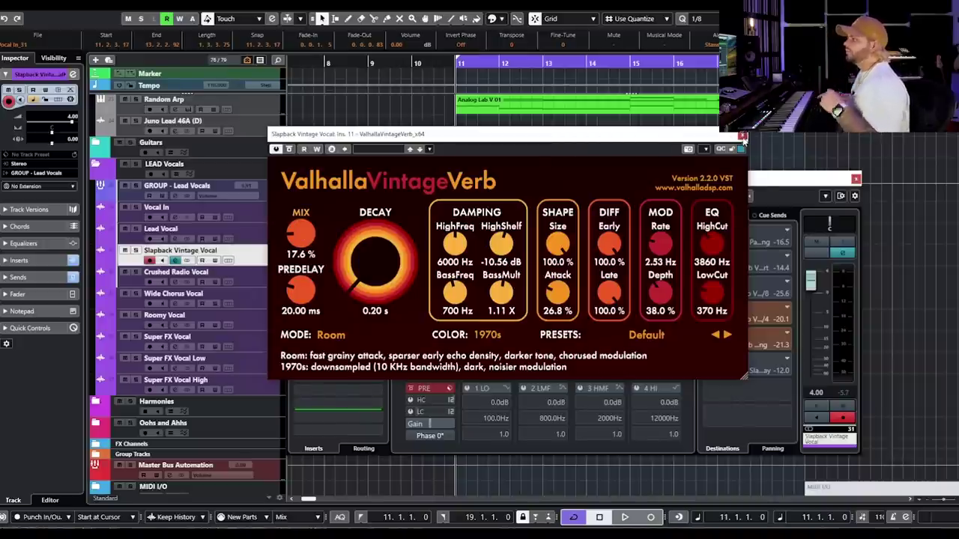
Step: Close the reverb and channel settings windows and play the section to audition the Slapback Vintage Vocal in the mix
{"action": "left_click", "coordinate": [741, 136]}
{"action": "left_click", "coordinate": [856, 179]}
{"action": "key", "text": "space"}
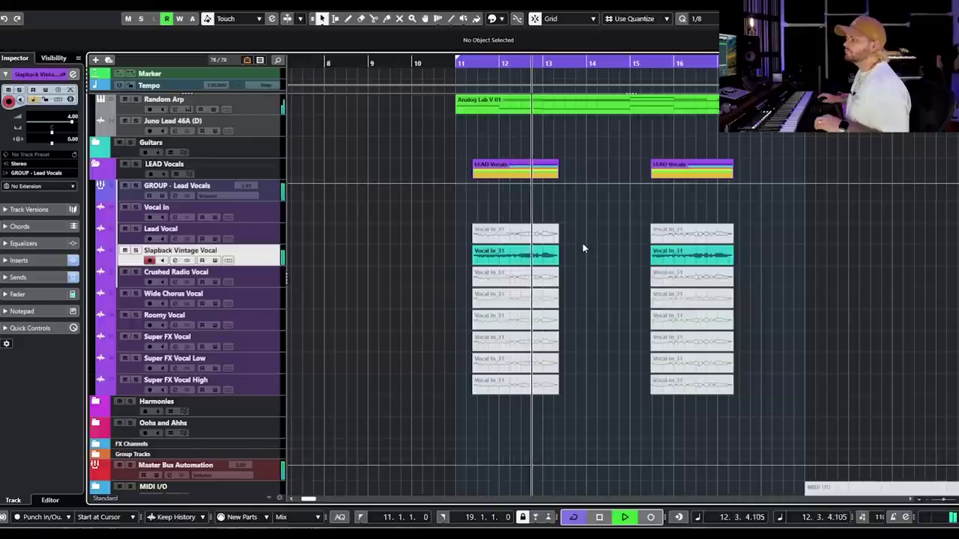
{"action": "key", "text": "space"}
Step: Unmute the first Lead Vocal event, mute the matching Slapback Vintage Vocal event, and play the section for comparison
{"action": "left_click_drag", "start_coordinate": [444, 232], "coordinate": [560, 267]}
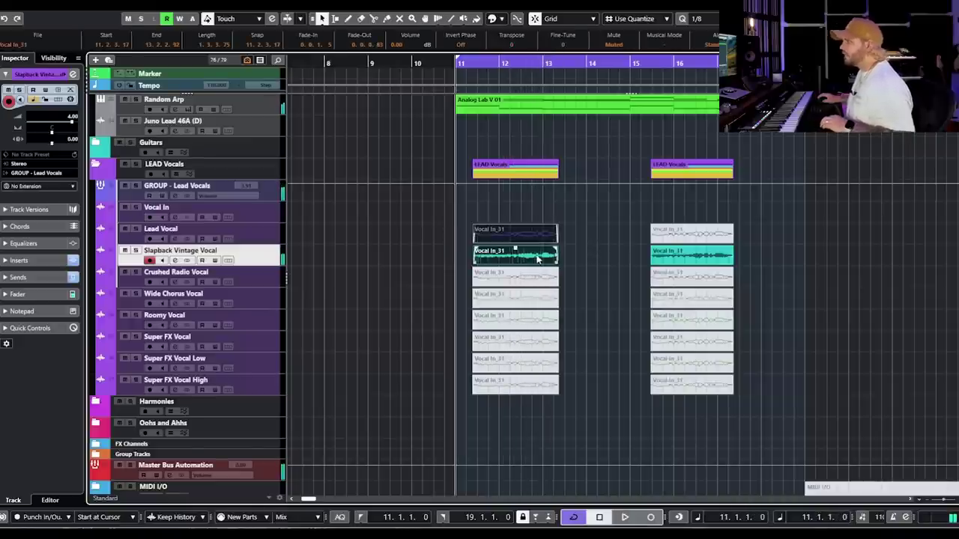
{"action": "key", "text": "shift+m"}
{"action": "left_click", "coordinate": [452, 249]}
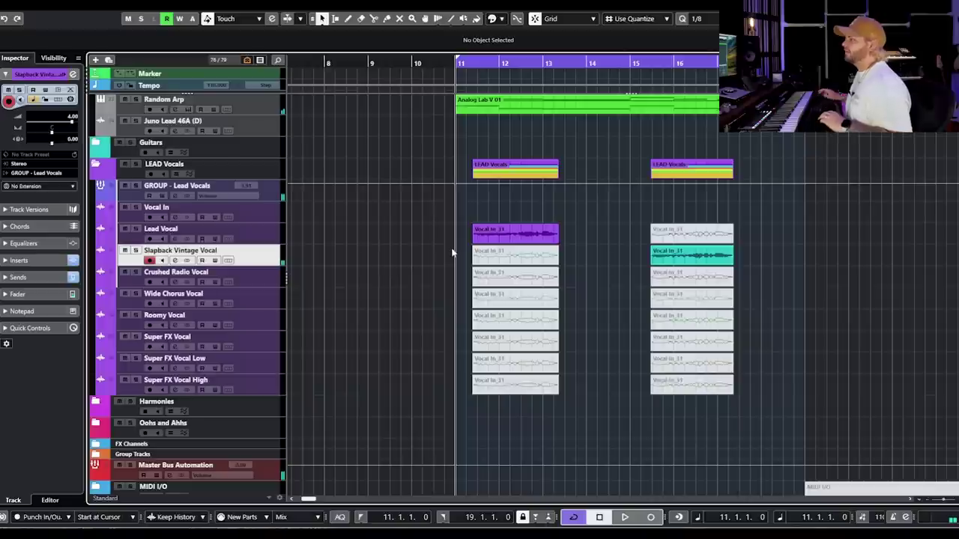
{"action": "key", "text": "space"}
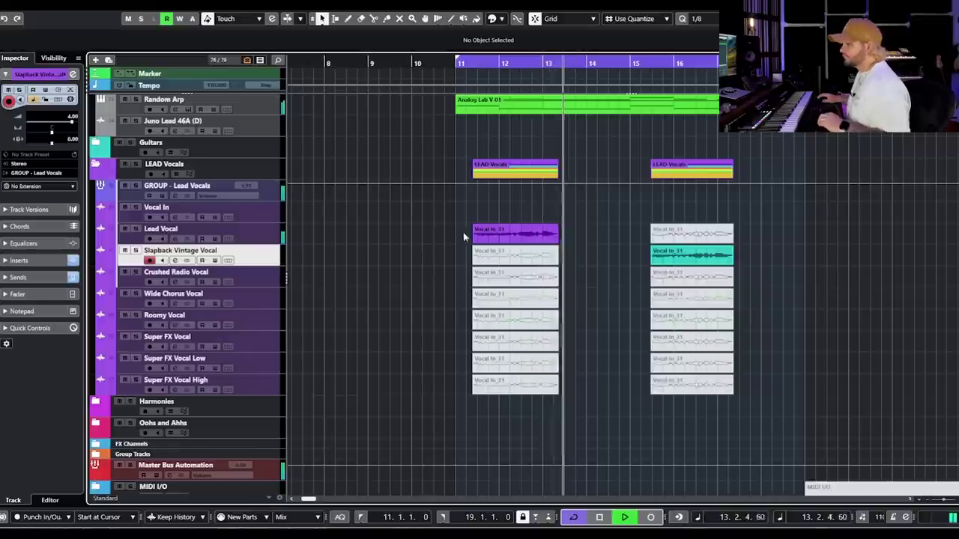
{"action": "key", "text": "space"}
Step: Mute the first Lead Vocal event again and unmute the matching Slapback Vintage Vocal event
{"action": "left_click_drag", "start_coordinate": [462, 228], "coordinate": [589, 263]}
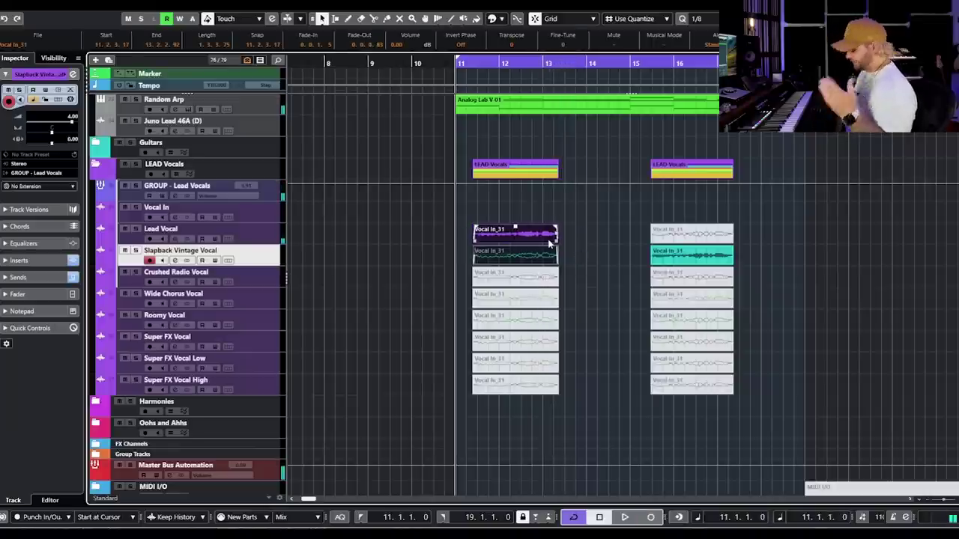
{"action": "key", "text": "shift+m"}
{"action": "left_click", "coordinate": [594, 274]}
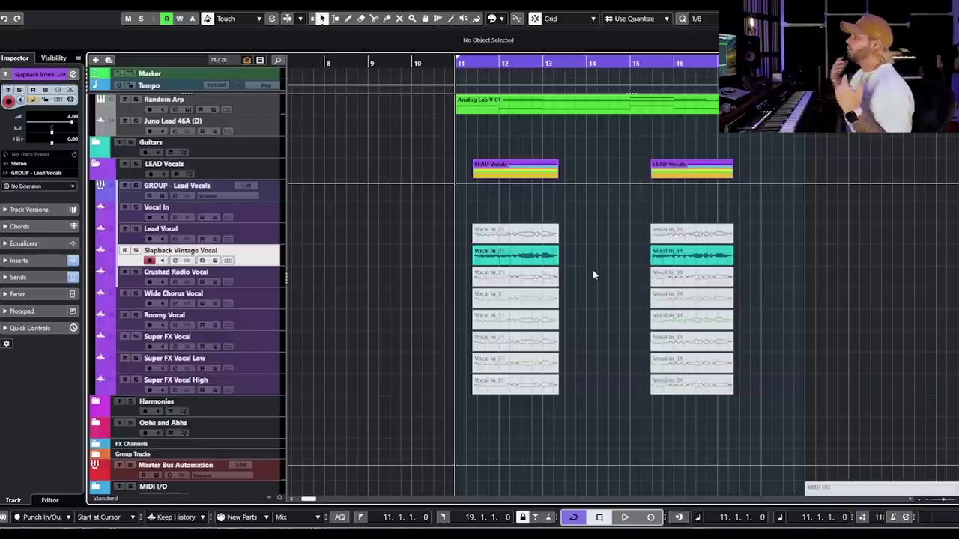
Step: Mute both Slapback Vintage Vocal events and unmute both Crushed Radio Vocal events
{"action": "left_click_drag", "start_coordinate": [464, 252], "coordinate": [738, 263]}
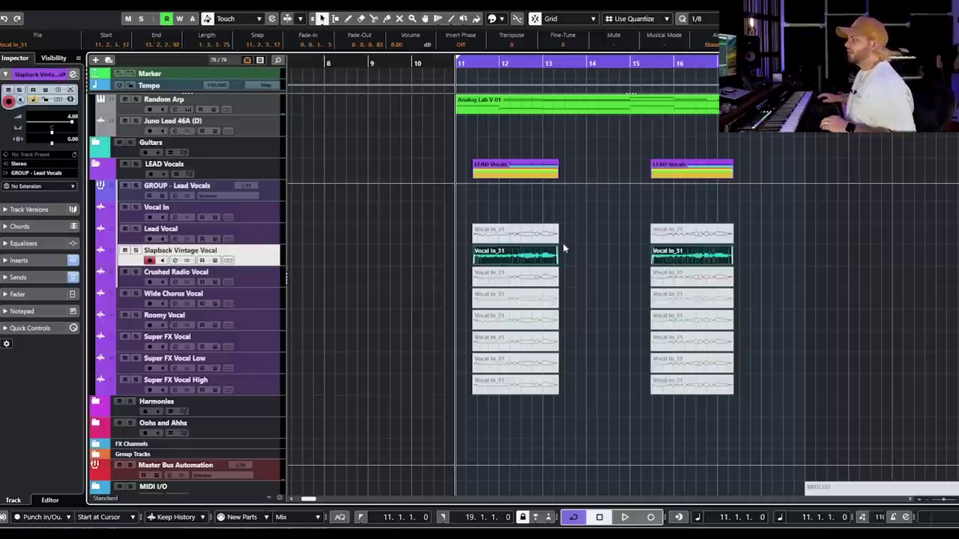
{"action": "left_click", "coordinate": [707, 260]}
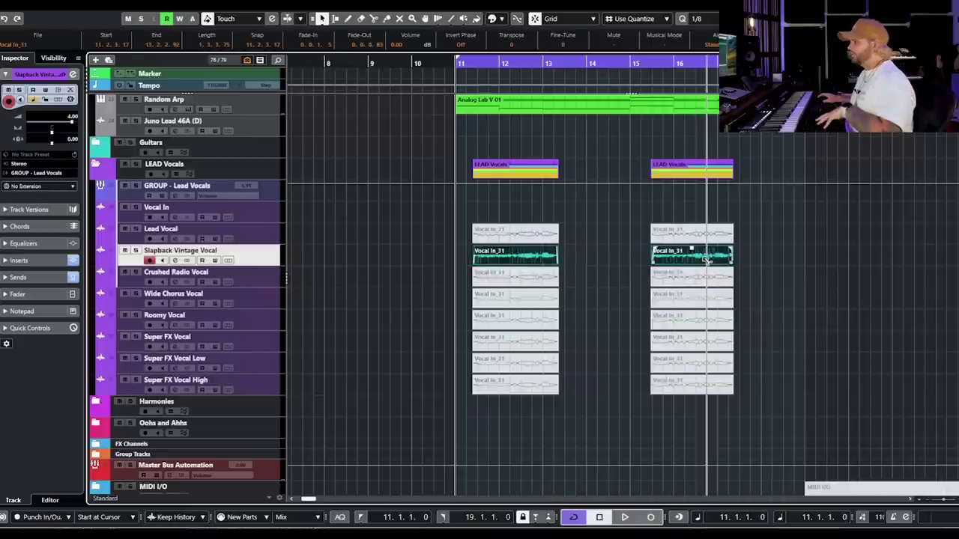
{"action": "left_click", "coordinate": [776, 274]}
{"action": "left_click", "coordinate": [137, 274]}
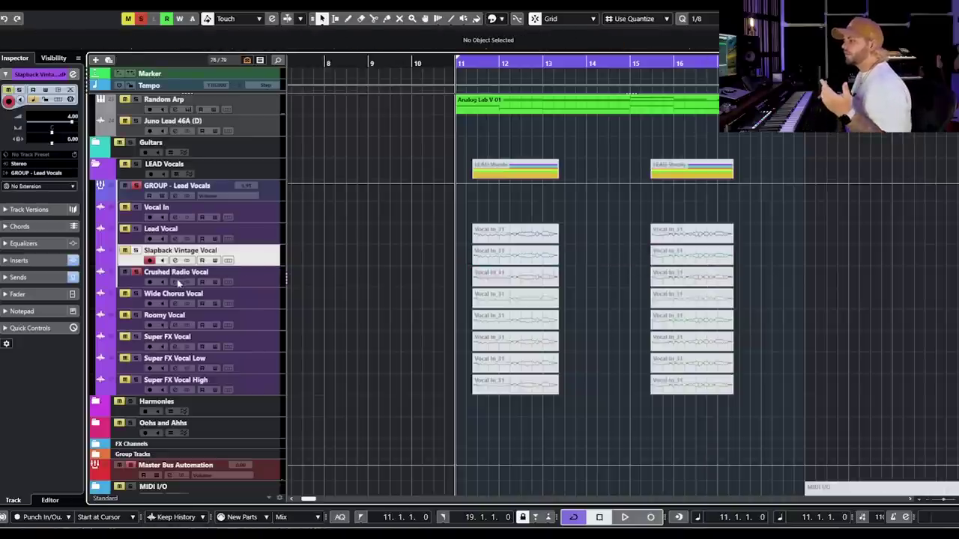
{"action": "left_click", "coordinate": [137, 275]}
{"action": "left_click_drag", "start_coordinate": [442, 281], "coordinate": [786, 279]}
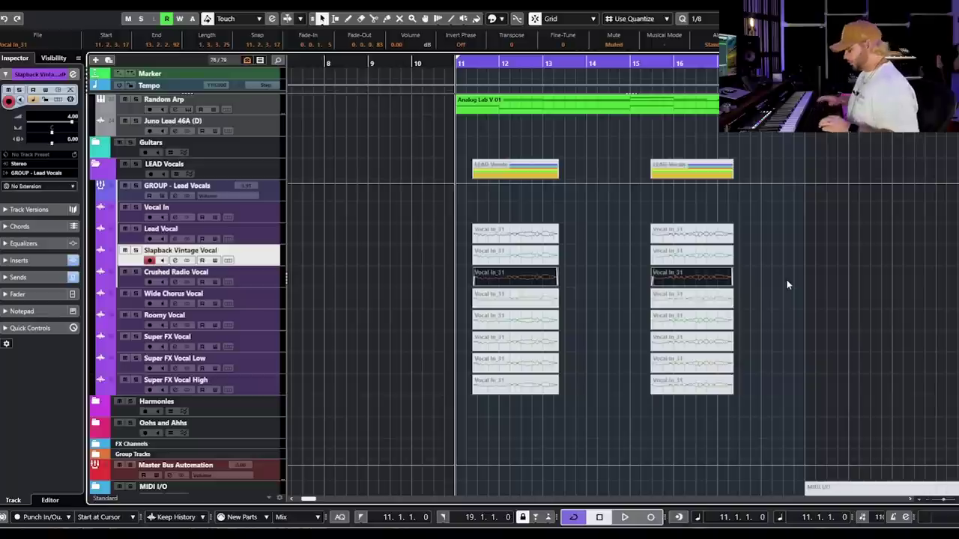
Step: Open the Crushed Radio Vocal channel settings and bypass the TAIP insert and the last Pro-Q 3 insert
{"action": "left_click", "coordinate": [174, 282]}
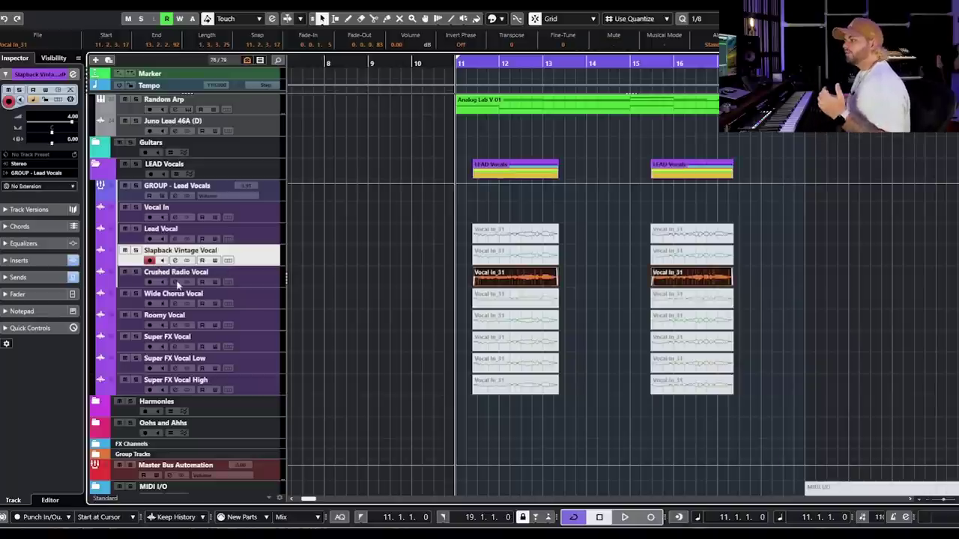
{"action": "left_click_drag", "start_coordinate": [390, 180], "coordinate": [385, 201]}
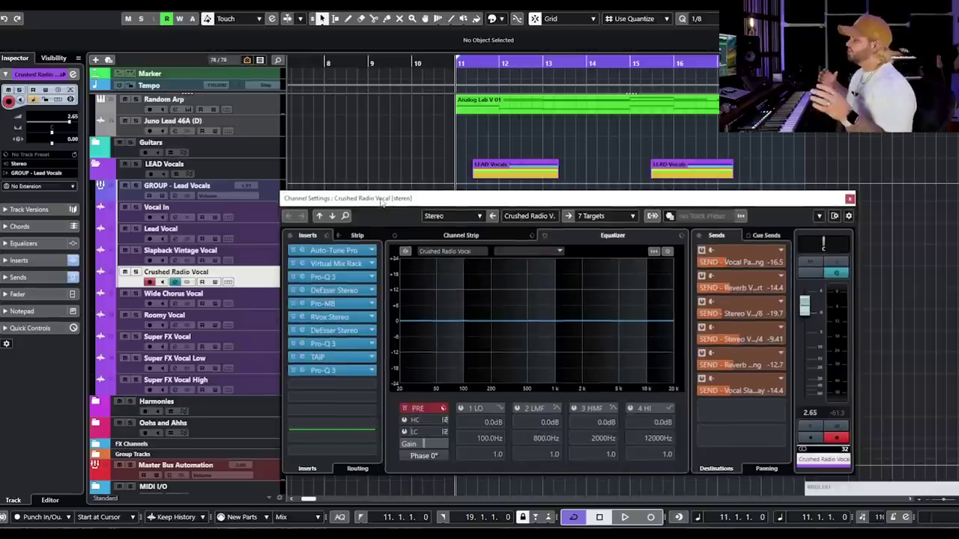
{"action": "left_click_drag", "start_coordinate": [383, 202], "coordinate": [460, 269]}
{"action": "left_click", "coordinate": [372, 429]}
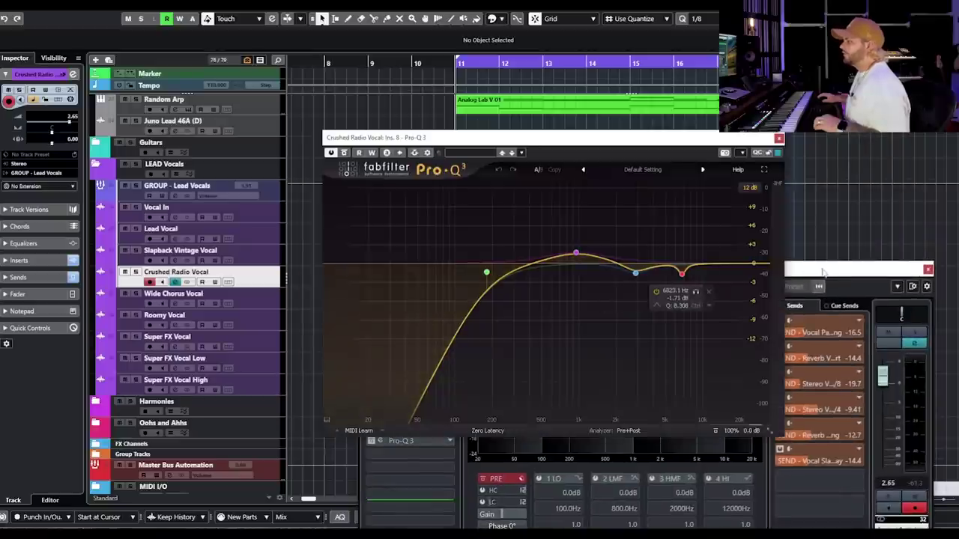
{"action": "left_click", "coordinate": [780, 139]}
{"action": "left_click_drag", "start_coordinate": [780, 270], "coordinate": [691, 183]}
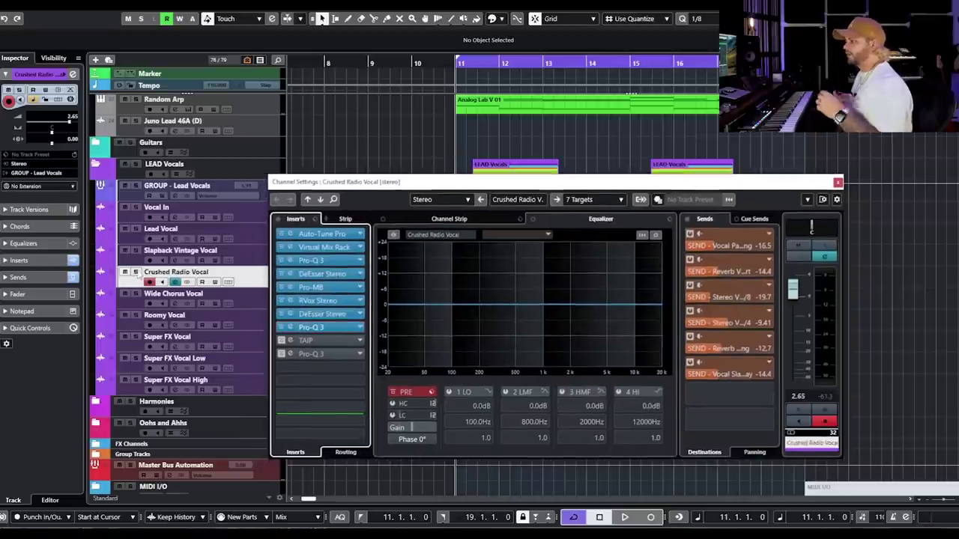
Step: Solo the Crushed Radio Vocal track and play it with its last two inserts bypassed
{"action": "left_click", "coordinate": [527, 149]}
{"action": "key", "text": "space"}
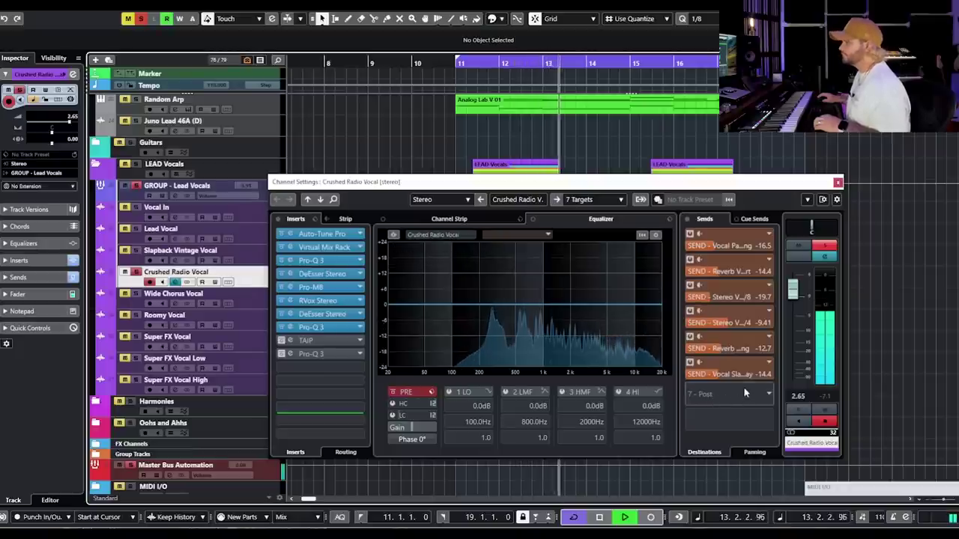
{"action": "key", "text": "space"}
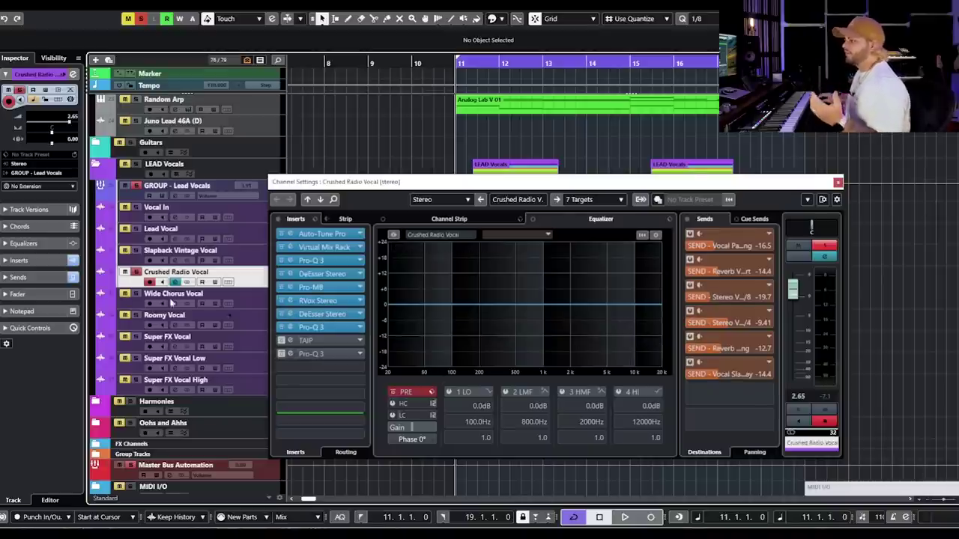
Step: Enable the TAIP insert on the Crushed Radio Vocal channel, examine its settings, and play the soloed vocal through it
{"action": "left_click", "coordinate": [323, 340]}
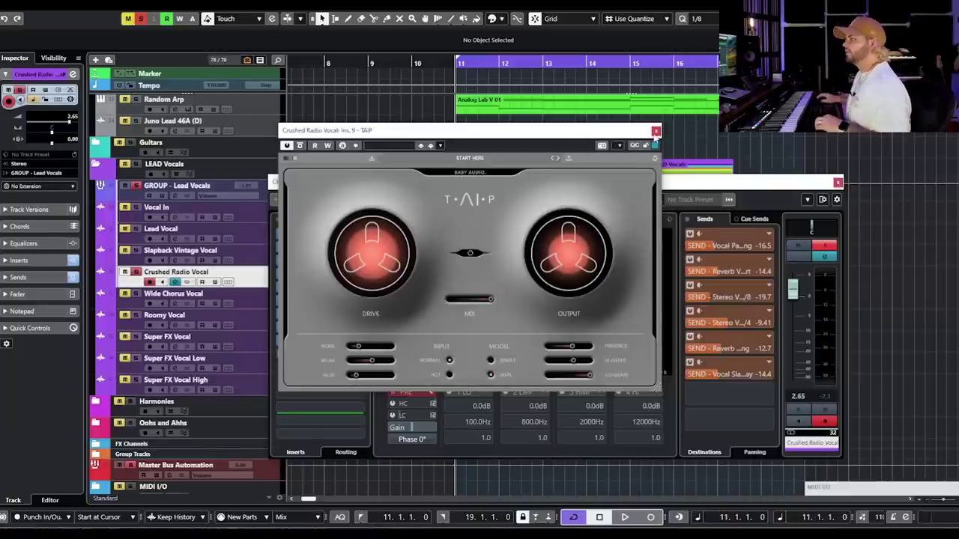
{"action": "left_click", "coordinate": [656, 132]}
{"action": "left_click_drag", "start_coordinate": [657, 183], "coordinate": [691, 193]}
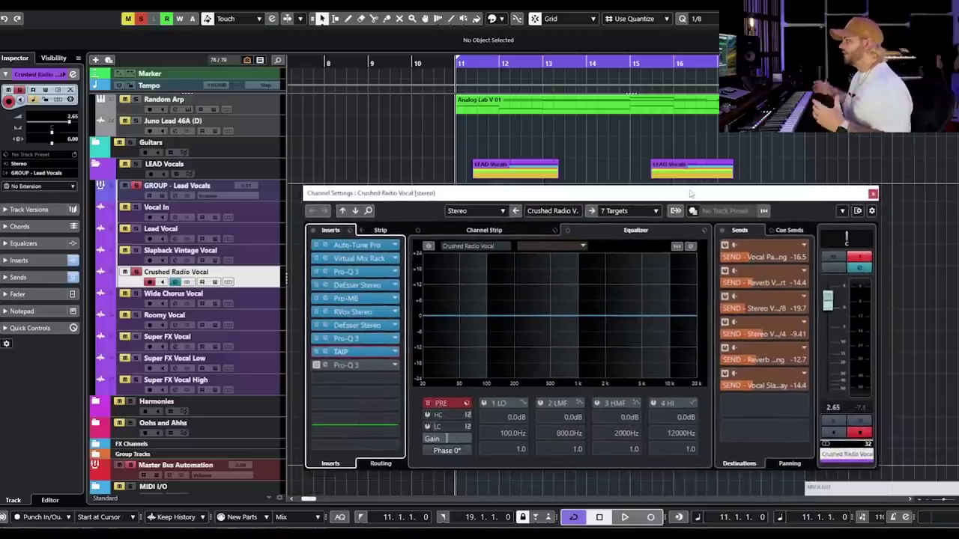
{"action": "key", "text": "space"}
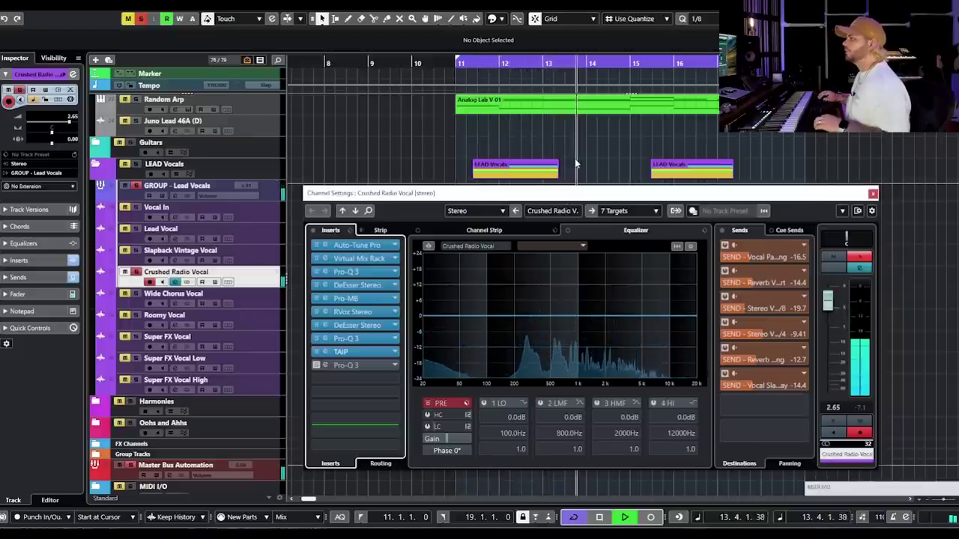
{"action": "key", "text": "space"}
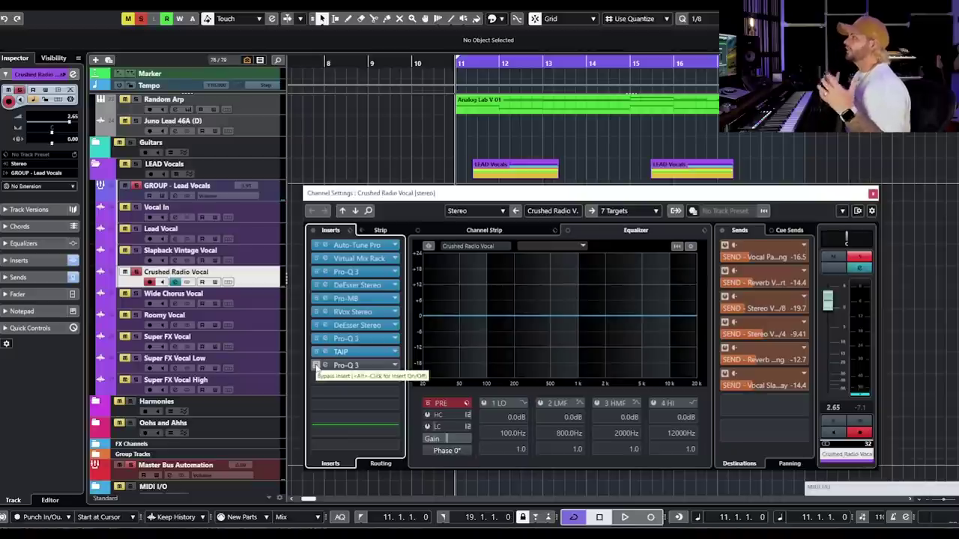
Step: Enable and open the last Pro-Q 3 insert on the Crushed Radio Vocal channel, and close the channel settings
{"action": "left_click", "coordinate": [316, 366]}
{"action": "left_click", "coordinate": [358, 365]}
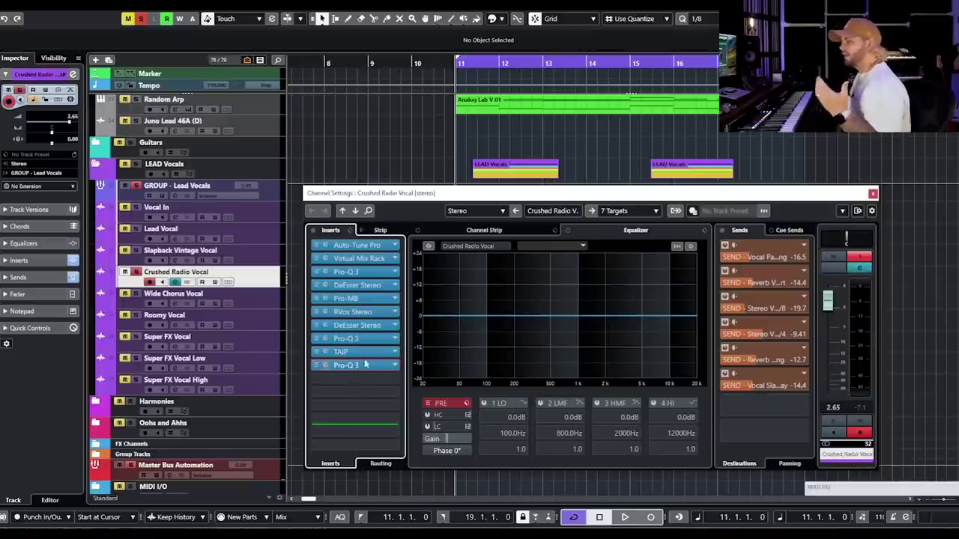
{"action": "left_click_drag", "start_coordinate": [758, 75], "coordinate": [320, 180]}
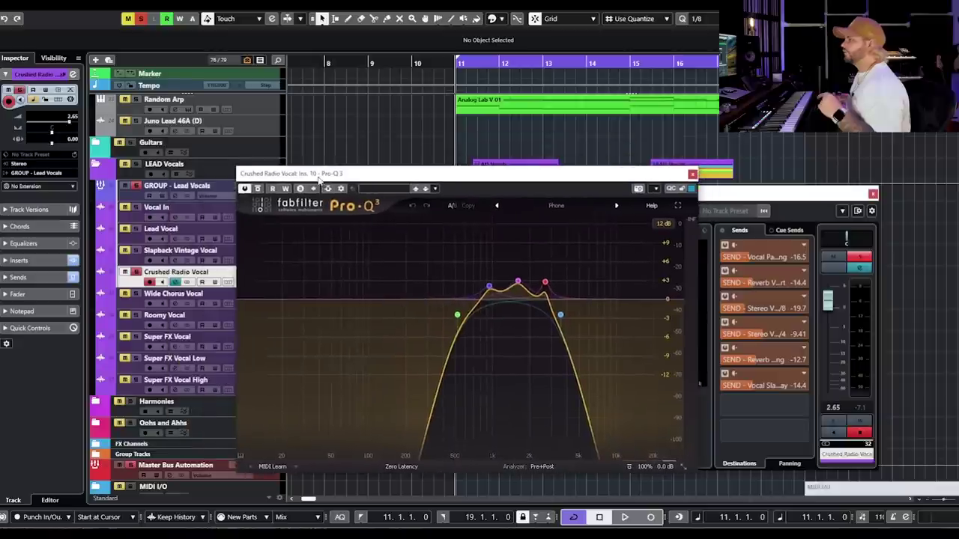
{"action": "left_click", "coordinate": [873, 194]}
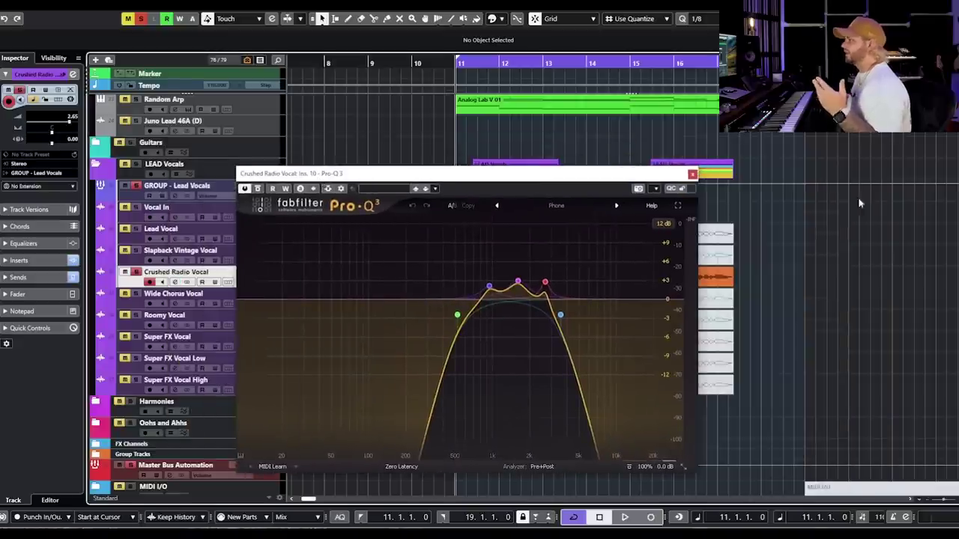
Step: Examine the cut filters and boosted bands of the Pro-Q 3 Phone curve and play the soloed vocal through it
{"action": "left_click_drag", "start_coordinate": [524, 184], "coordinate": [529, 178]}
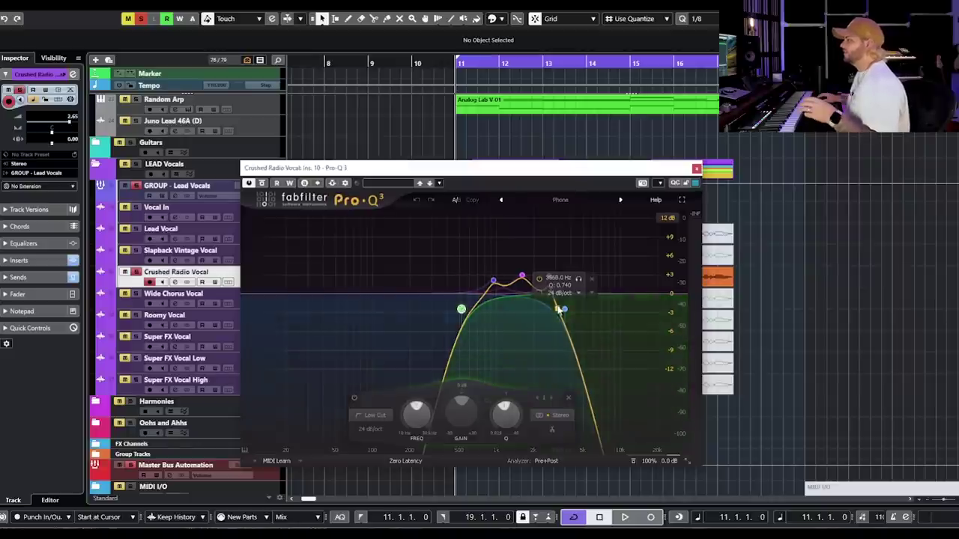
{"action": "left_click_drag", "start_coordinate": [549, 276], "coordinate": [550, 300]}
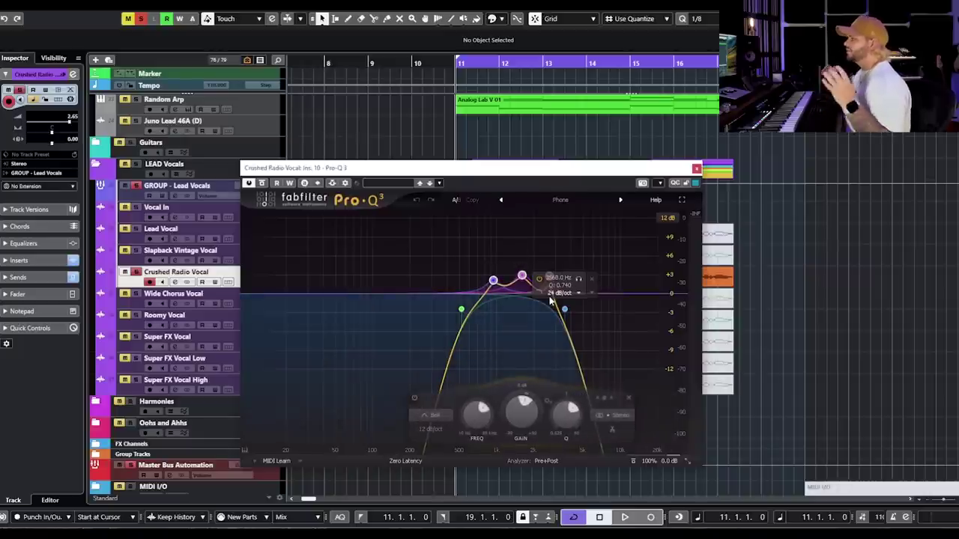
{"action": "mouse_move", "coordinate": [550, 300]}
{"action": "double_click", "coordinate": [523, 276]}
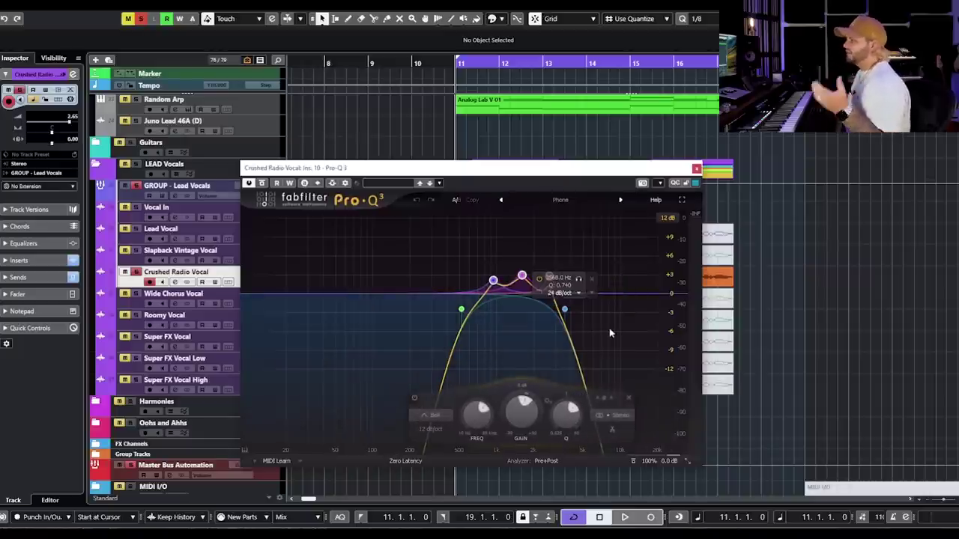
{"action": "key", "text": "space"}
{"action": "left_click_drag", "start_coordinate": [580, 179], "coordinate": [589, 144]}
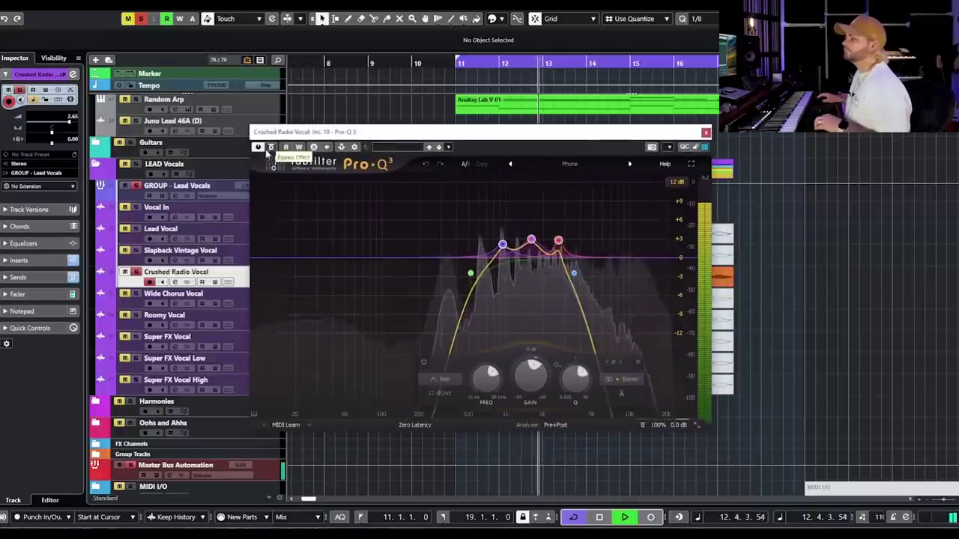
{"action": "key", "text": "space"}
Step: Compare the Crushed Radio Vocal with TAIP bypassed and enabled during playback, and close the plug-in and channel settings windows
{"action": "left_click", "coordinate": [176, 283]}
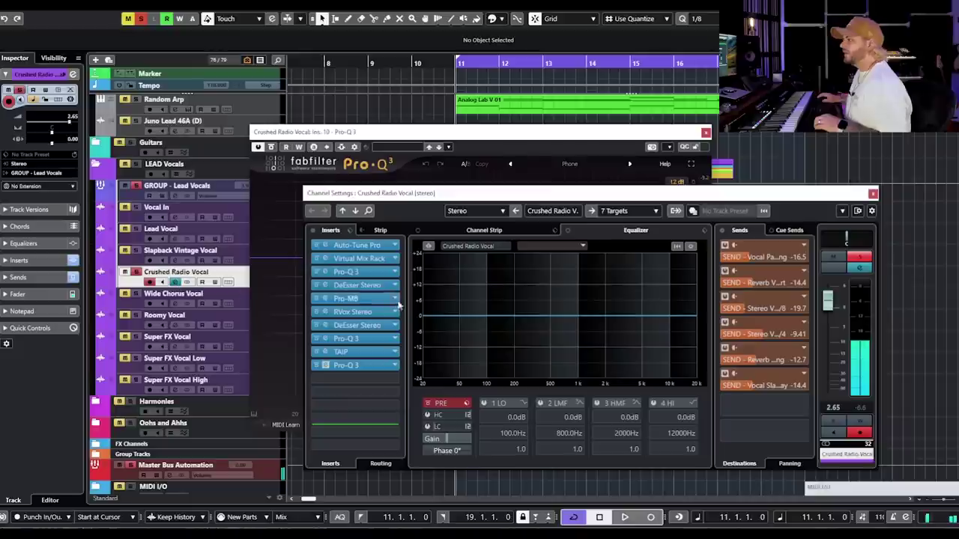
{"action": "left_click", "coordinate": [335, 339]}
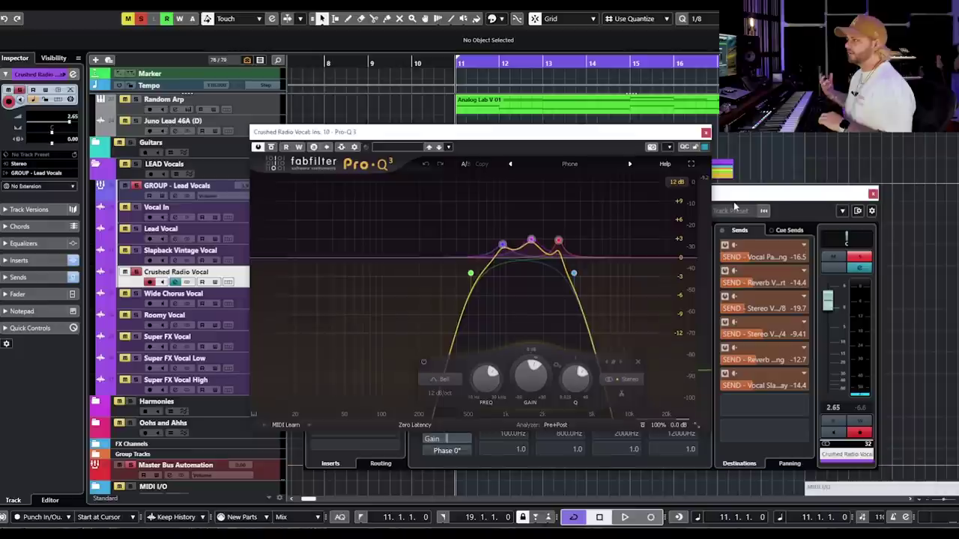
{"action": "key", "text": "space"}
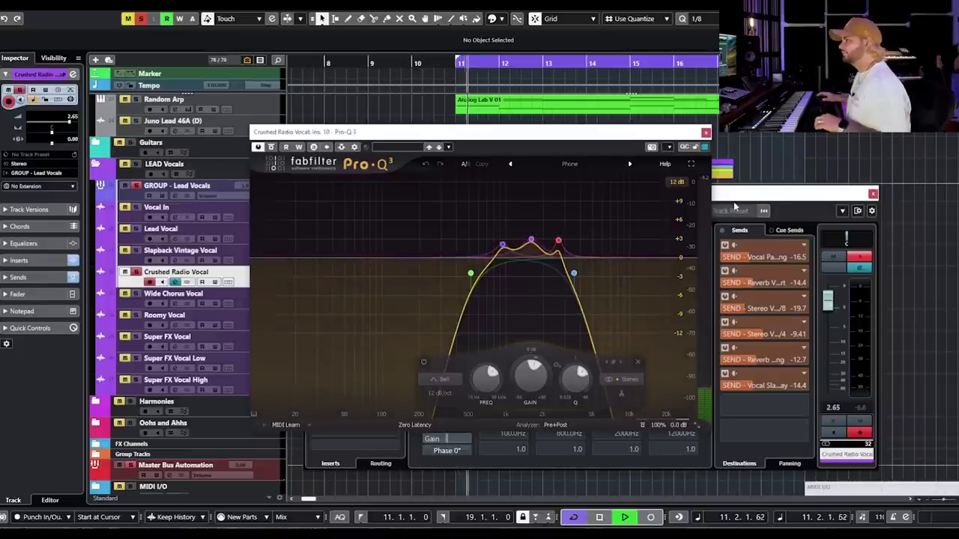
{"action": "left_click", "coordinate": [734, 203]}
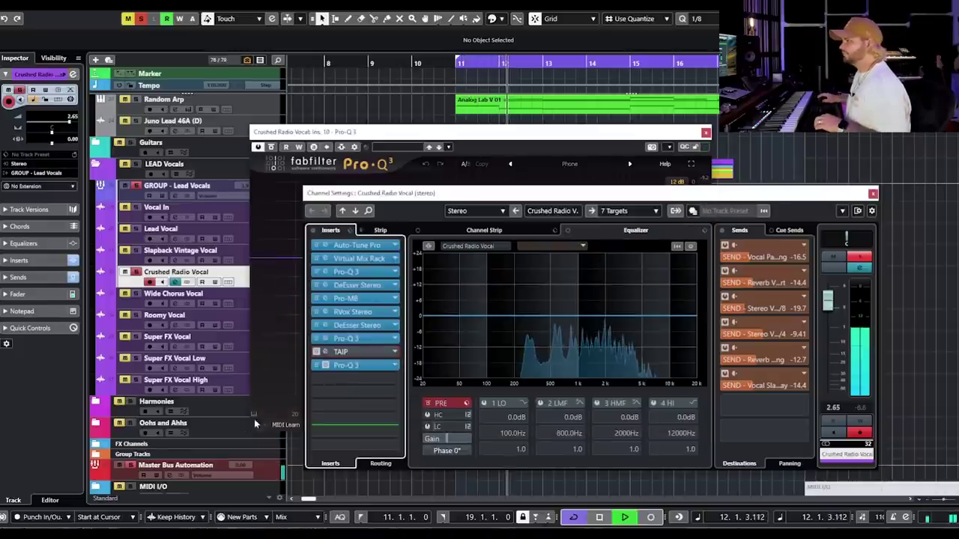
{"action": "left_click", "coordinate": [317, 352]}
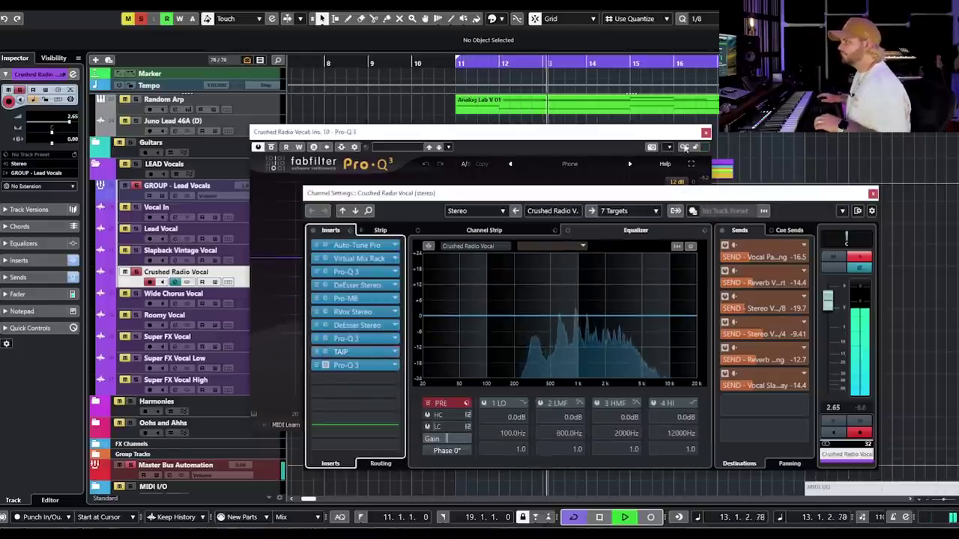
{"action": "key", "text": "space"}
{"action": "left_click", "coordinate": [706, 131]}
{"action": "left_click", "coordinate": [873, 194]}
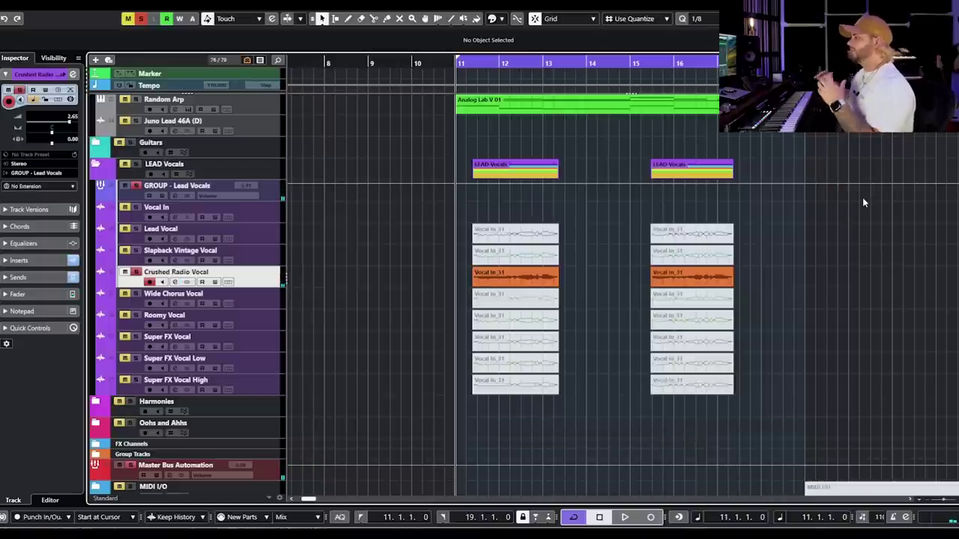
Step: Turn off the solo on the Crushed Radio Vocal track and reopen its channel settings
{"action": "left_click", "coordinate": [137, 273]}
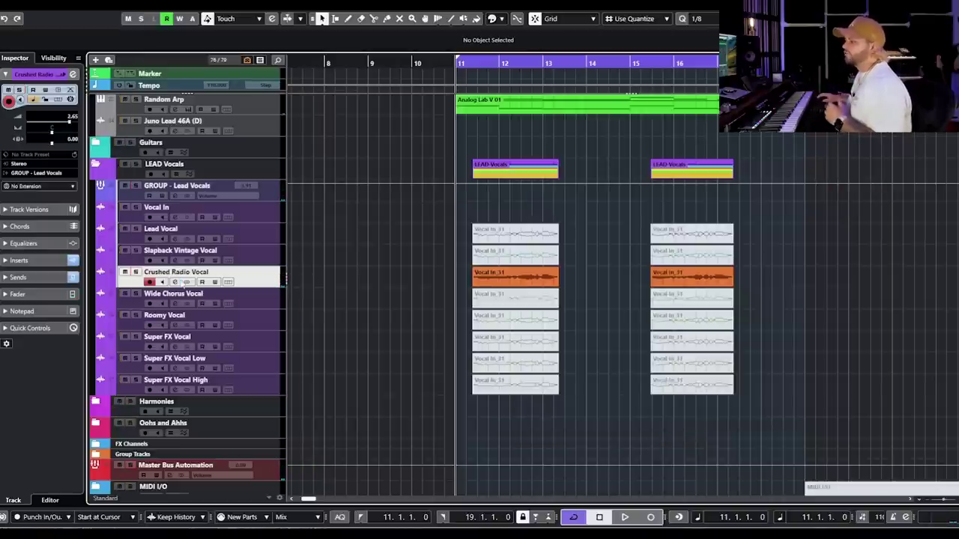
{"action": "left_click", "coordinate": [176, 282]}
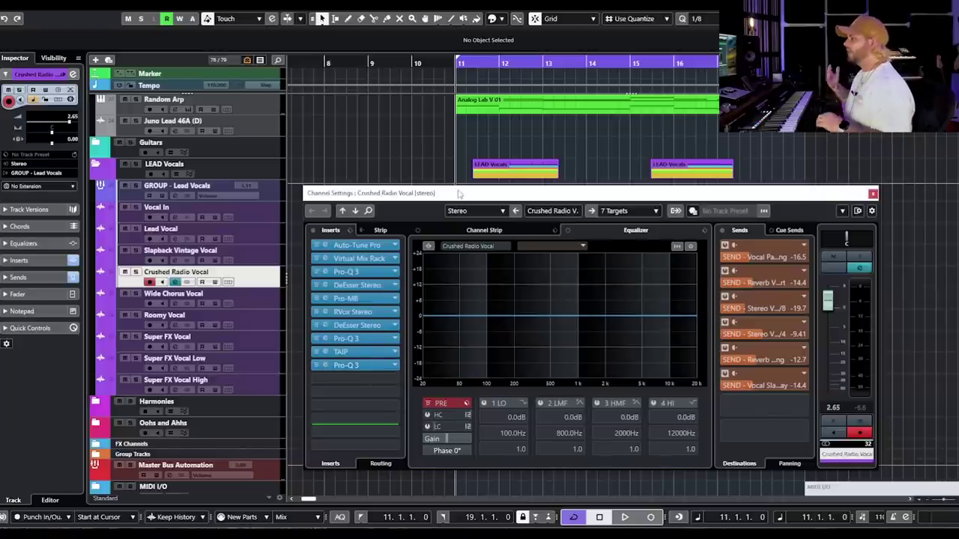
Step: Play the Crushed Radio Vocal in the mix, review its last Pro-Q 3 insert, and close the plug-in and channel settings
{"action": "key", "text": "space"}
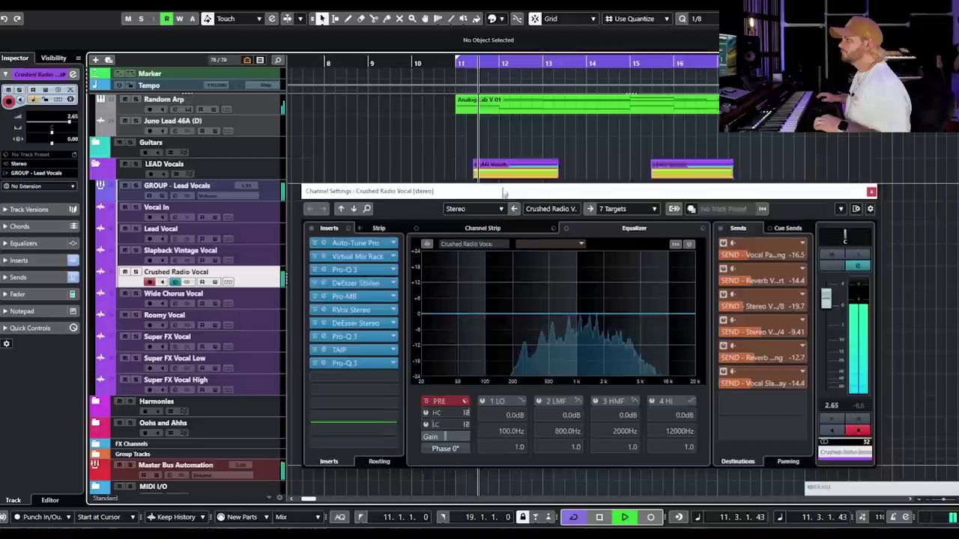
{"action": "left_click_drag", "start_coordinate": [505, 193], "coordinate": [500, 163]}
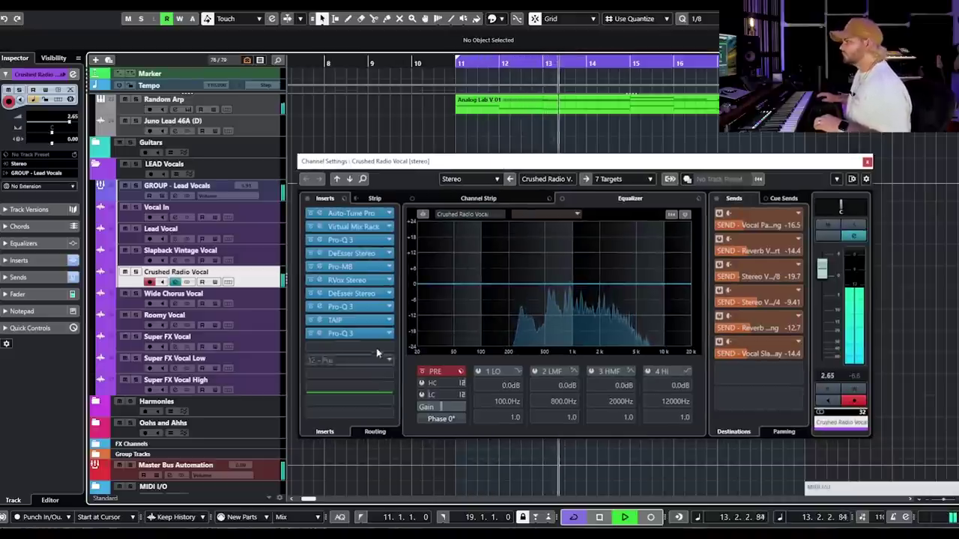
{"action": "key", "text": "space"}
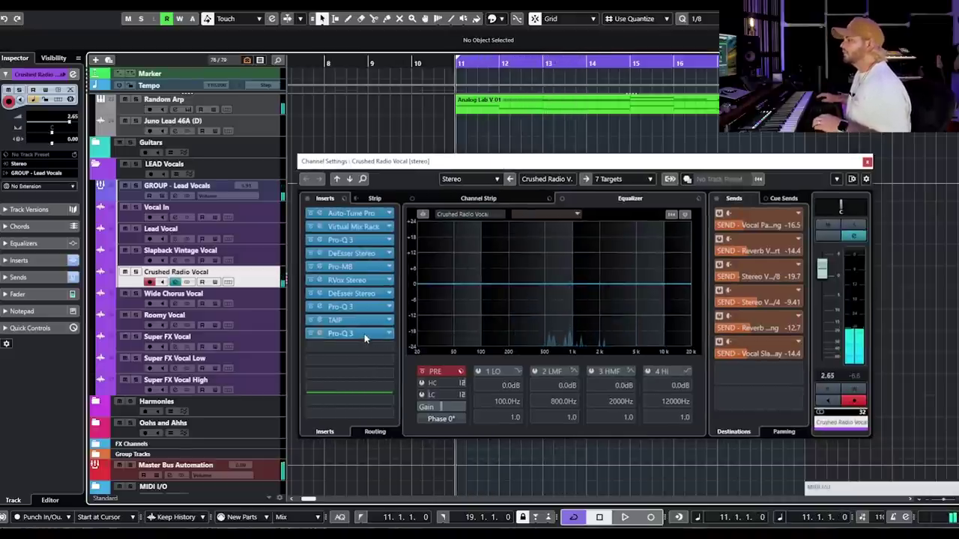
{"action": "left_click", "coordinate": [364, 333]}
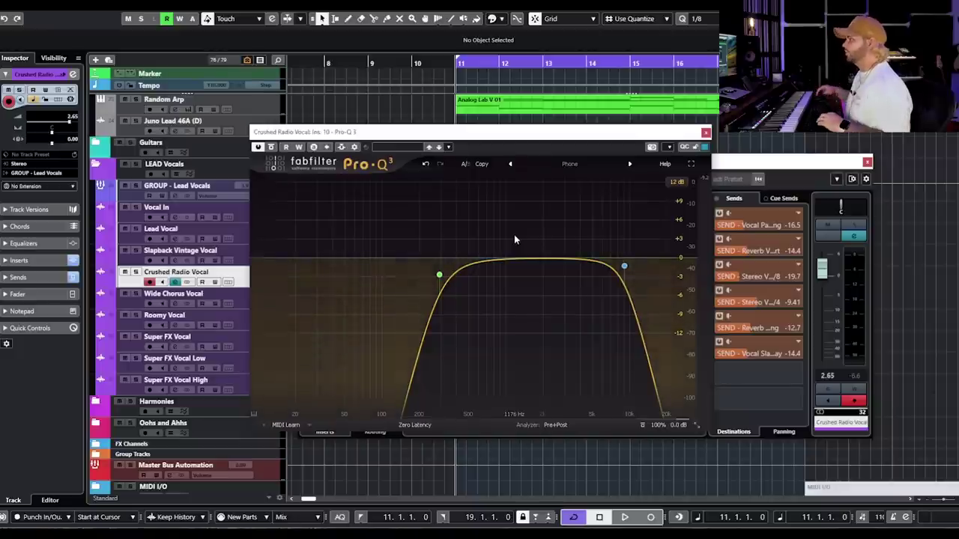
{"action": "left_click", "coordinate": [706, 133]}
{"action": "left_click_drag", "start_coordinate": [726, 162], "coordinate": [682, 224]}
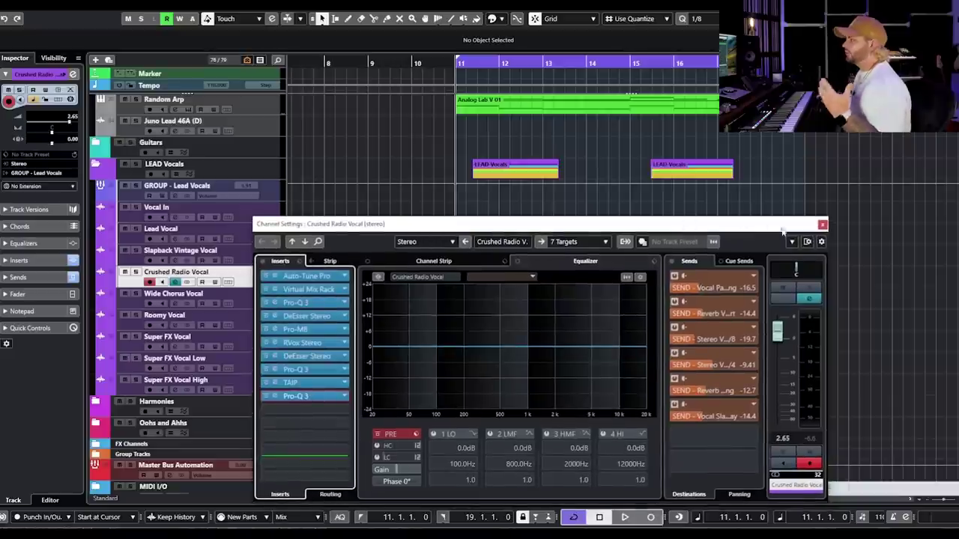
{"action": "left_click", "coordinate": [823, 225]}
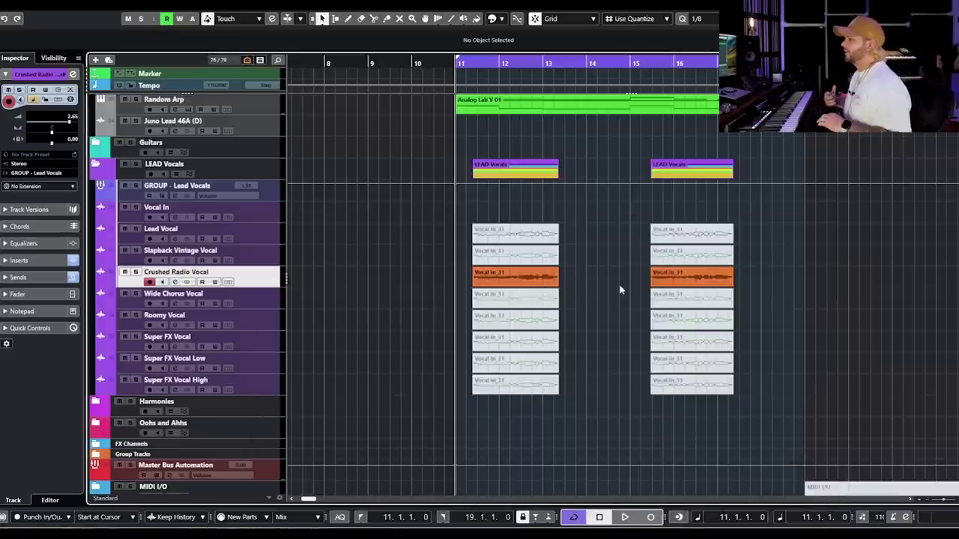
Step: Play the Crushed Radio Vocal in the mix once more, then mute both of its clips
{"action": "key", "text": "space"}
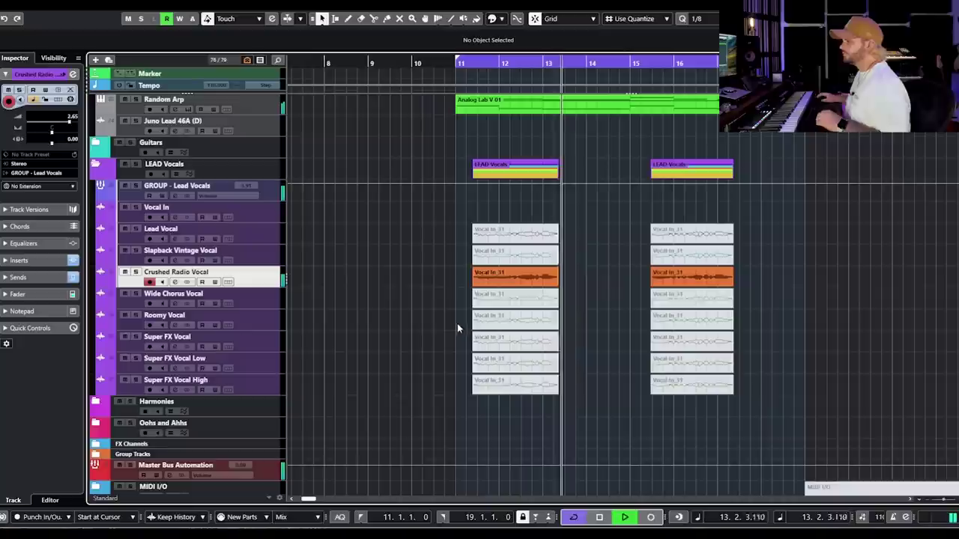
{"action": "key", "text": "space"}
{"action": "left_click_drag", "start_coordinate": [453, 280], "coordinate": [749, 275]}
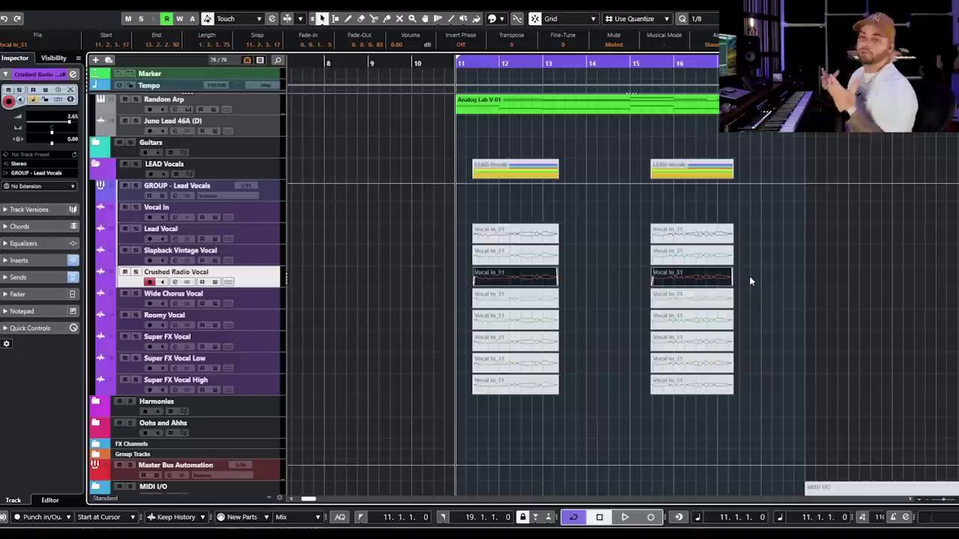
{"action": "left_click", "coordinate": [750, 277]}
Step: Unmute both Wide Chorus Vocal clips and open that track's channel settings
{"action": "left_click_drag", "start_coordinate": [411, 301], "coordinate": [734, 294]}
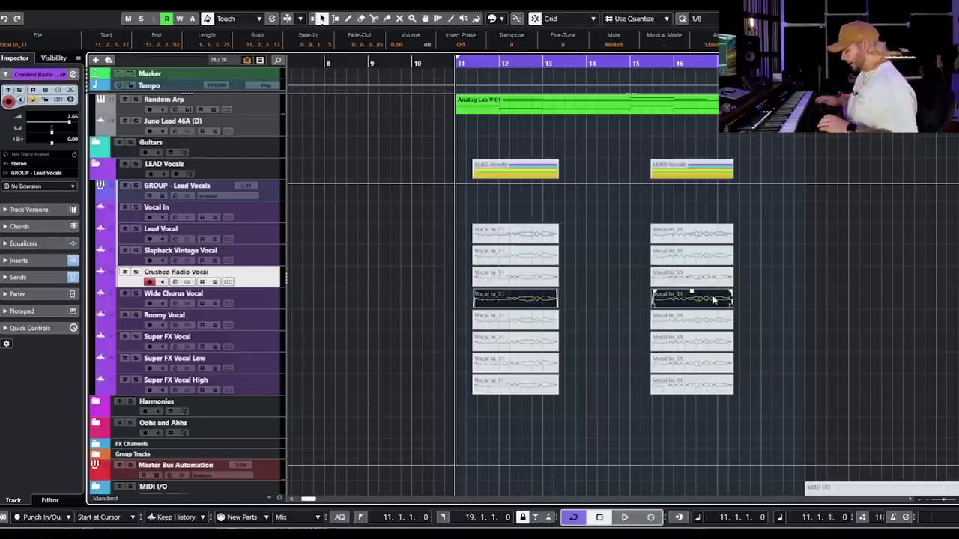
{"action": "left_click", "coordinate": [175, 305]}
{"action": "left_click", "coordinate": [175, 304]}
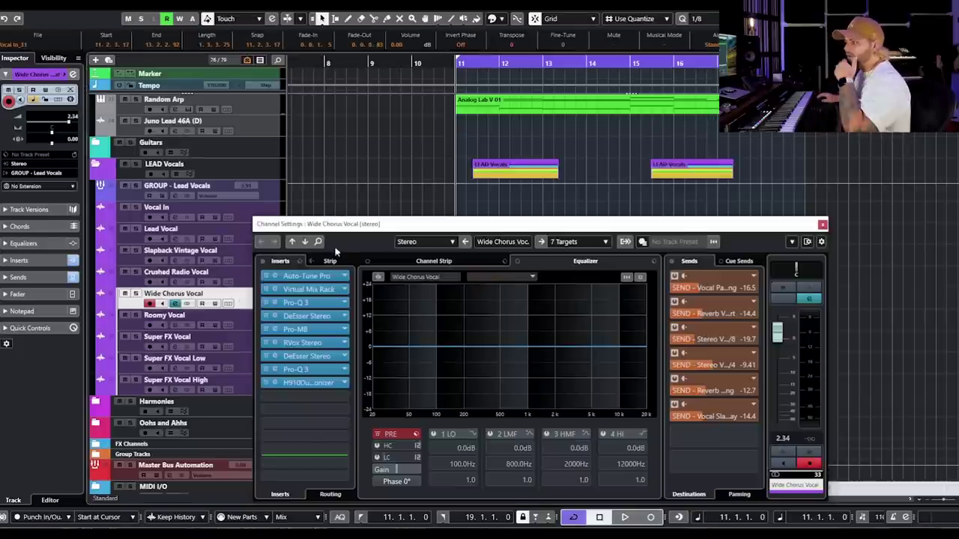
{"action": "left_click_drag", "start_coordinate": [362, 224], "coordinate": [372, 137]}
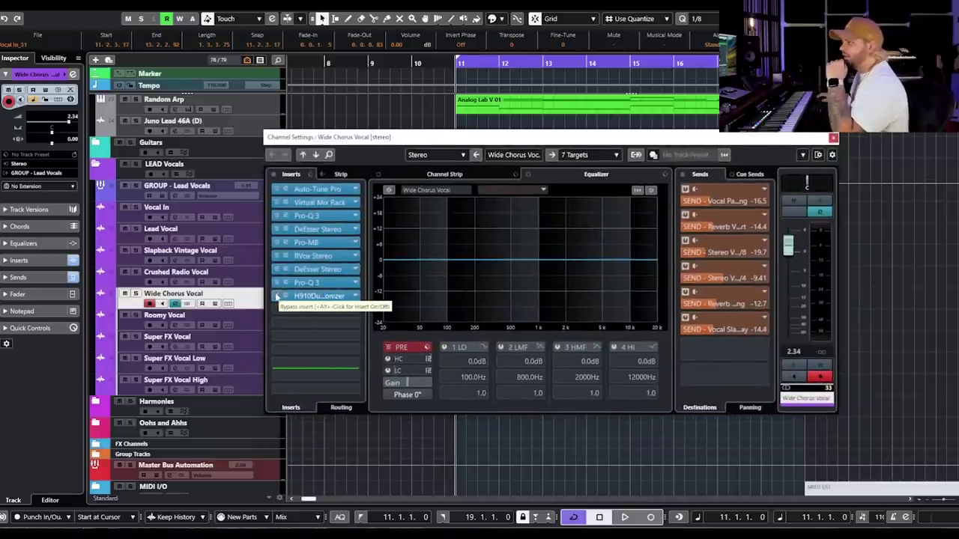
Step: Disable the Vocal Parallel Widening send on the Wide Chorus Vocal channel, toggling the H910 Dual Harmonizer insert off and back on
{"action": "left_click", "coordinate": [311, 297]}
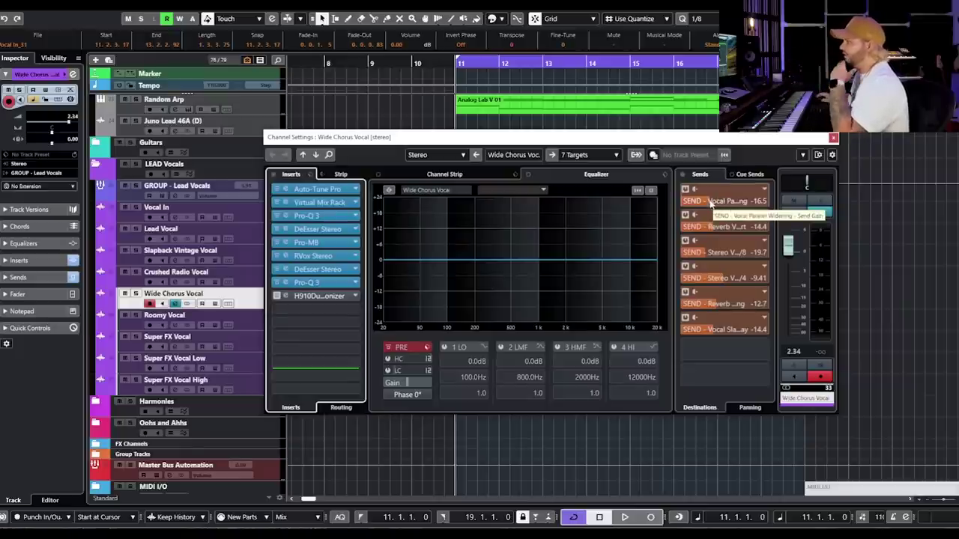
{"action": "left_click", "coordinate": [687, 197]}
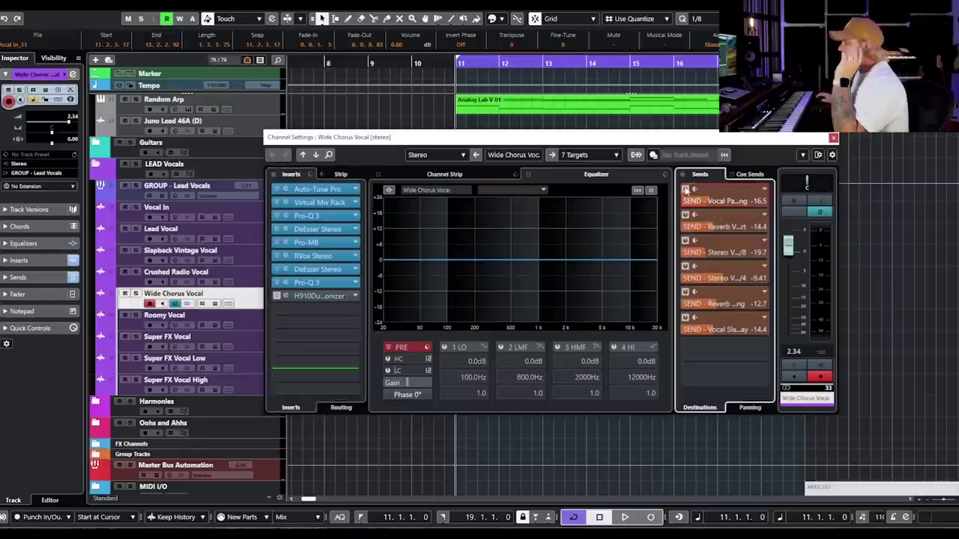
{"action": "left_click", "coordinate": [276, 297]}
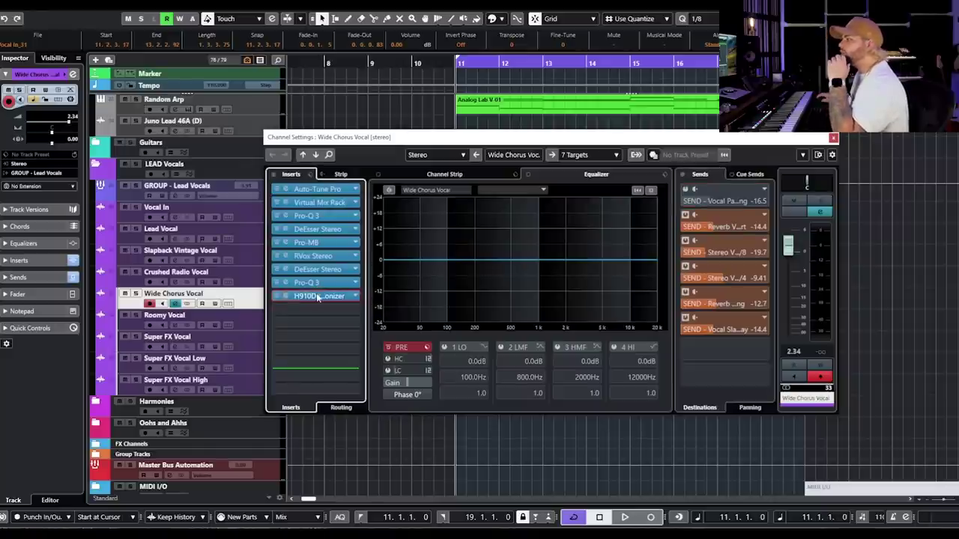
Step: Open the H910 Dual Harmonizer insert of the Wide Chorus Vocal and close the channel settings behind it
{"action": "left_click", "coordinate": [320, 297]}
{"action": "left_click_drag", "start_coordinate": [774, 87], "coordinate": [495, 201]}
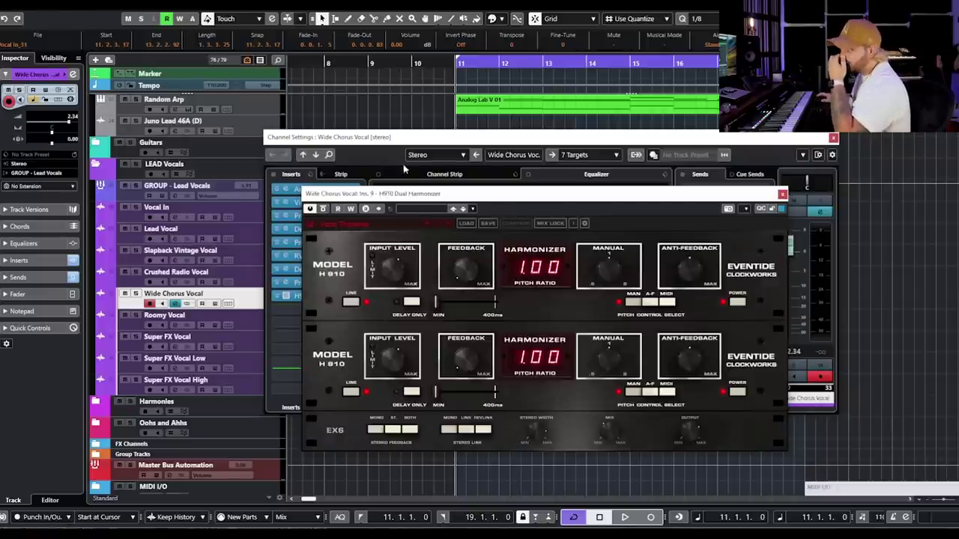
{"action": "left_click", "coordinate": [833, 138]}
{"action": "left_click_drag", "start_coordinate": [714, 195], "coordinate": [761, 159]}
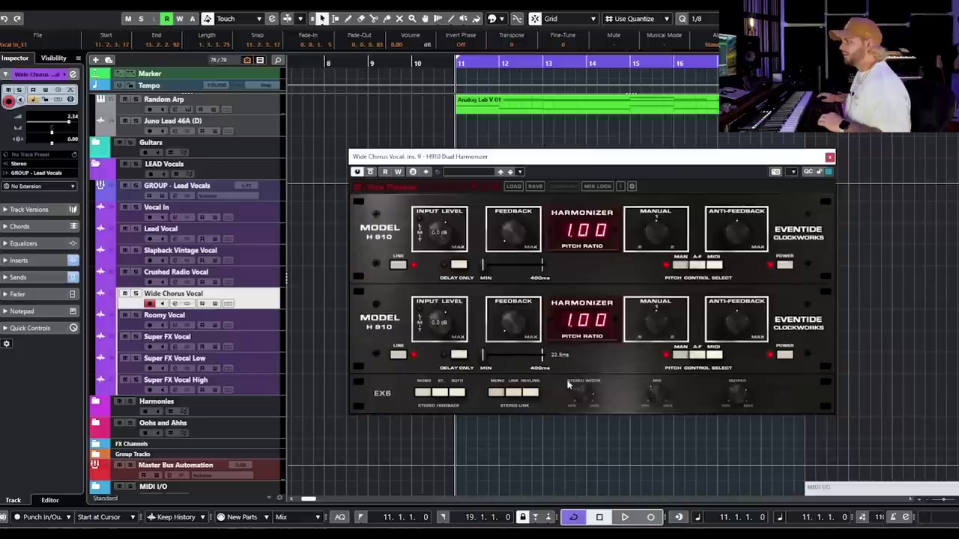
Step: Play the Wide Chorus Vocal through the H910 Dual Harmonizer and examine the pitch ratio of both units
{"action": "key", "text": "space"}
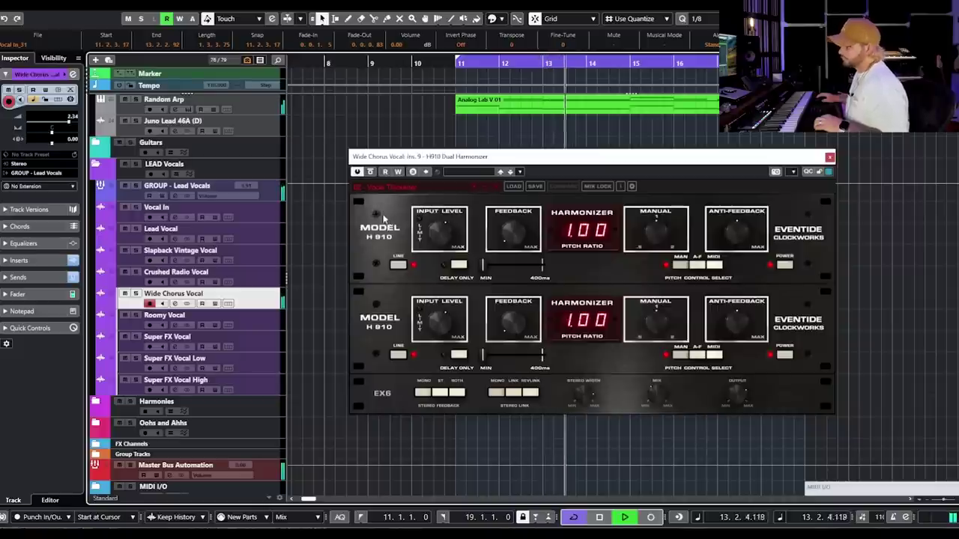
{"action": "key", "text": "space"}
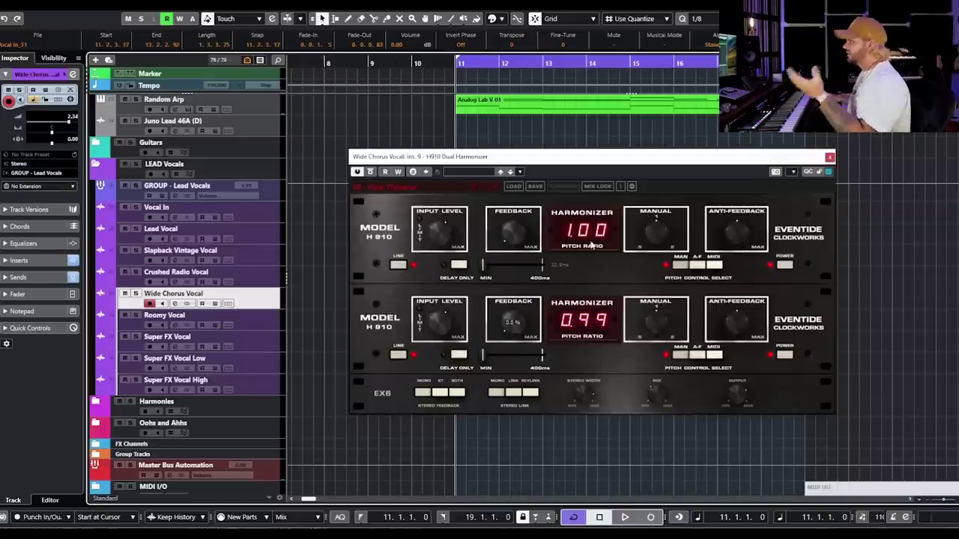
{"action": "scroll", "coordinate": [588, 250], "scroll_direction": "down", "scroll_amount": 1}
{"action": "scroll", "coordinate": [588, 249], "scroll_direction": "up", "scroll_amount": 1}
{"action": "scroll", "coordinate": [596, 339], "scroll_direction": "up", "scroll_amount": 1}
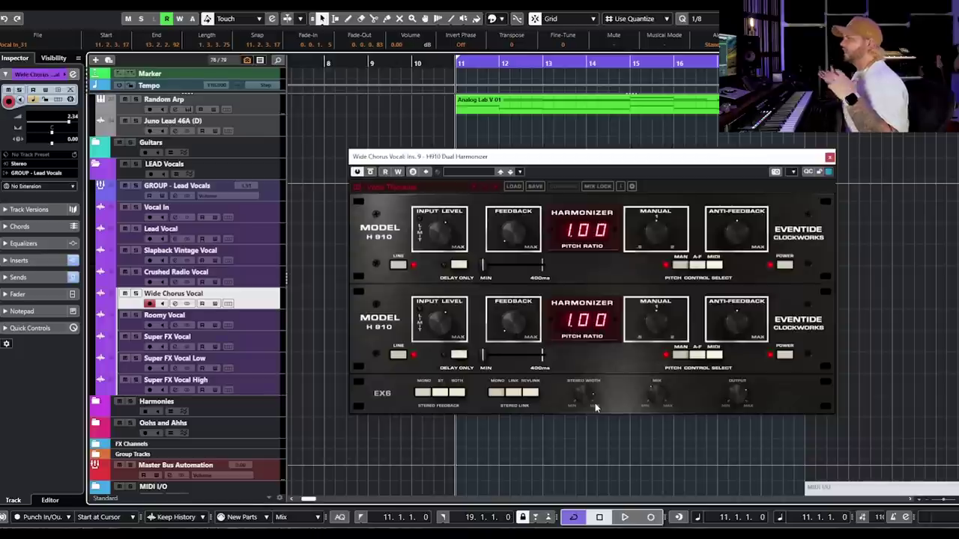
Step: Audition the H910 Dual Harmonizer at a narrow stereo width during playback, then set the stereo width to 100%
{"action": "left_click_drag", "start_coordinate": [595, 403], "coordinate": [583, 403]}
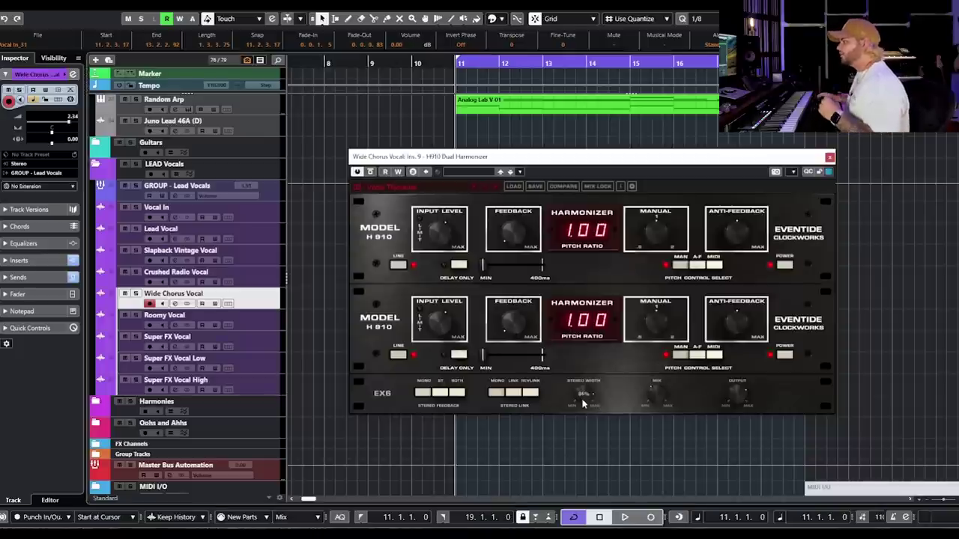
{"action": "left_click_drag", "start_coordinate": [582, 402], "coordinate": [585, 405]}
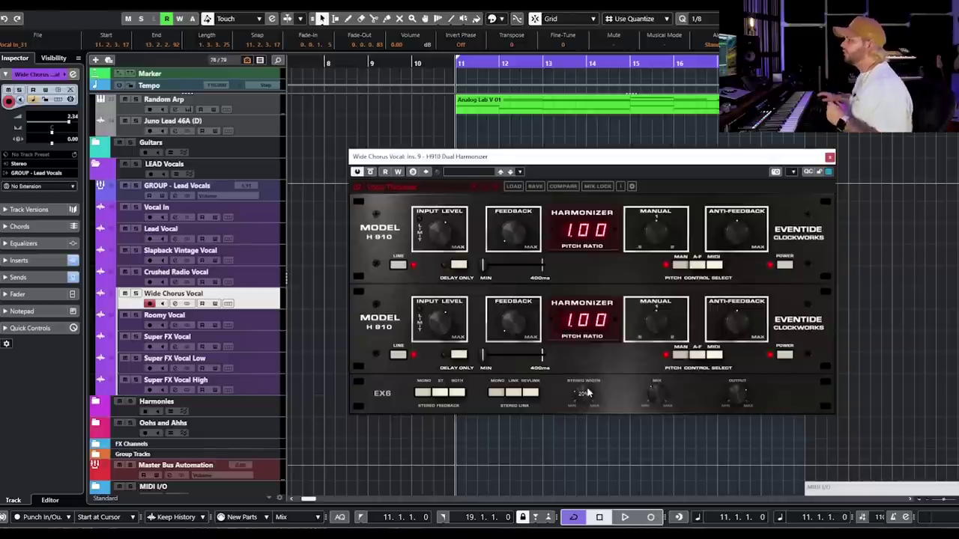
{"action": "key", "text": "space"}
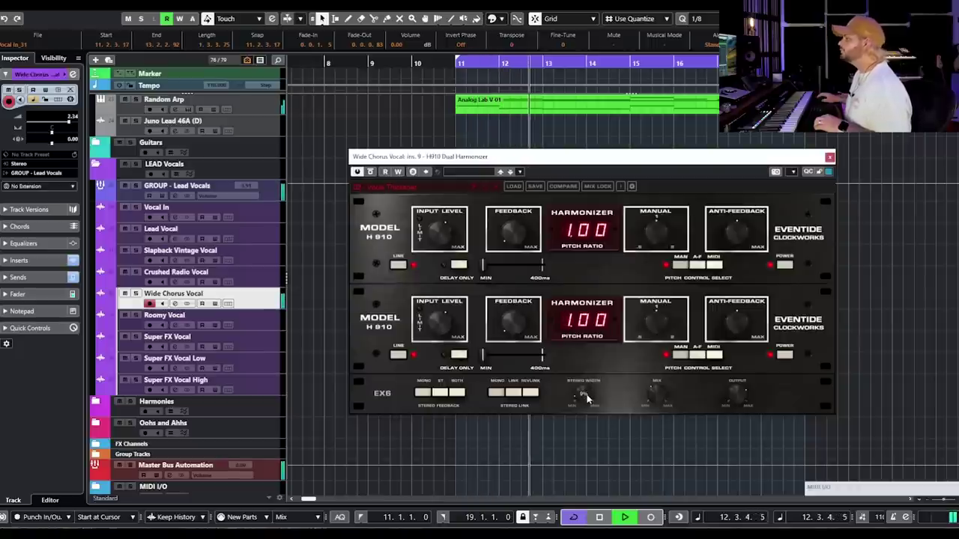
{"action": "key", "text": "space"}
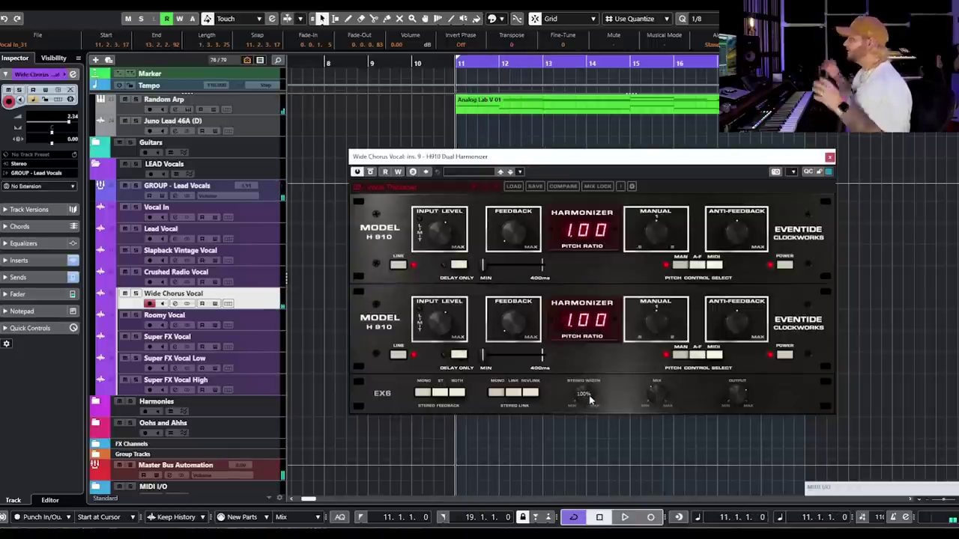
Step: Audition the H910 Dual Harmonizer's mix between 0% and 100% during playback, then lower the mix again
{"action": "key", "text": "space"}
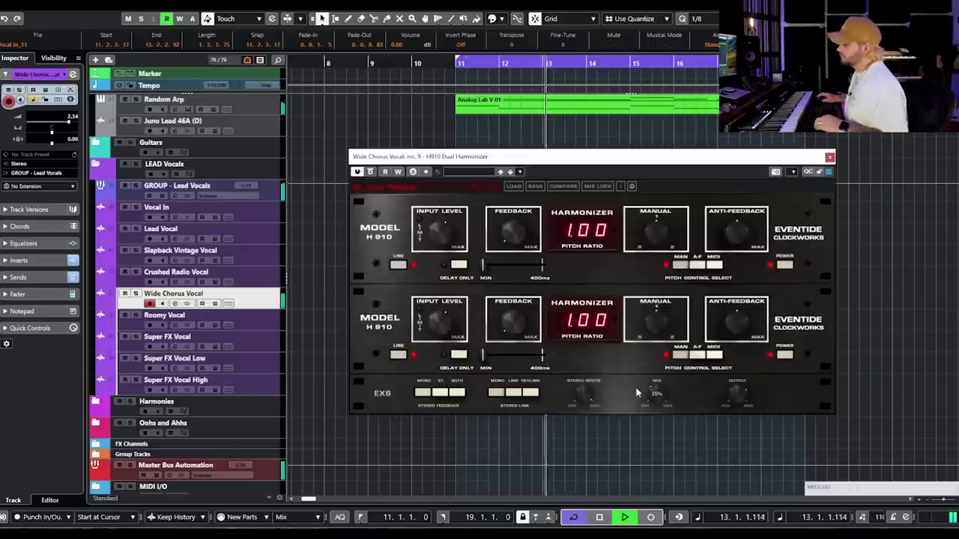
{"action": "mouse_move", "coordinate": [589, 395]}
{"action": "key", "text": "space"}
{"action": "mouse_move", "coordinate": [657, 412]}
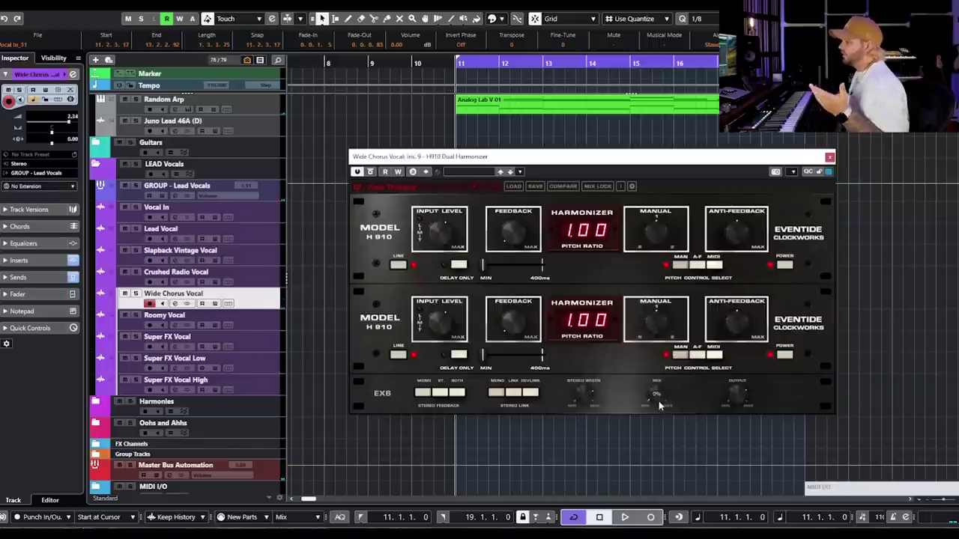
{"action": "left_click_drag", "start_coordinate": [658, 403], "coordinate": [665, 395]}
{"action": "key", "text": "space"}
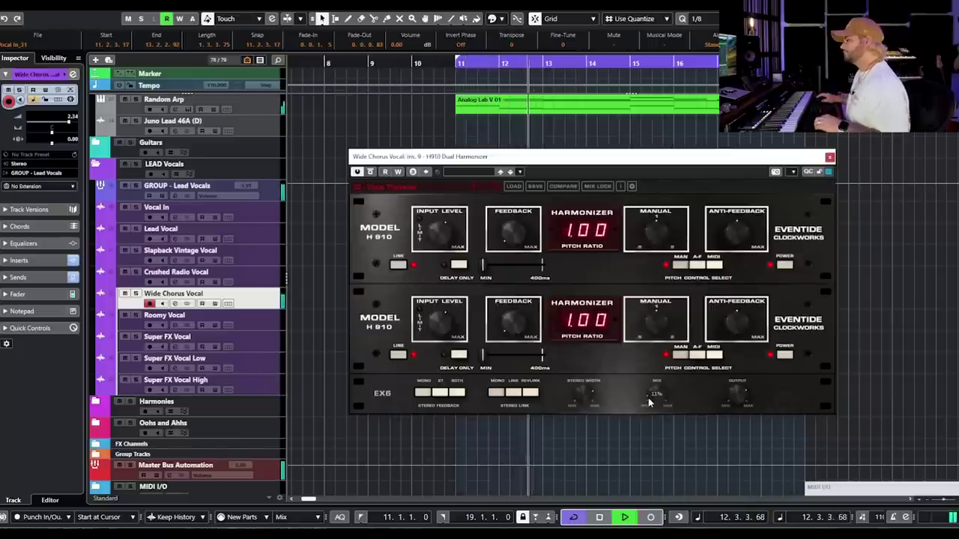
{"action": "key", "text": "space"}
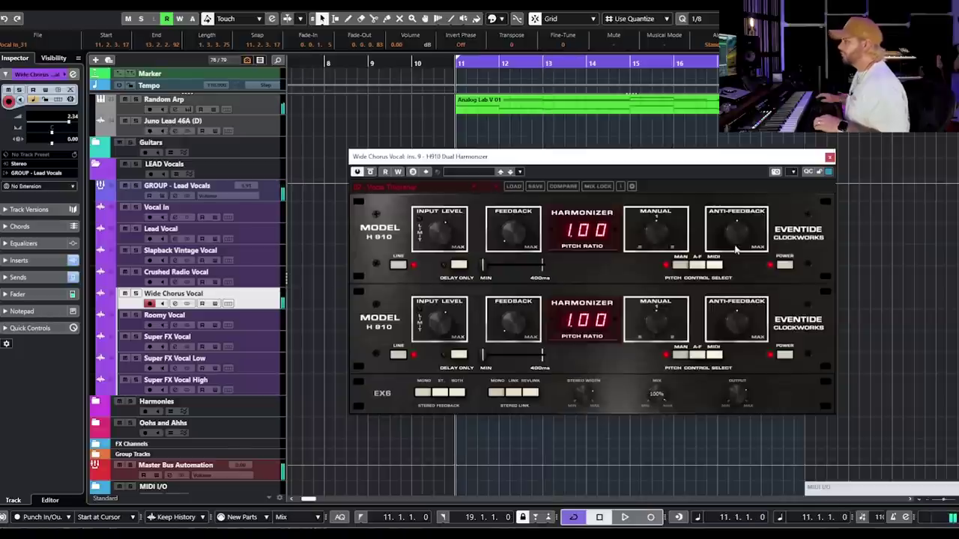
{"action": "key", "text": "space"}
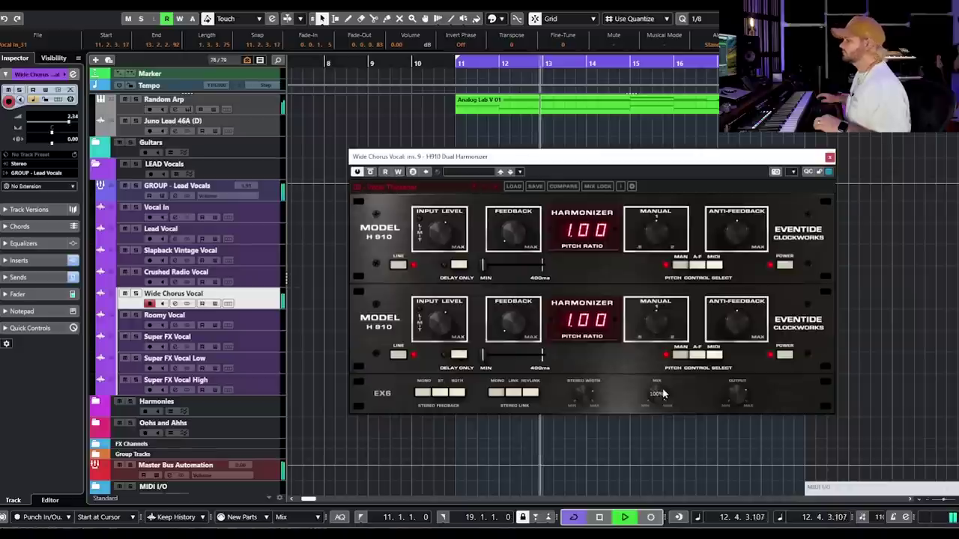
{"action": "key", "text": "space"}
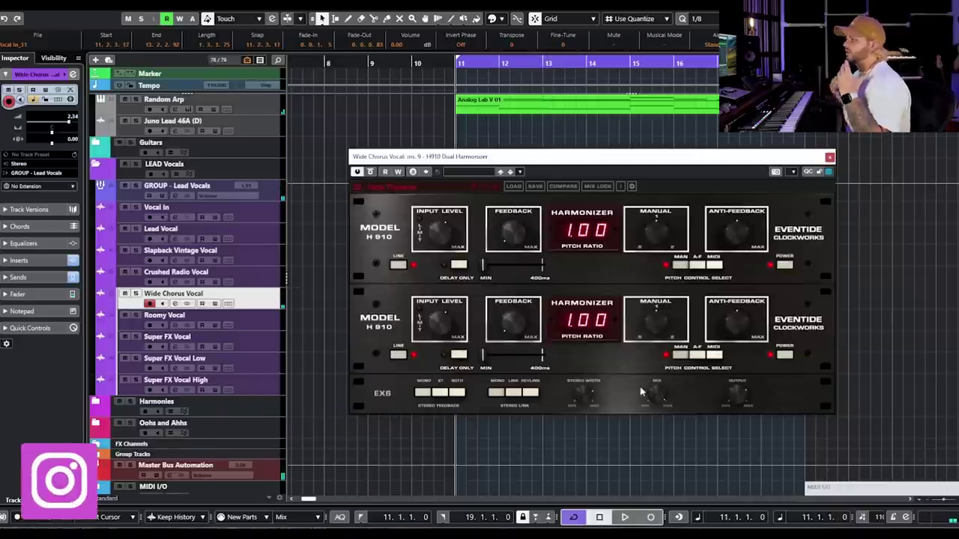
{"action": "left_click_drag", "start_coordinate": [655, 395], "coordinate": [655, 417]}
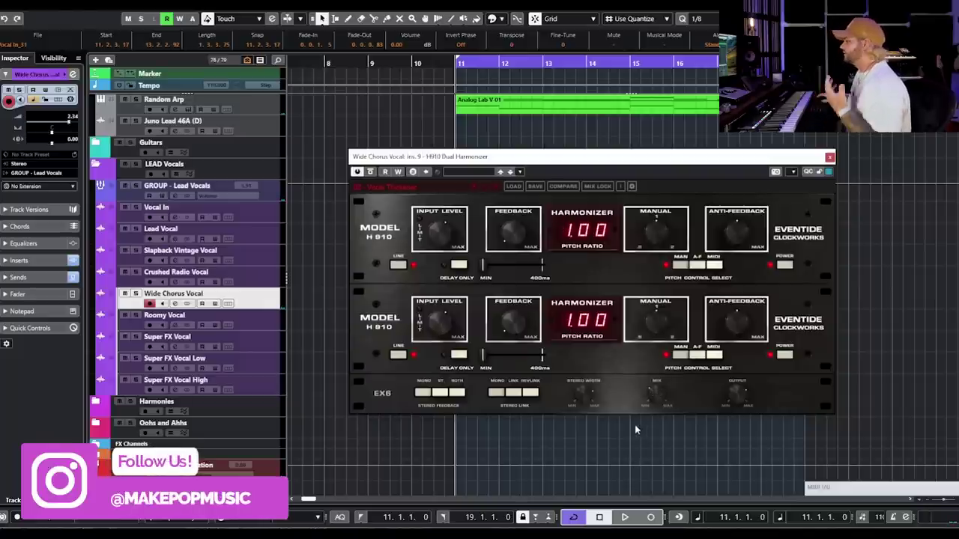
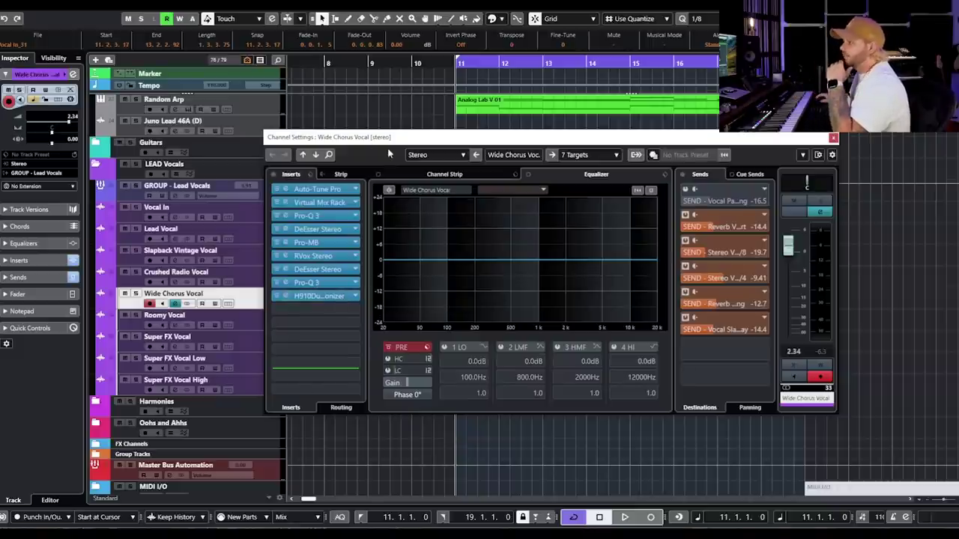
Step: Clear the clip selection and reposition the Wide Chorus Vocal channel settings window over the arrangement
{"action": "left_click_drag", "start_coordinate": [379, 148], "coordinate": [385, 367]}
{"action": "left_click", "coordinate": [601, 306]}
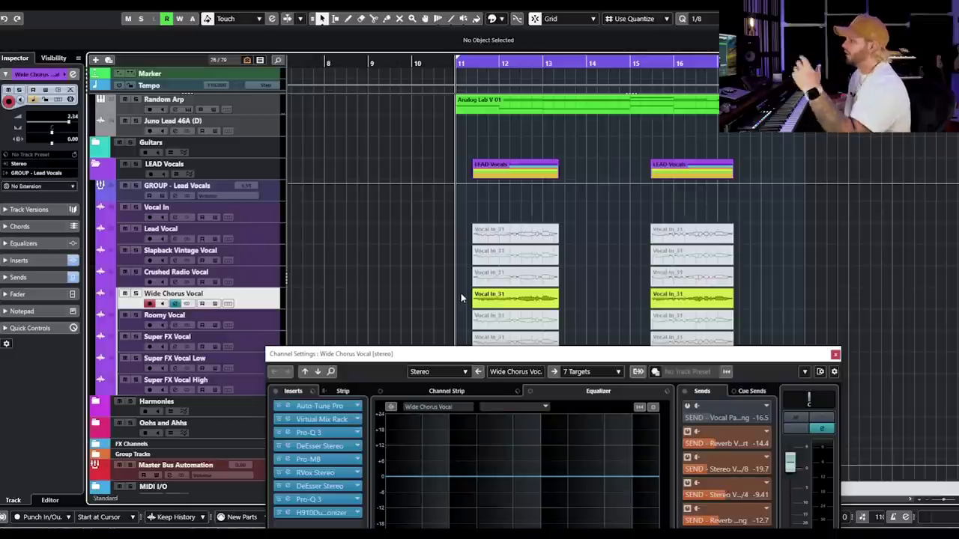
{"action": "left_click_drag", "start_coordinate": [488, 357], "coordinate": [502, 266]}
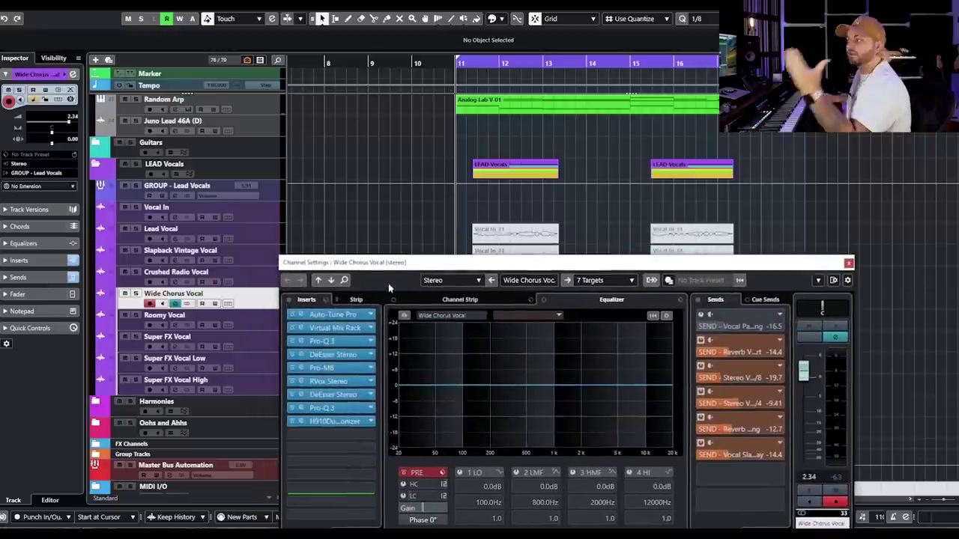
{"action": "left_click_drag", "start_coordinate": [417, 267], "coordinate": [407, 178]}
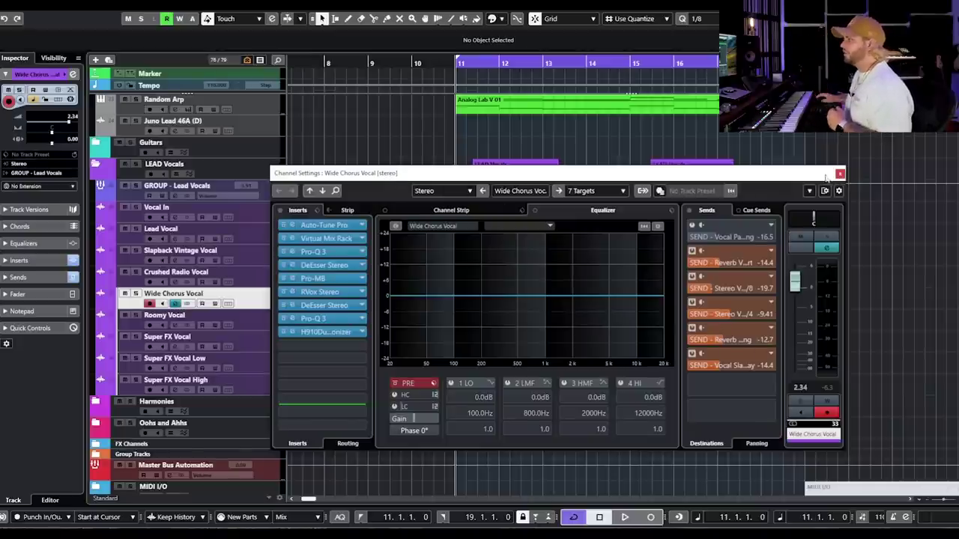
{"action": "left_click_drag", "start_coordinate": [826, 179], "coordinate": [799, 189]}
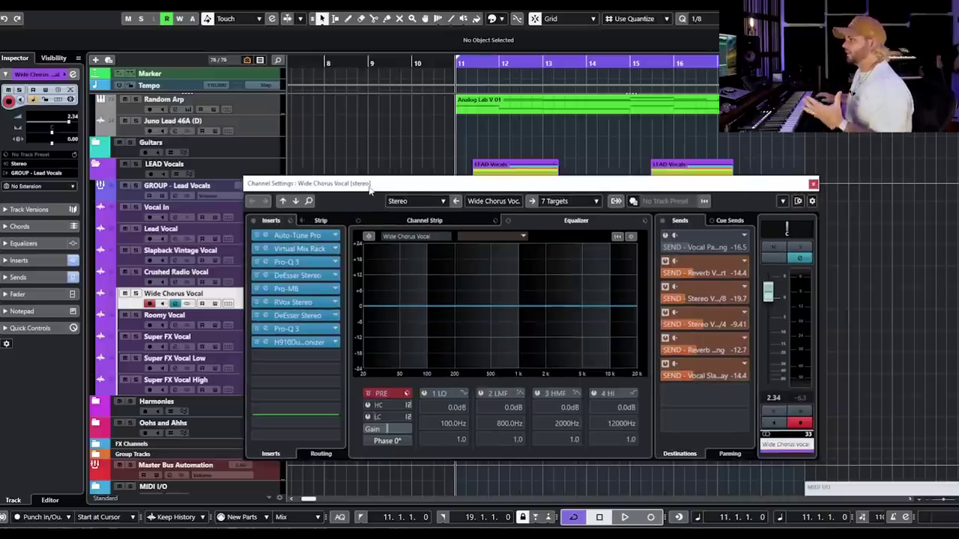
Step: Close the Wide Chorus Vocal channel settings, mute that track's two vocal clips and unmute the two Roomy Vocal clips
{"action": "left_click", "coordinate": [813, 183]}
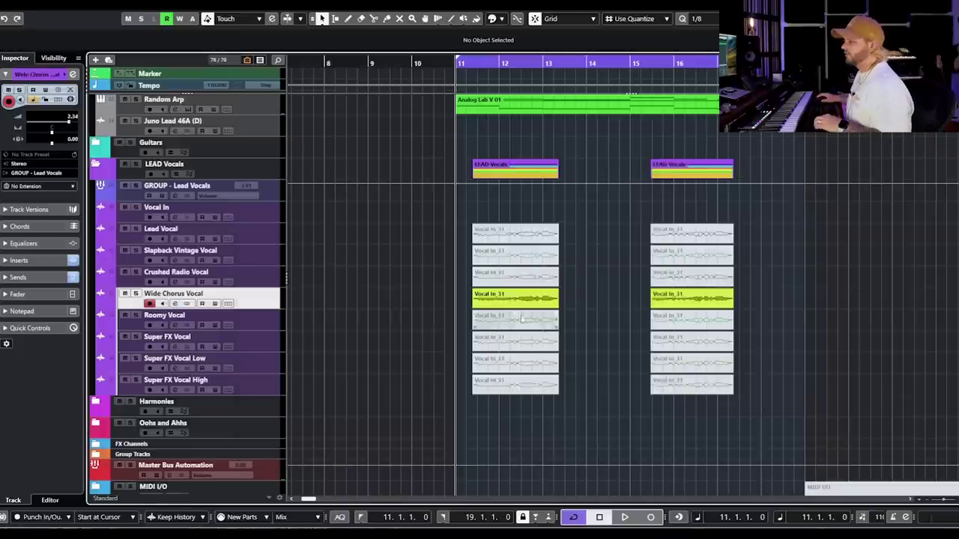
{"action": "left_click_drag", "start_coordinate": [437, 298], "coordinate": [697, 325]}
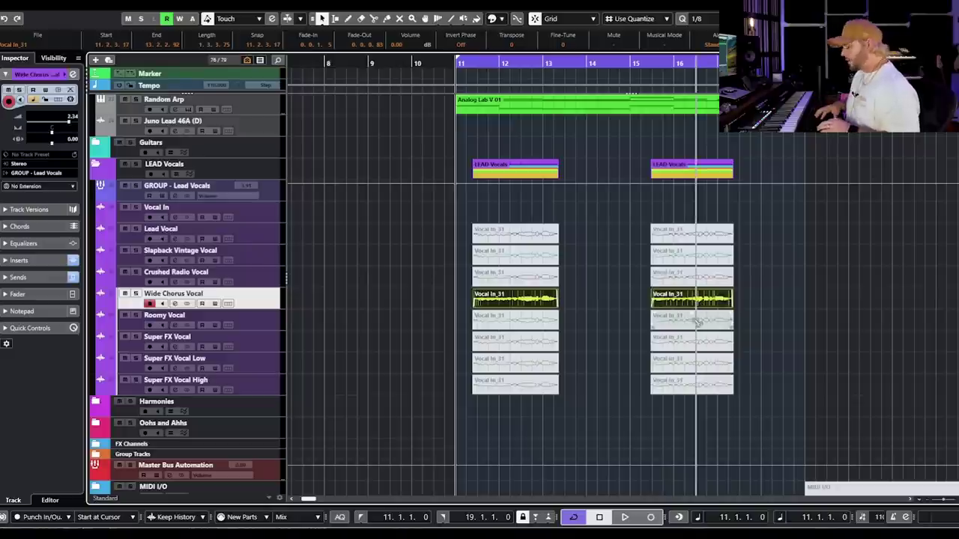
{"action": "key", "text": "shift+m"}
{"action": "key", "text": "Down"}
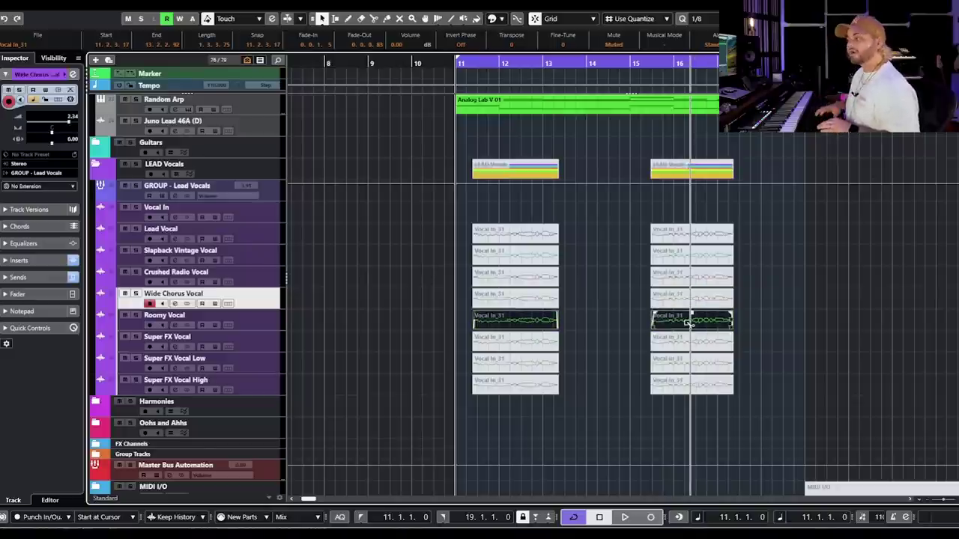
{"action": "key", "text": "shift+u"}
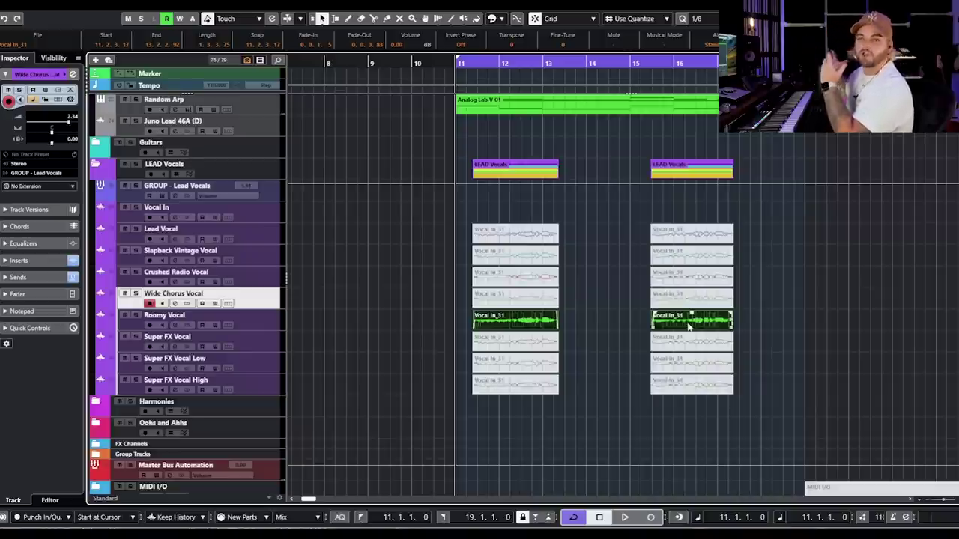
Step: Open the Roomy Vocal channel settings, audition the track in the mix, and reposition the window over the arrangement
{"action": "left_click", "coordinate": [174, 326]}
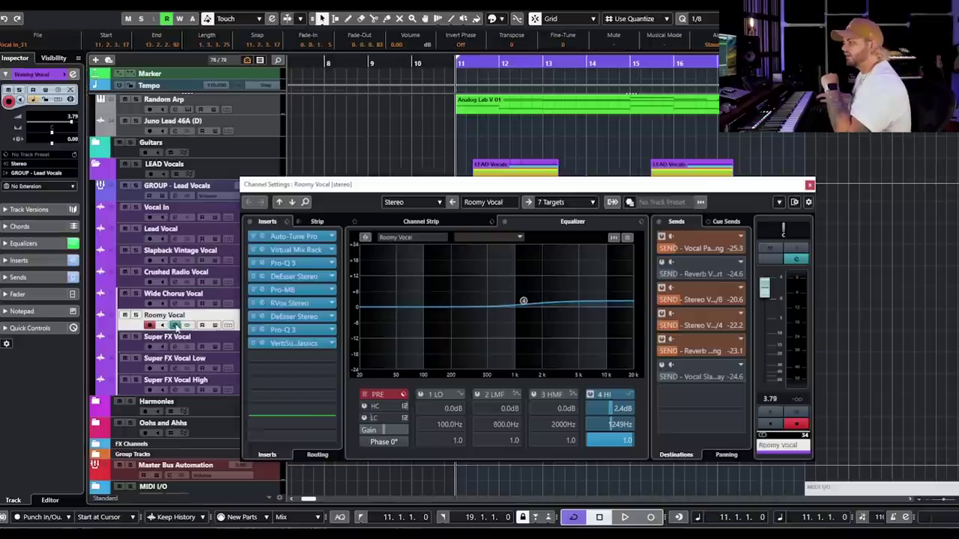
{"action": "left_click_drag", "start_coordinate": [565, 192], "coordinate": [583, 198]}
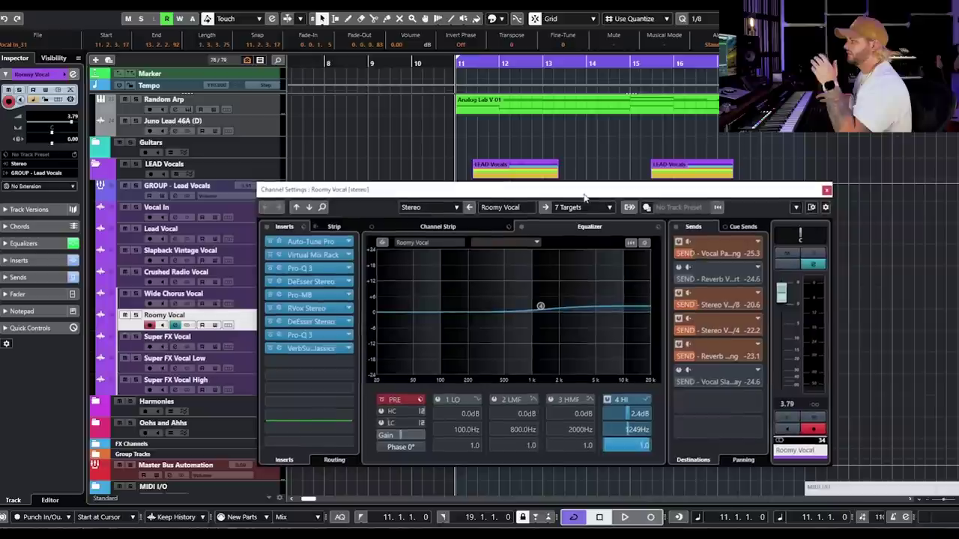
{"action": "key", "text": "space"}
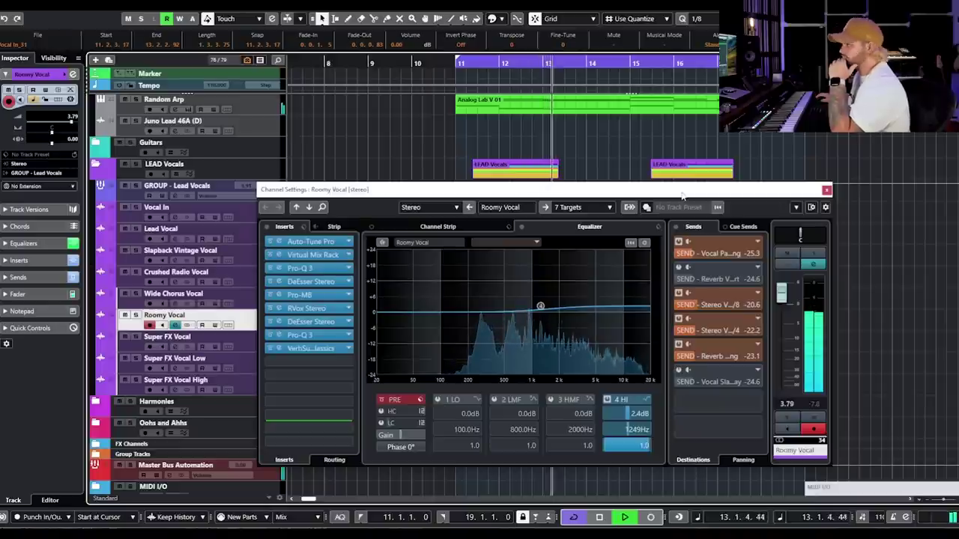
{"action": "key", "text": "space"}
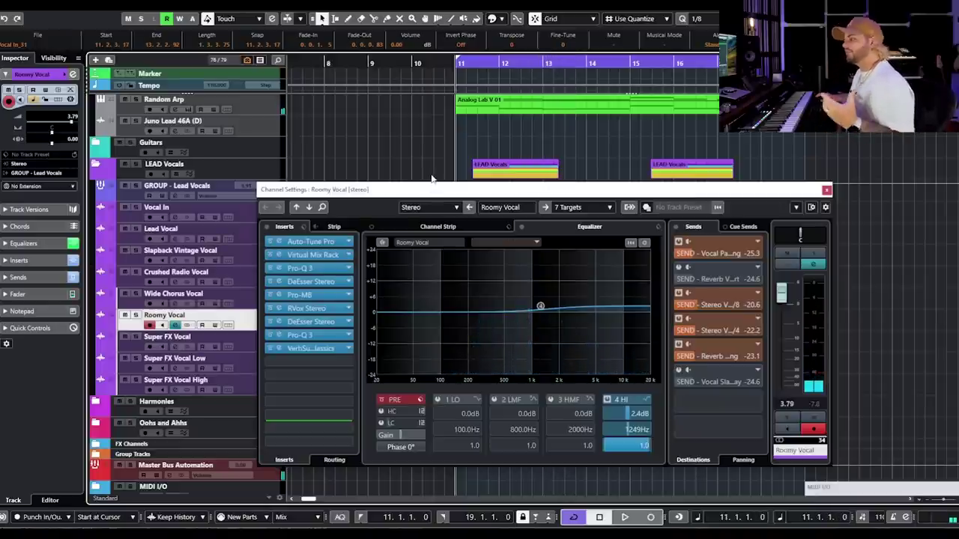
{"action": "left_click_drag", "start_coordinate": [422, 196], "coordinate": [421, 157]}
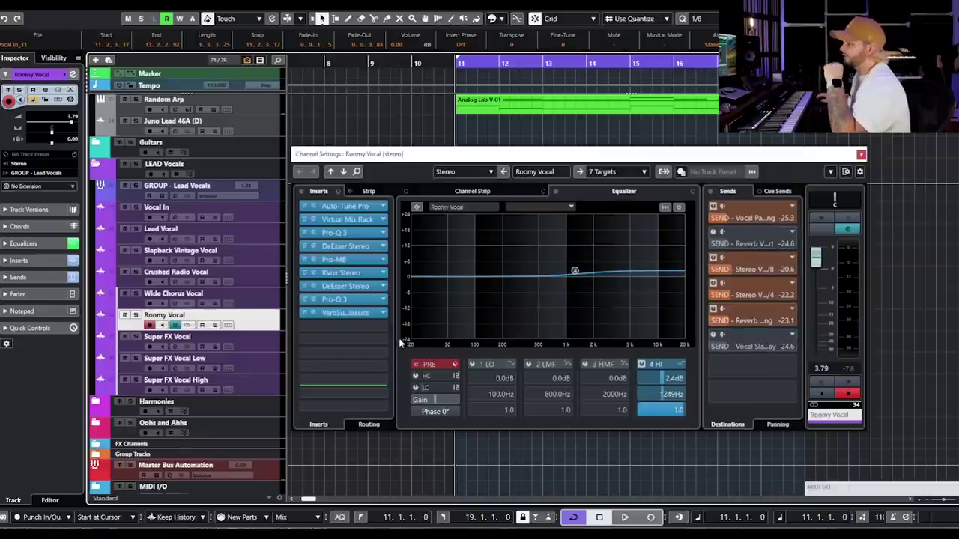
Step: Open the VerbSuite Classics insert on the Roomy Vocal, reposition its window and look through the available reverb devices
{"action": "left_click", "coordinate": [345, 313]}
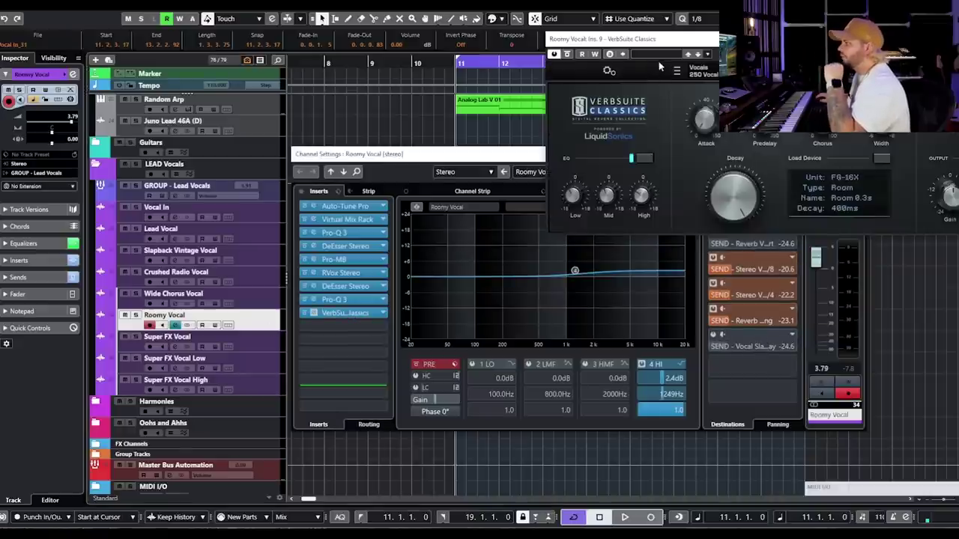
{"action": "left_click_drag", "start_coordinate": [953, 40], "coordinate": [744, 227]}
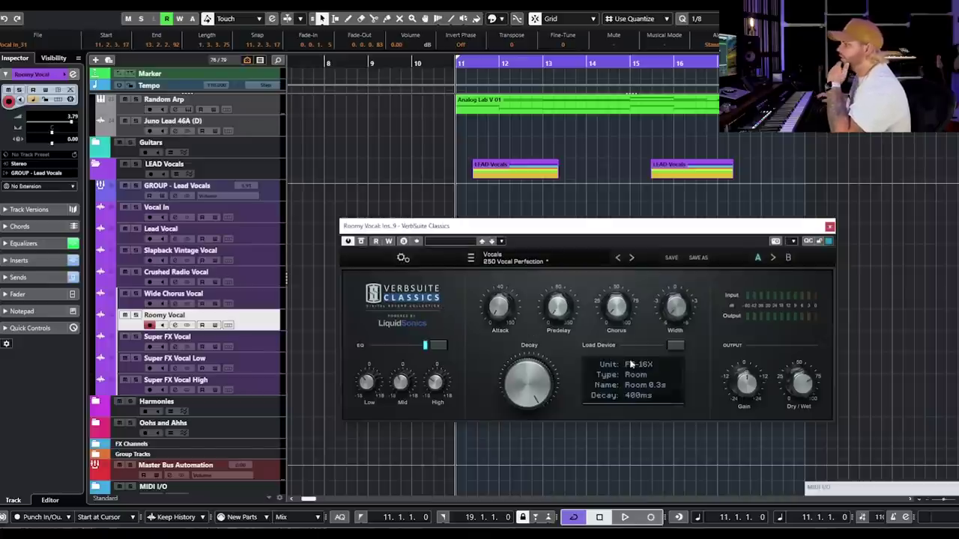
{"action": "left_click", "coordinate": [675, 347]}
{"action": "mouse_move", "coordinate": [725, 292]}
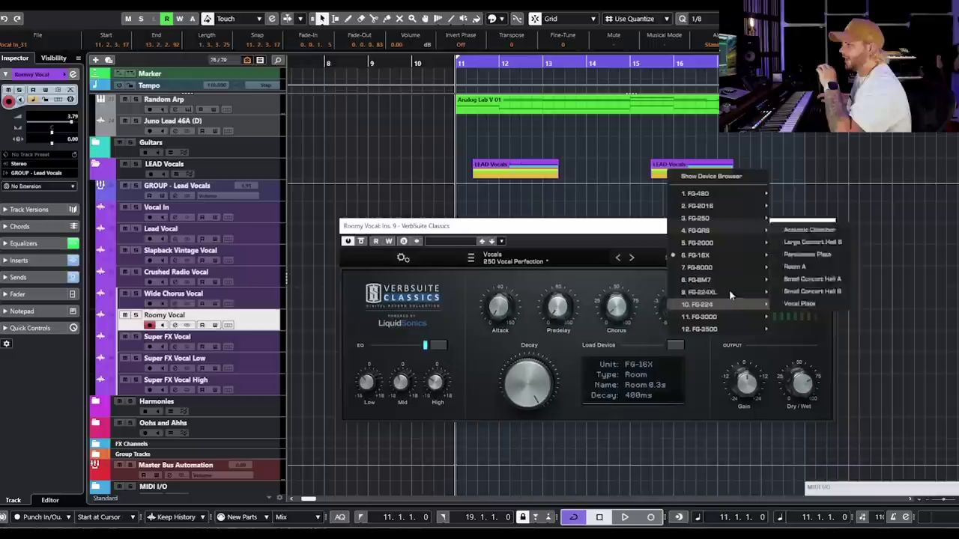
{"action": "mouse_move", "coordinate": [725, 321]}
{"action": "left_click", "coordinate": [802, 237]}
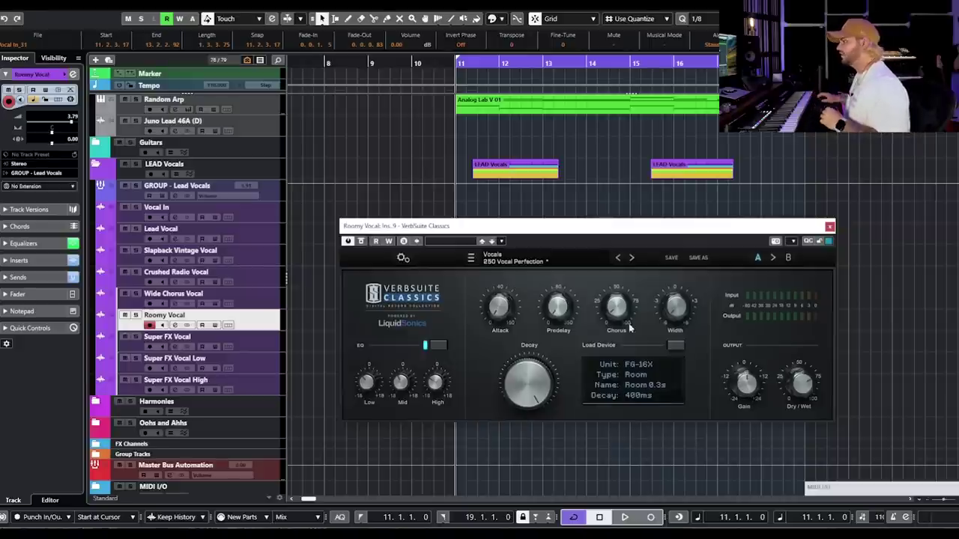
Step: Solo the Roomy Vocal, try the reverb's Decay at 100% before restoring it to 130%, and leave its EQ enabled
{"action": "left_click", "coordinate": [135, 316]}
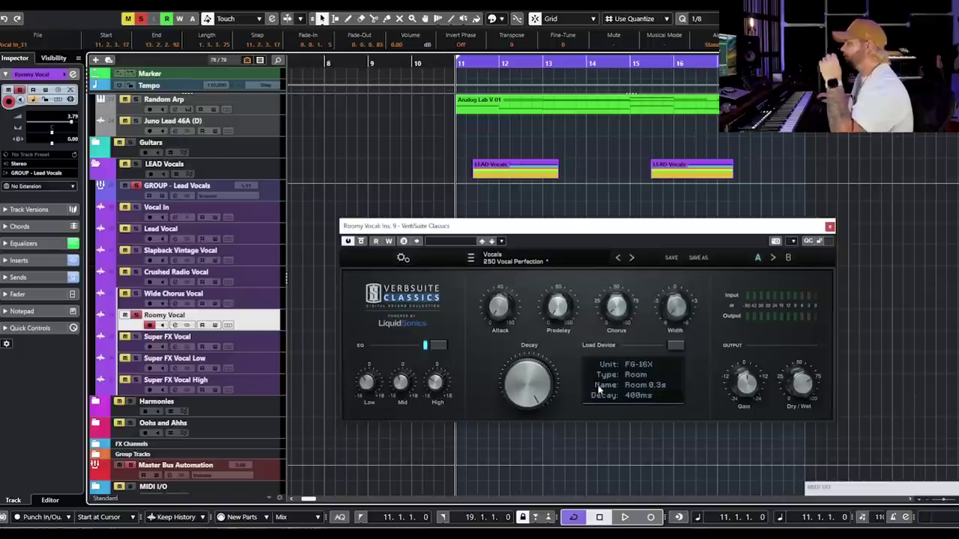
{"action": "left_click_drag", "start_coordinate": [519, 402], "coordinate": [505, 419]}
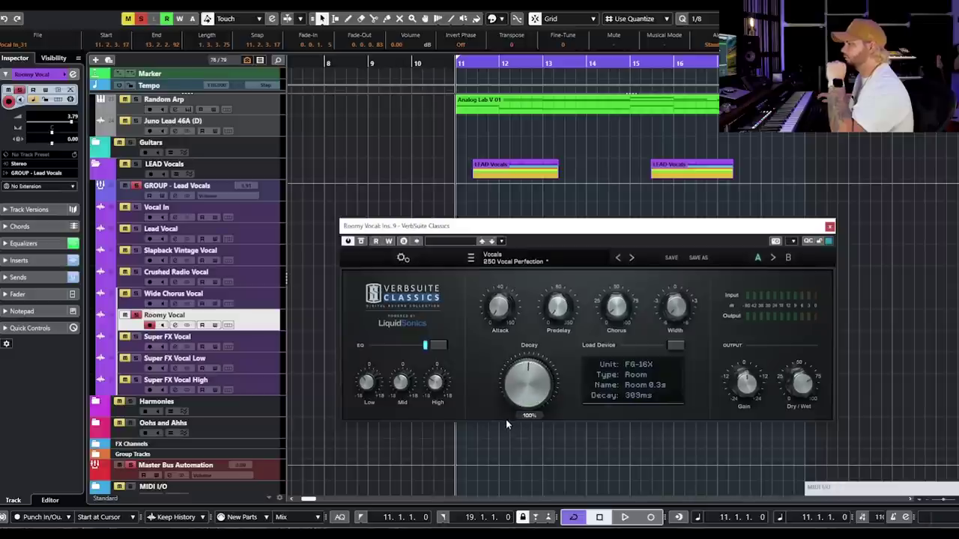
{"action": "double_click", "coordinate": [527, 391]}
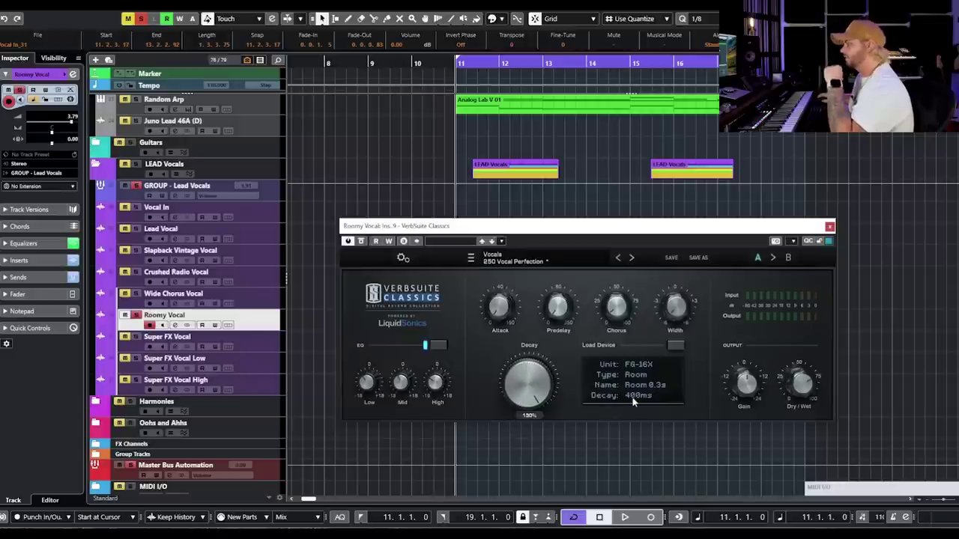
{"action": "left_click", "coordinate": [438, 346]}
{"action": "left_click", "coordinate": [440, 347]}
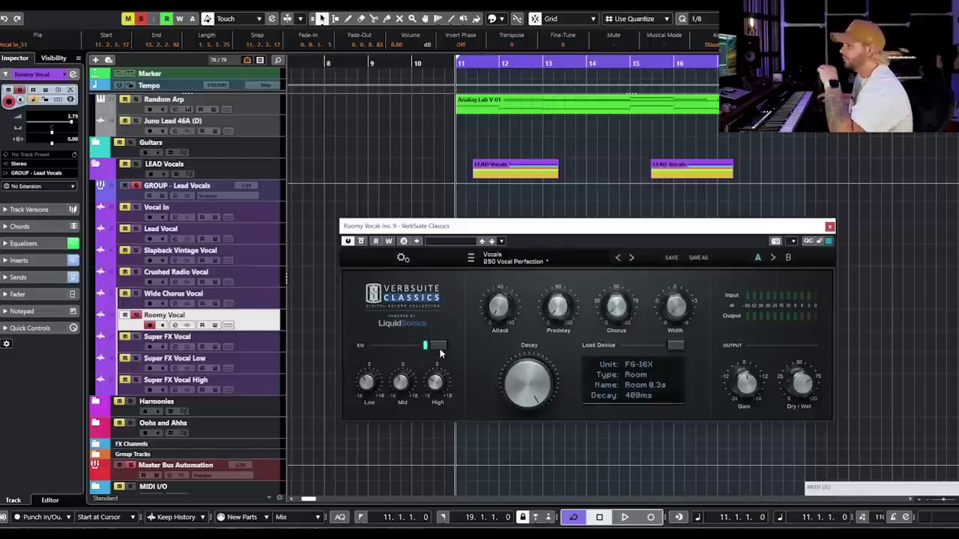
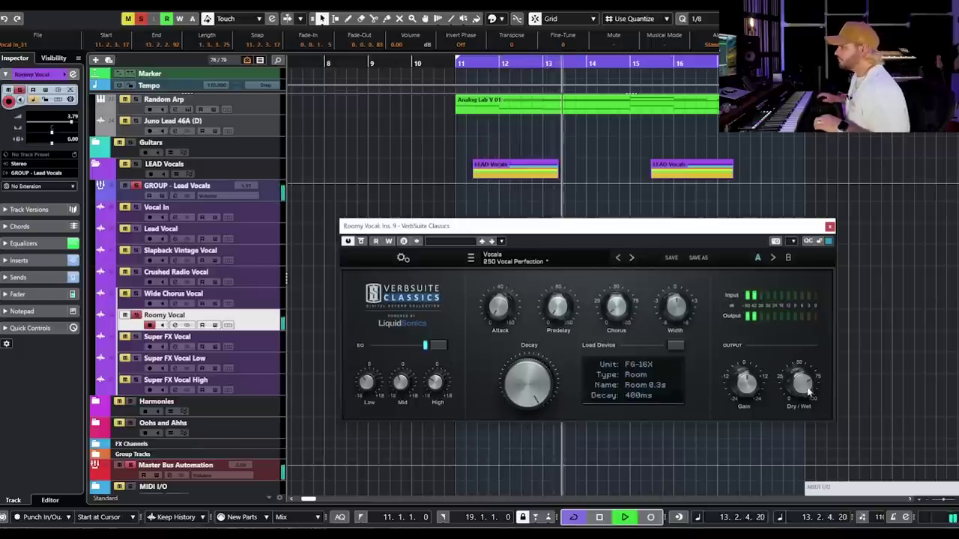
Step: Play the soloed Roomy Vocal while lowering the reverb's Dry/Wet, and compare the sound with the plugin bypassed
{"action": "key", "text": "space"}
{"action": "mouse_move", "coordinate": [805, 386]}
{"action": "left_click_drag", "start_coordinate": [806, 386], "coordinate": [801, 423]}
{"action": "key", "text": "space"}
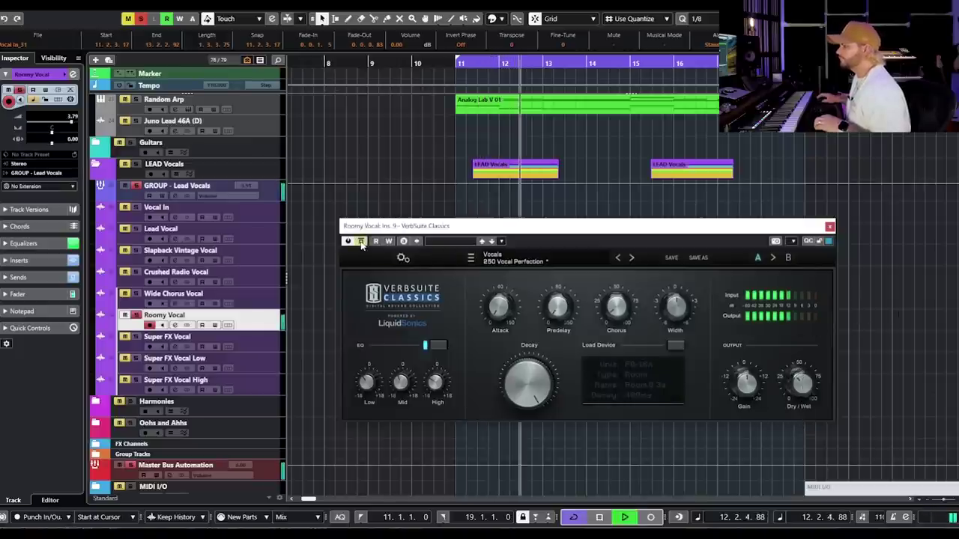
{"action": "key", "text": "space"}
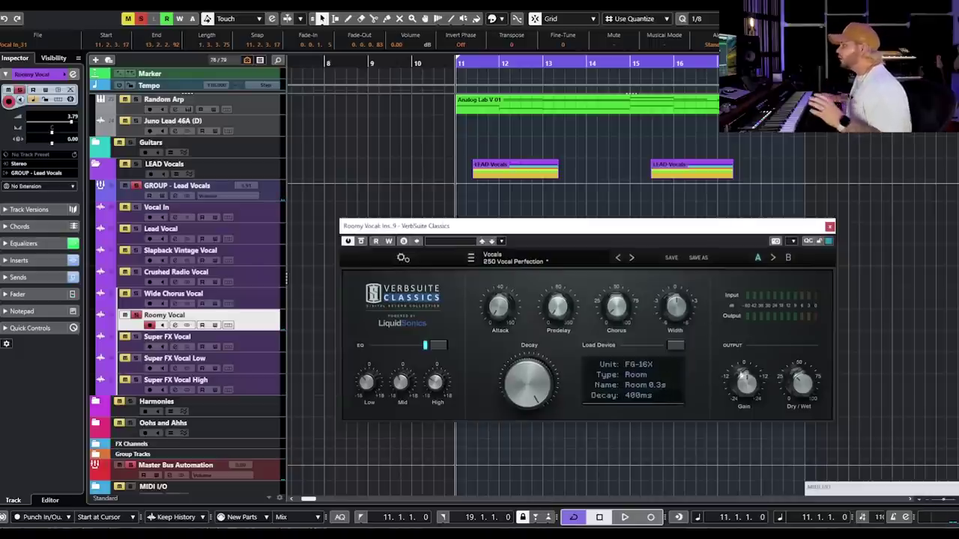
Step: Try out the Dry/Wet and Width settings of the VerbSuite Classics reverb and examine its Chorus amount
{"action": "left_click_drag", "start_coordinate": [801, 383], "coordinate": [815, 352]}
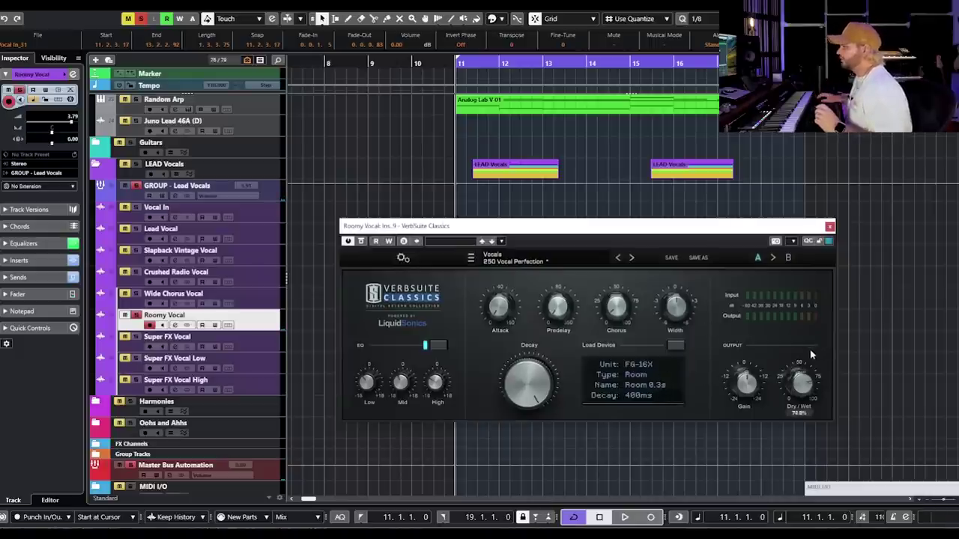
{"action": "mouse_move", "coordinate": [622, 318]}
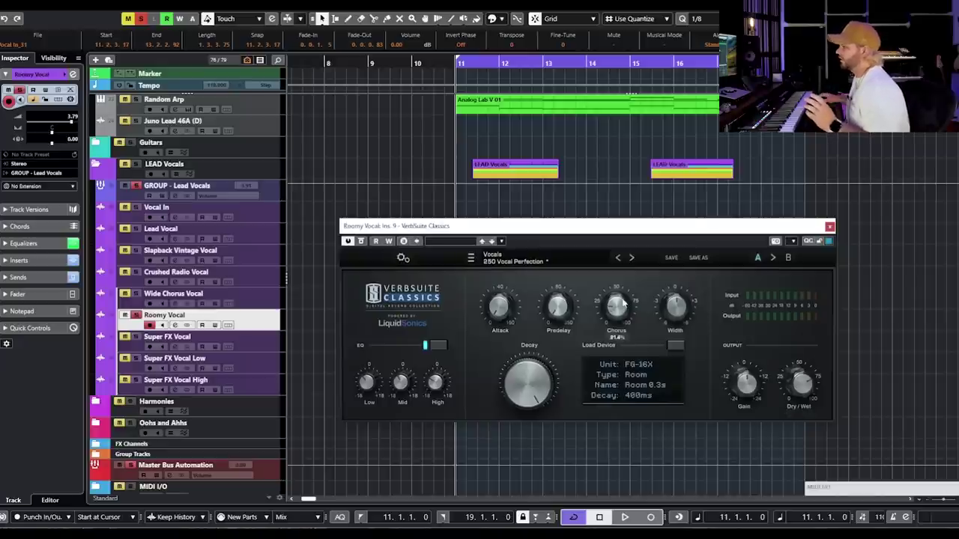
{"action": "left_click_drag", "start_coordinate": [675, 306], "coordinate": [671, 345]}
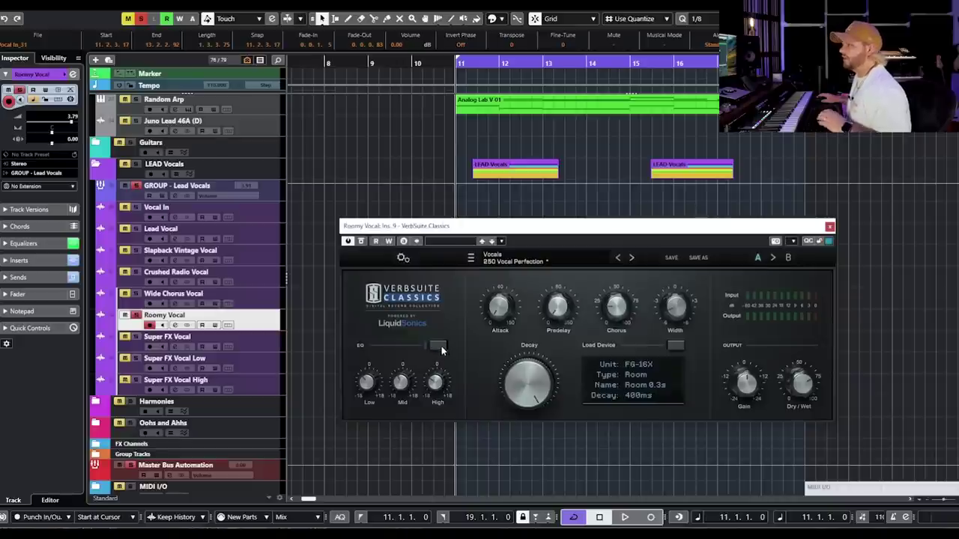
Step: Compare the reverb with its EQ off and on during playback, then examine the EQ's High and Low settings
{"action": "key", "text": "space"}
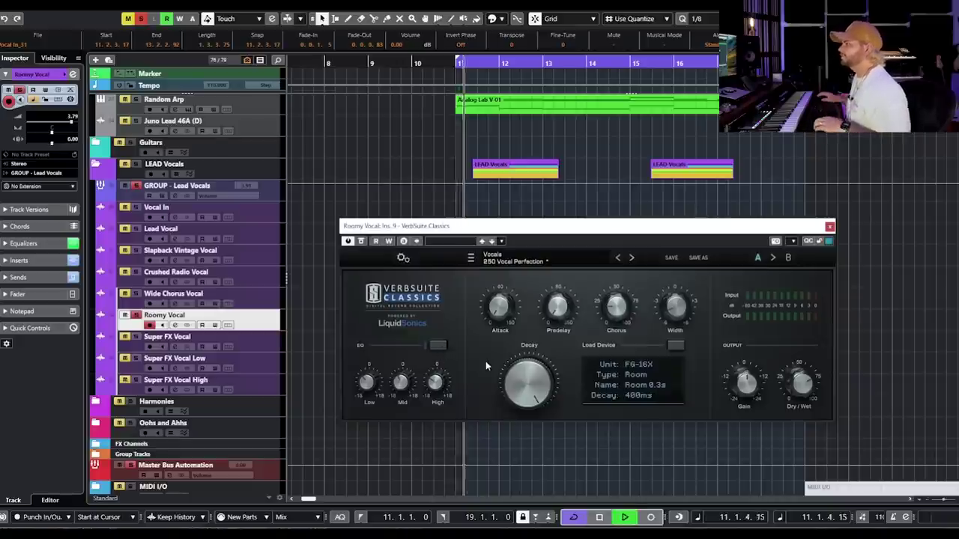
{"action": "left_click", "coordinate": [439, 349]}
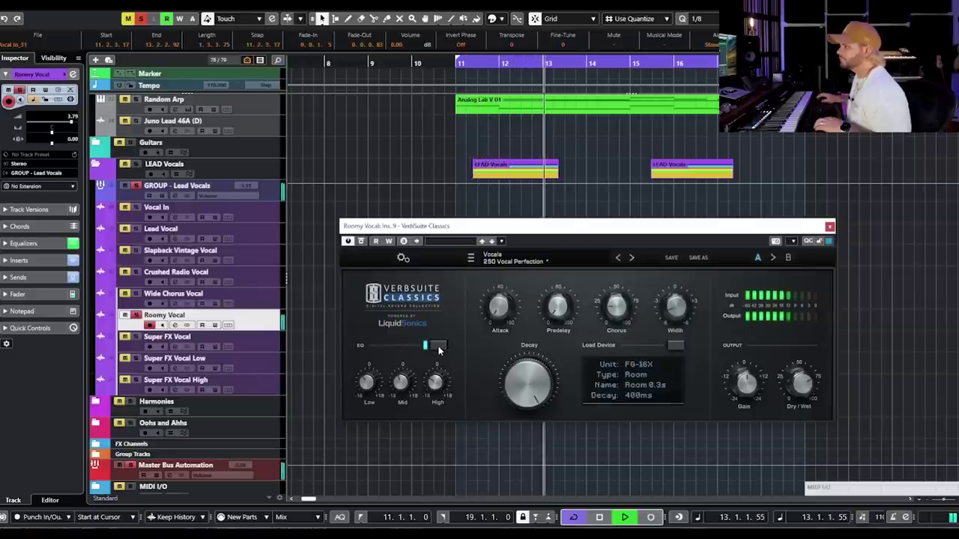
{"action": "key", "text": "space"}
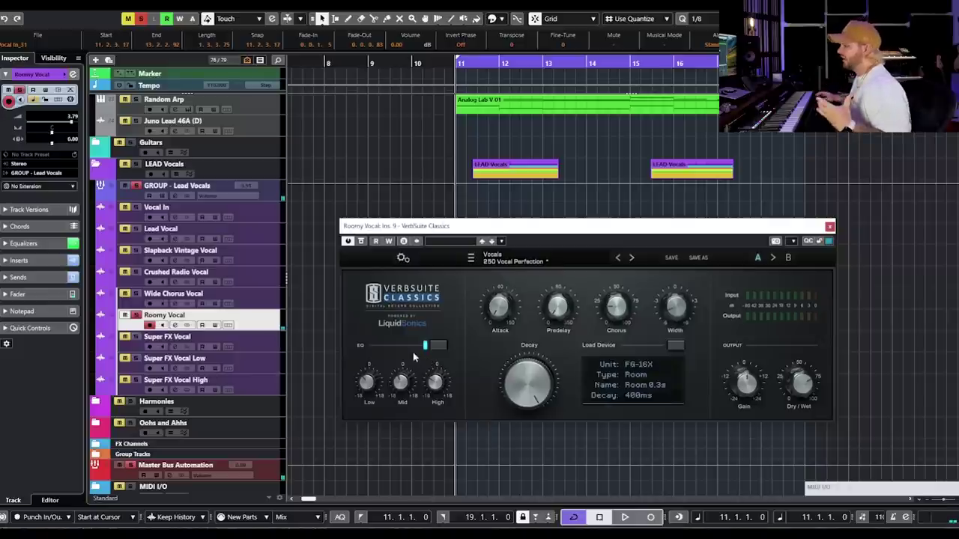
{"action": "mouse_move", "coordinate": [435, 392]}
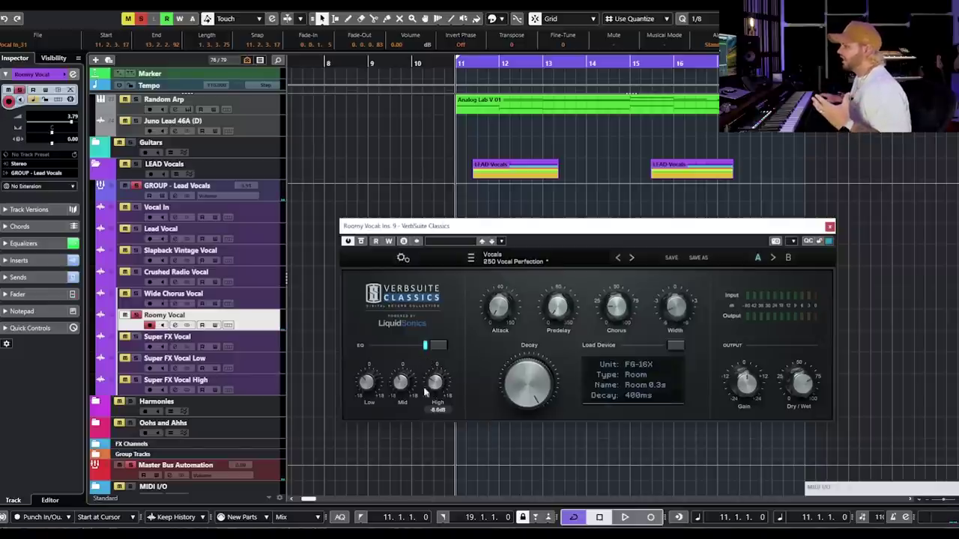
{"action": "mouse_move", "coordinate": [366, 388]}
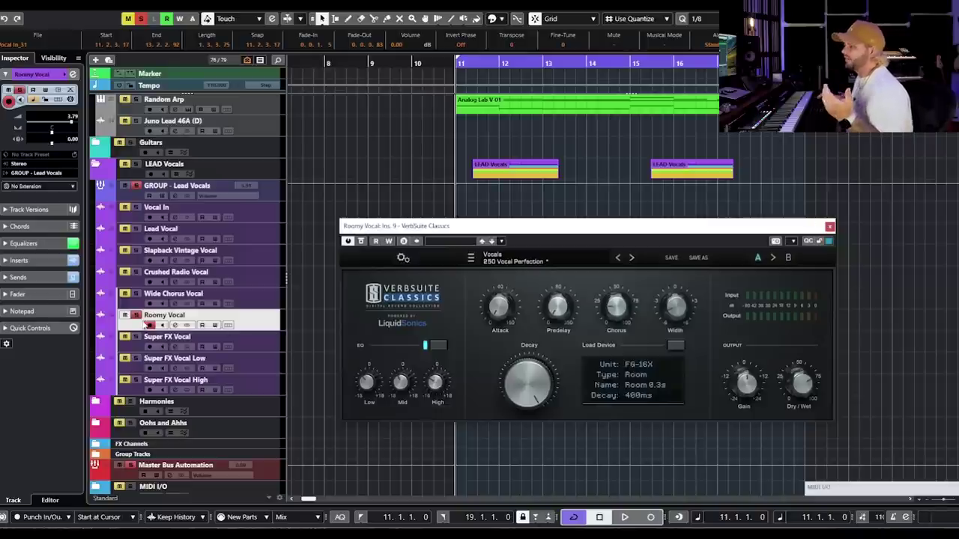
Step: Reposition the reverb window, turn off the Roomy Vocal's solo and play it in the full mix
{"action": "left_click_drag", "start_coordinate": [564, 230], "coordinate": [568, 216]}
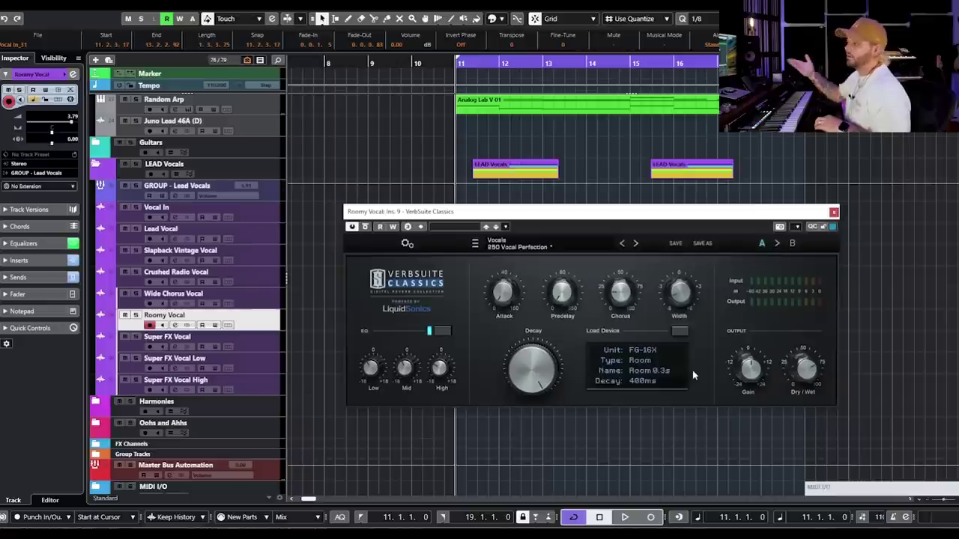
{"action": "key", "text": "space"}
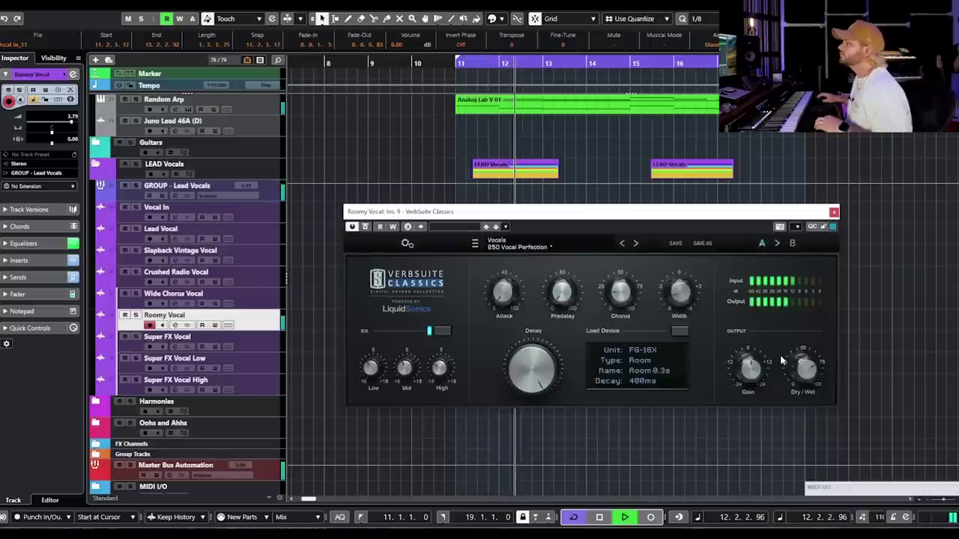
{"action": "key", "text": "space"}
Step: Load the FG-6000 Rich Voc hall into VerbSuite Classics and lower its decay to 654 ms
{"action": "left_click", "coordinate": [678, 331]}
{"action": "mouse_move", "coordinate": [708, 446]}
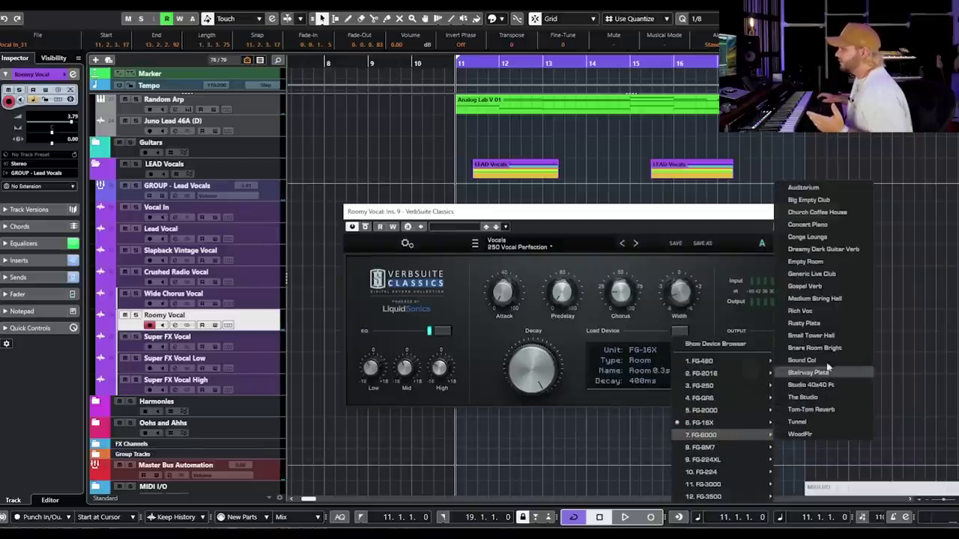
{"action": "left_click", "coordinate": [799, 310]}
{"action": "left_click_drag", "start_coordinate": [532, 367], "coordinate": [497, 490]}
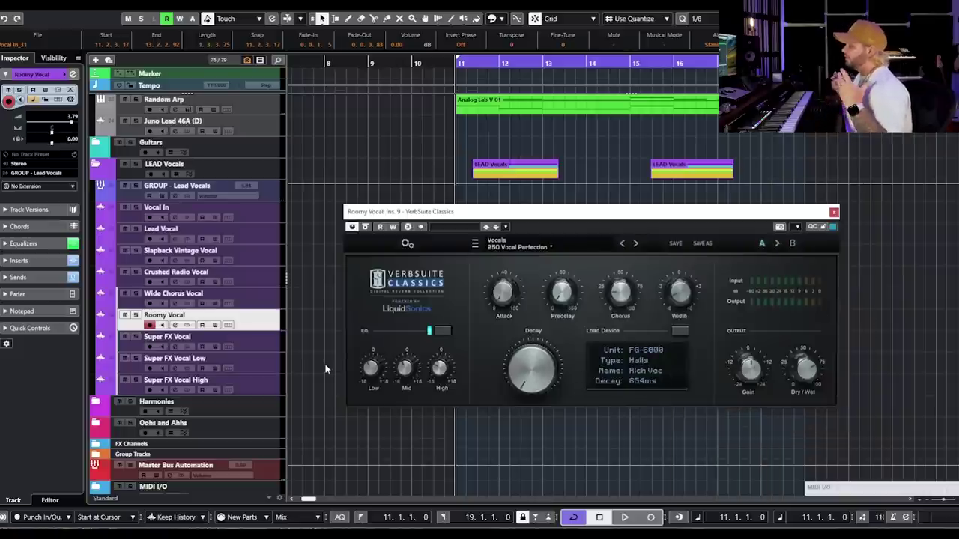
Step: Solo the Roomy Vocal during playback and audition it through the Rich Voc hall reverb
{"action": "key", "text": "space"}
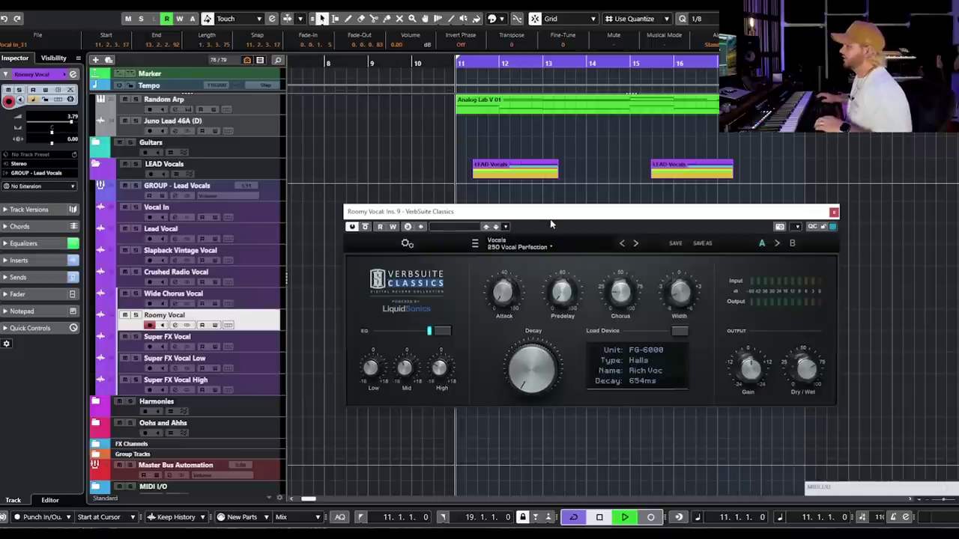
{"action": "left_click", "coordinate": [136, 315]}
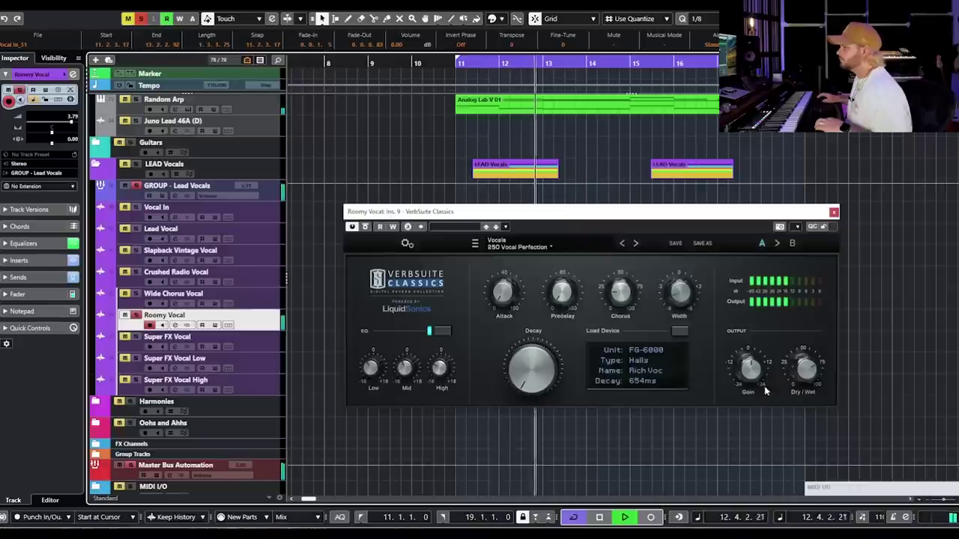
{"action": "key", "text": "space"}
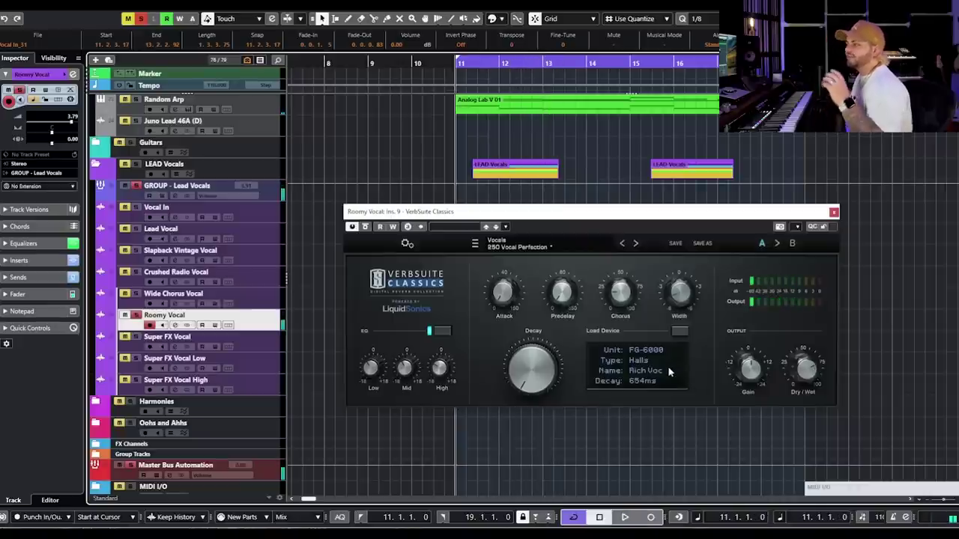
Step: Load the FG-224XL Small Room V1 into VerbSuite Classics and lower its decay to 396 ms
{"action": "left_click", "coordinate": [679, 331]}
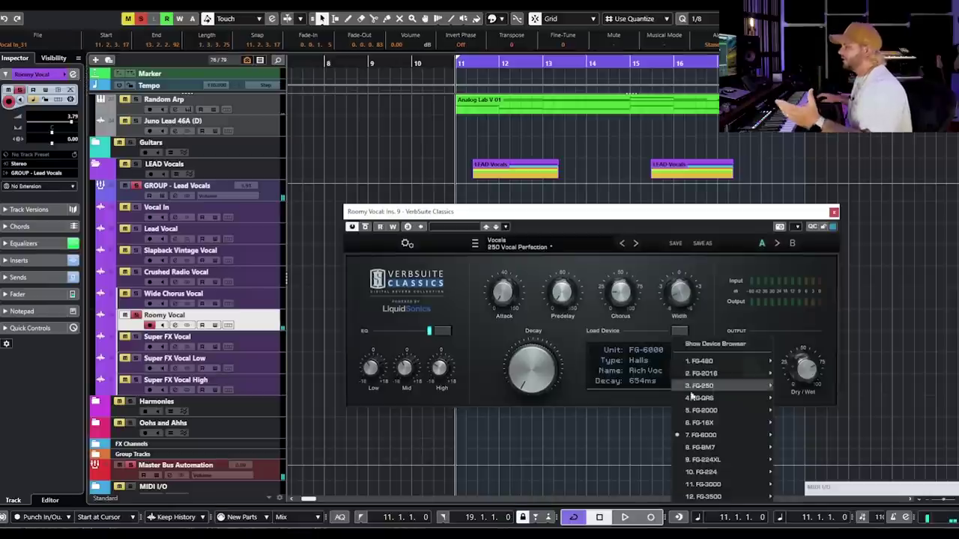
{"action": "mouse_move", "coordinate": [726, 463]}
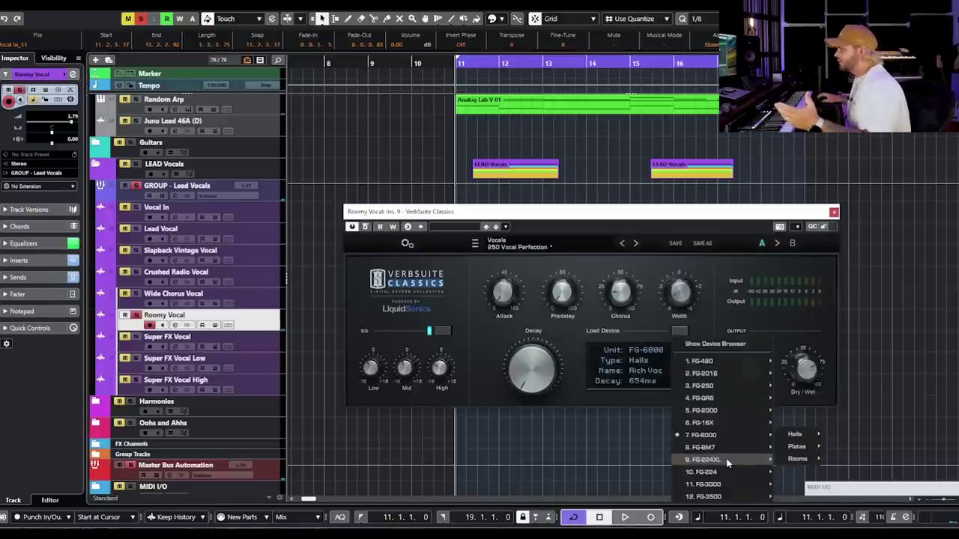
{"action": "mouse_move", "coordinate": [798, 458]}
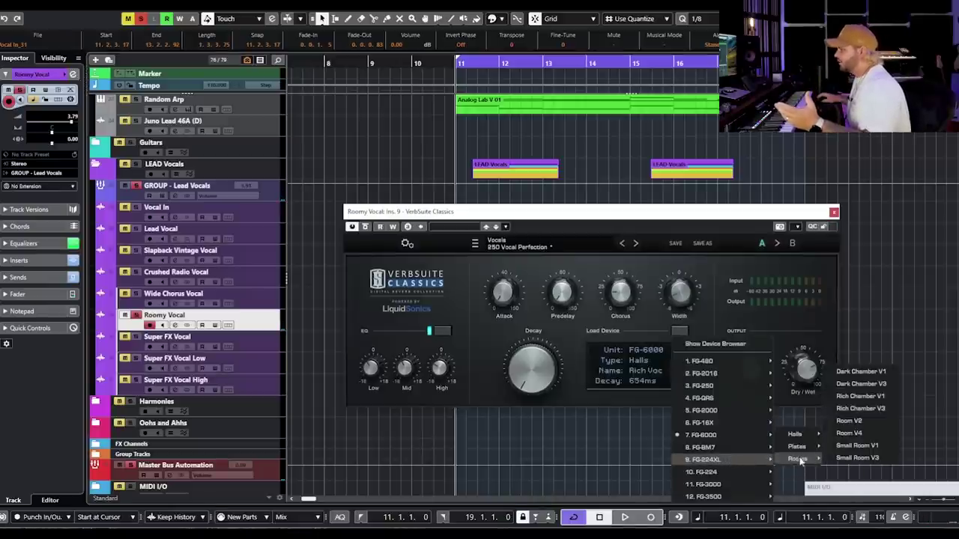
{"action": "left_click", "coordinate": [872, 452]}
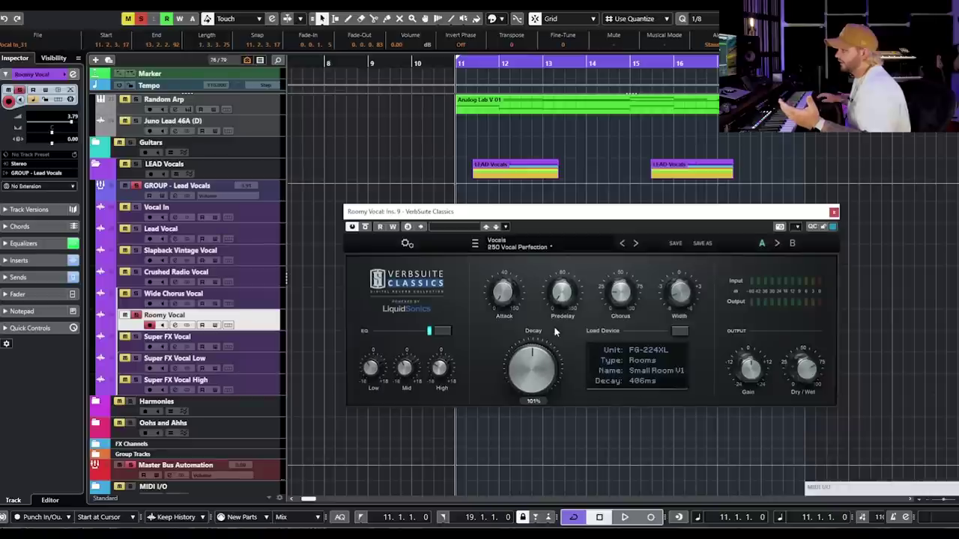
{"action": "left_click_drag", "start_coordinate": [549, 327], "coordinate": [544, 320]}
Step: Play the Roomy Vocal through the small room, clear all solos to hear it in the full mix, and close the reverb
{"action": "key", "text": "space"}
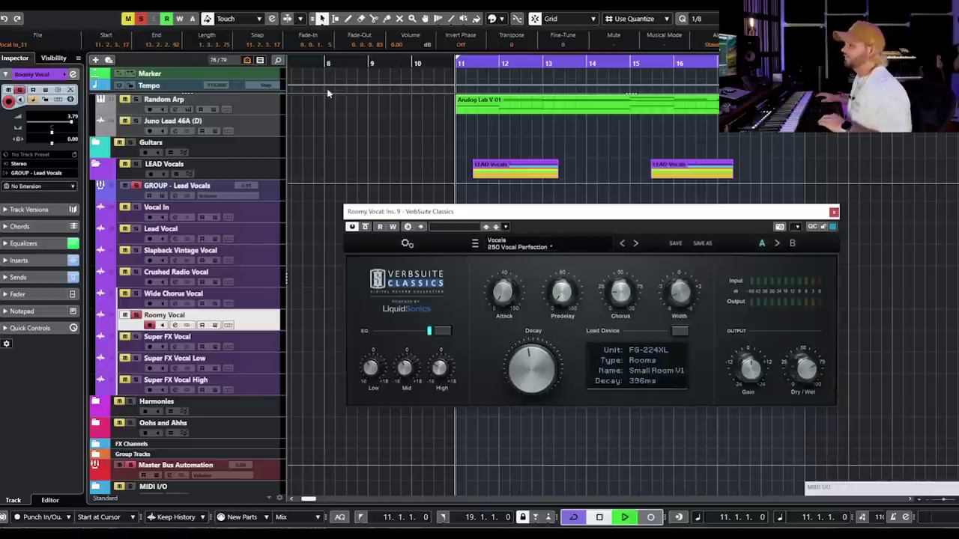
{"action": "left_click", "coordinate": [141, 19]}
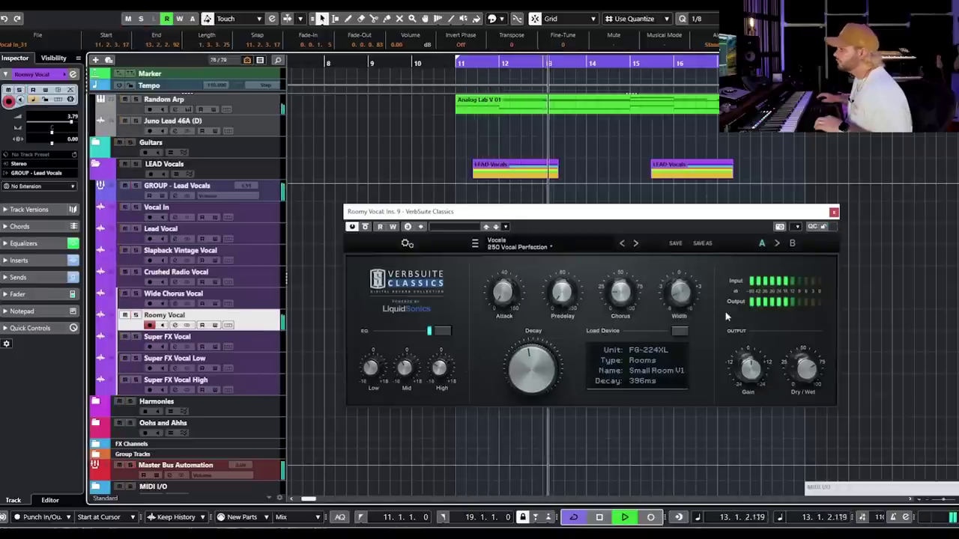
{"action": "key", "text": "space"}
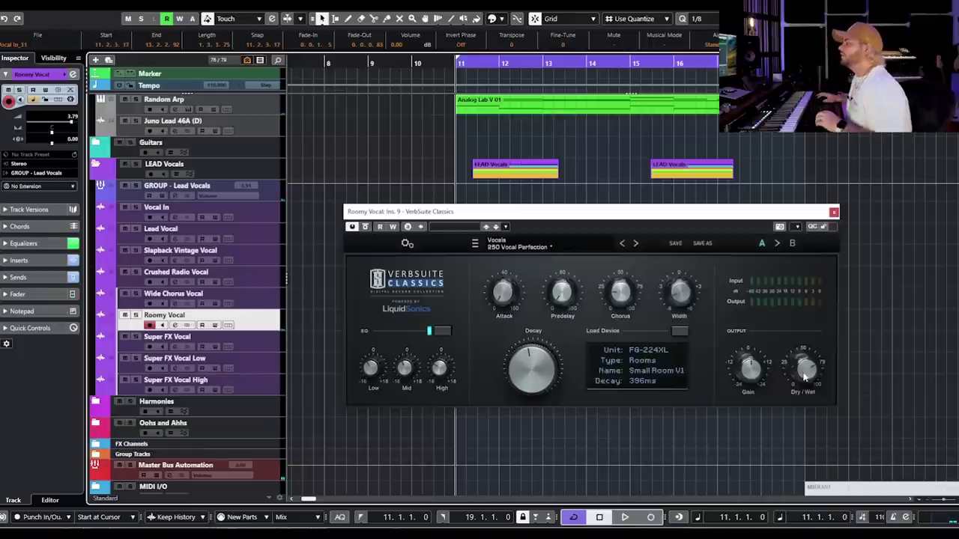
{"action": "mouse_move", "coordinate": [806, 377]}
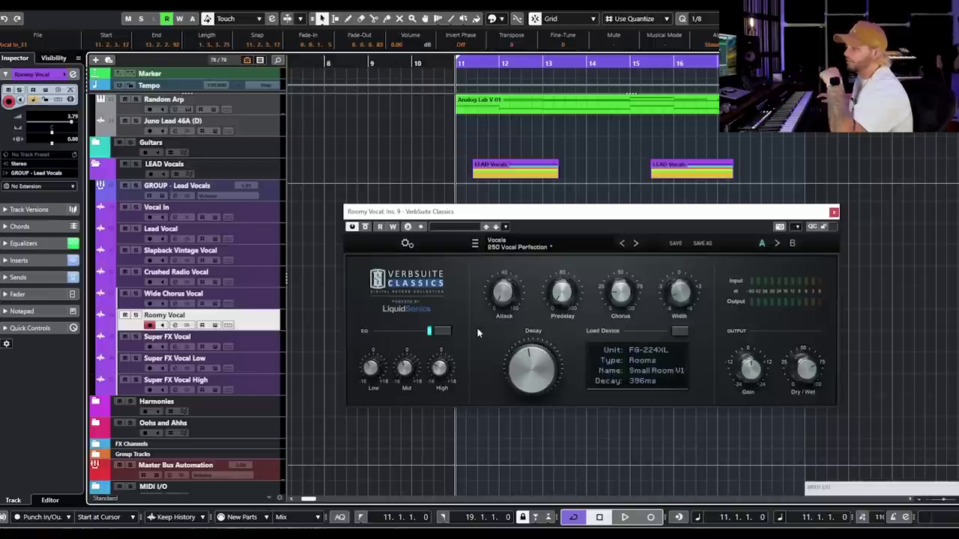
{"action": "left_click", "coordinate": [834, 212]}
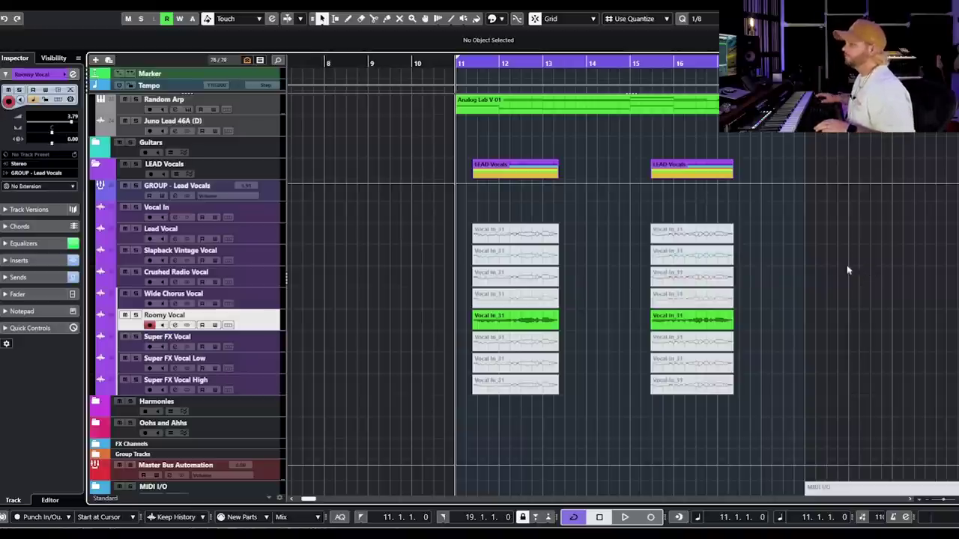
Step: Mute the two Roomy Vocal clips and activate the two Super FX Vocal clips in their place
{"action": "key", "text": "g"}
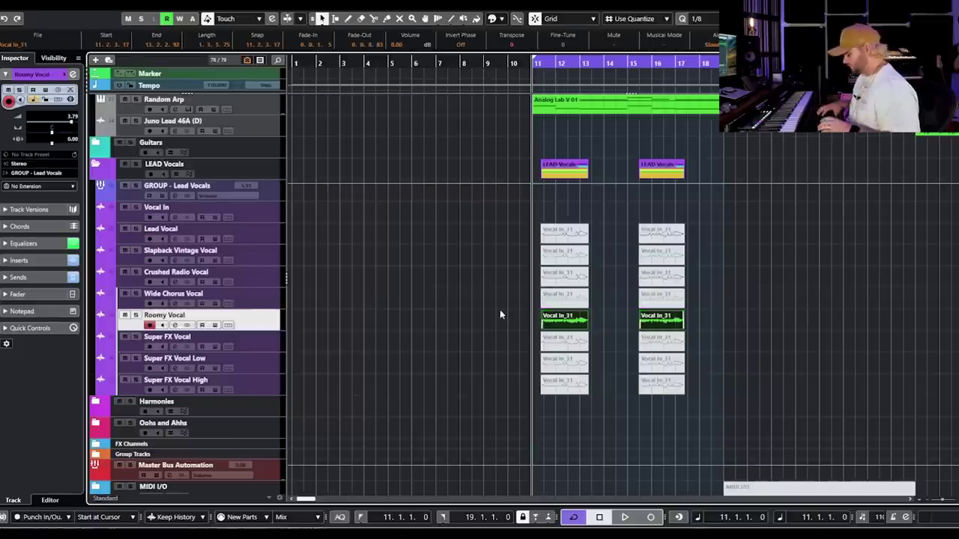
{"action": "left_click", "coordinate": [137, 338]}
{"action": "left_click", "coordinate": [138, 338]}
{"action": "left_click_drag", "start_coordinate": [485, 352], "coordinate": [701, 333]}
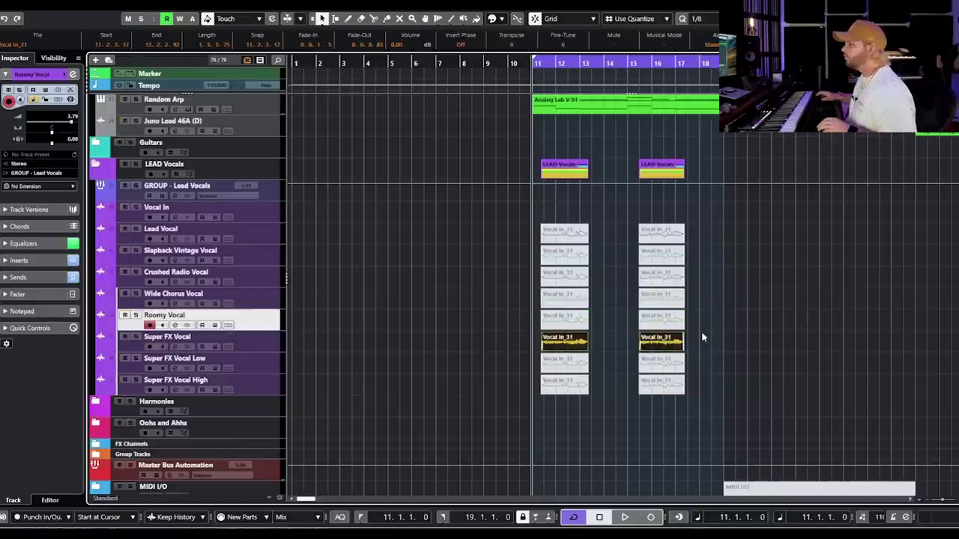
Step: Bypass the Doubler4 Stereo insert on the Super FX Vocal, open its Auto-Tune Pro insert and close the channel settings
{"action": "left_click", "coordinate": [176, 347]}
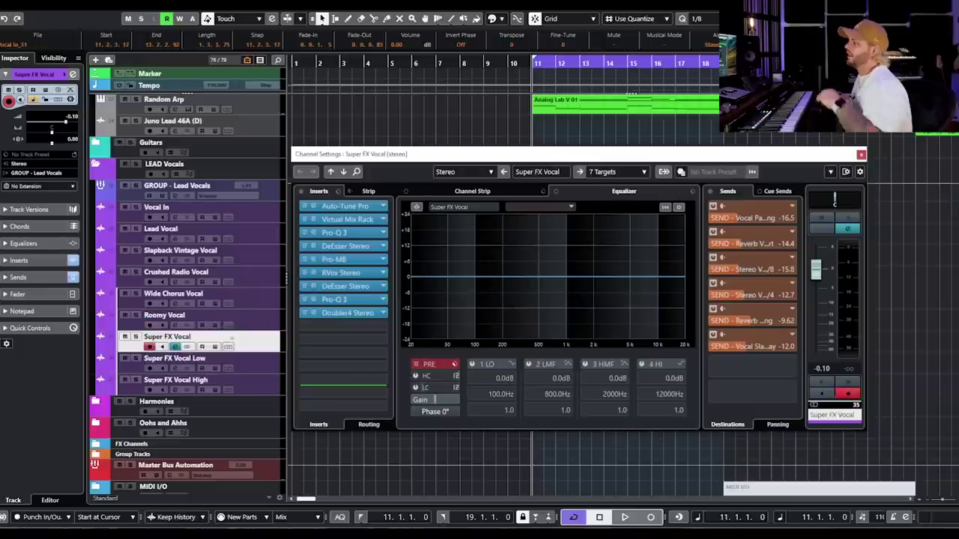
{"action": "left_click", "coordinate": [305, 313]}
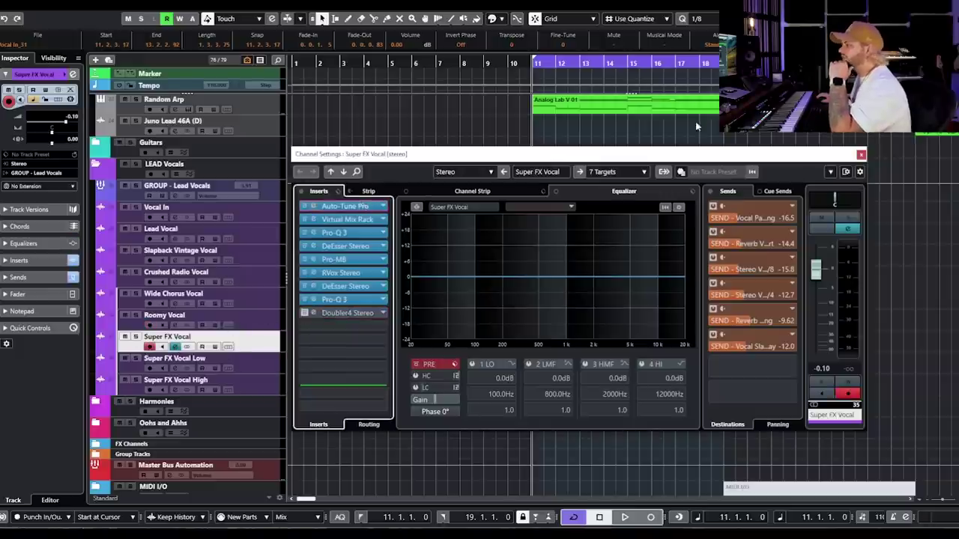
{"action": "left_click", "coordinate": [313, 206]}
{"action": "left_click", "coordinate": [860, 154]}
Step: Reposition the Auto-Tune Pro window and demonstrate the retune speed by setting it to 400 and back to 0
{"action": "left_click_drag", "start_coordinate": [542, 21], "coordinate": [549, 166]}
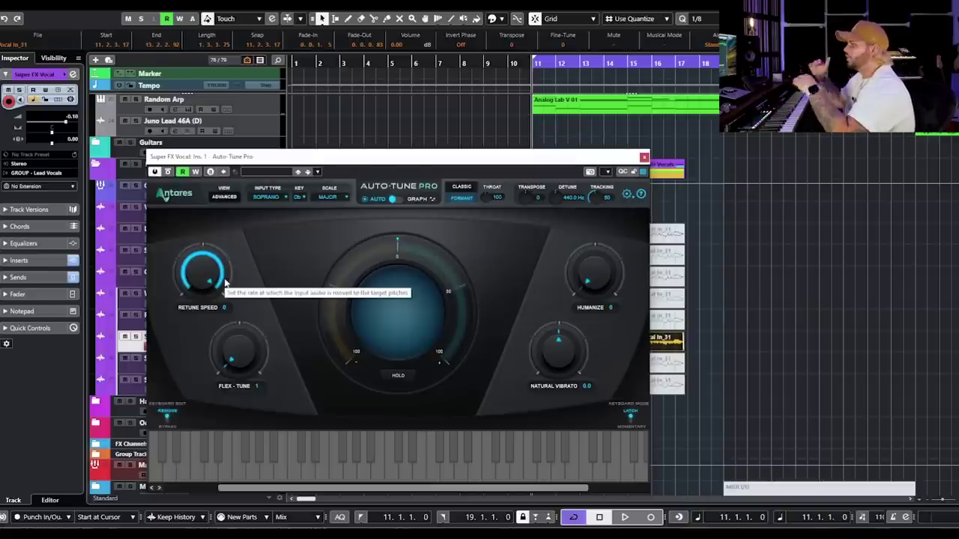
{"action": "left_click_drag", "start_coordinate": [224, 282], "coordinate": [195, 368]}
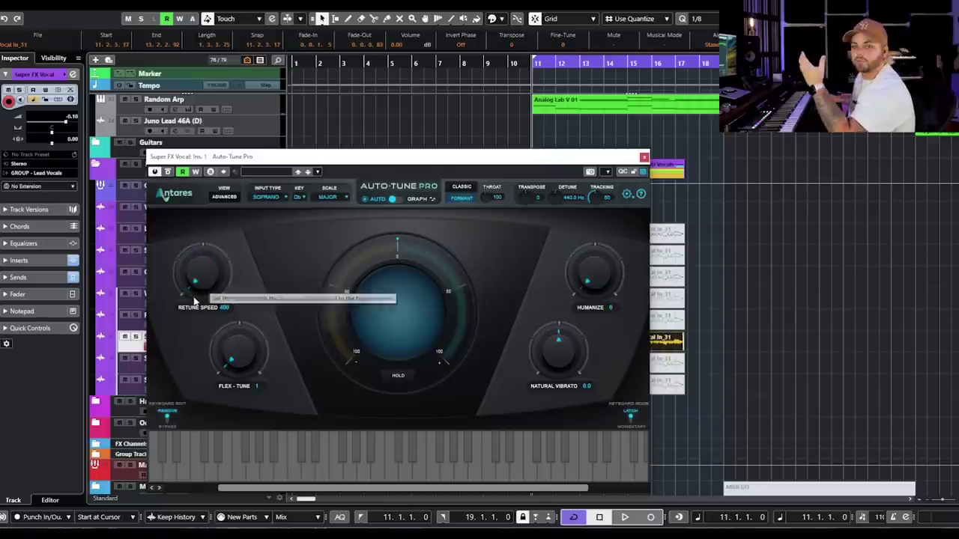
{"action": "mouse_move", "coordinate": [201, 285]}
{"action": "left_mouse_down"}
{"action": "mouse_move", "coordinate": [225, 241]}
{"action": "mouse_move", "coordinate": [212, 283]}
{"action": "left_mouse_up"}
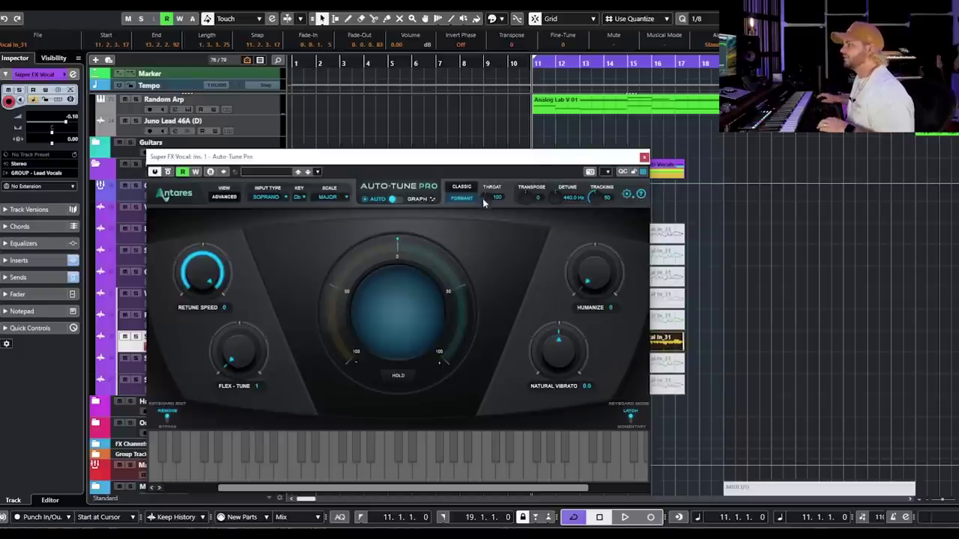
Step: Play the Super FX Vocal and switch Auto-Tune Pro's automation reading off and back on
{"action": "key", "text": "space"}
{"action": "left_click", "coordinate": [183, 172]}
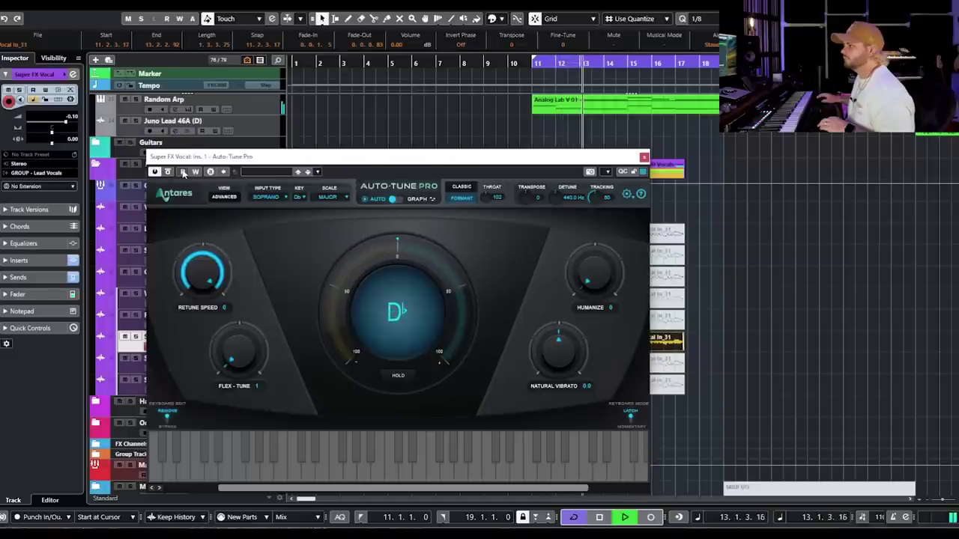
{"action": "key", "text": "space"}
{"action": "left_click", "coordinate": [183, 173]}
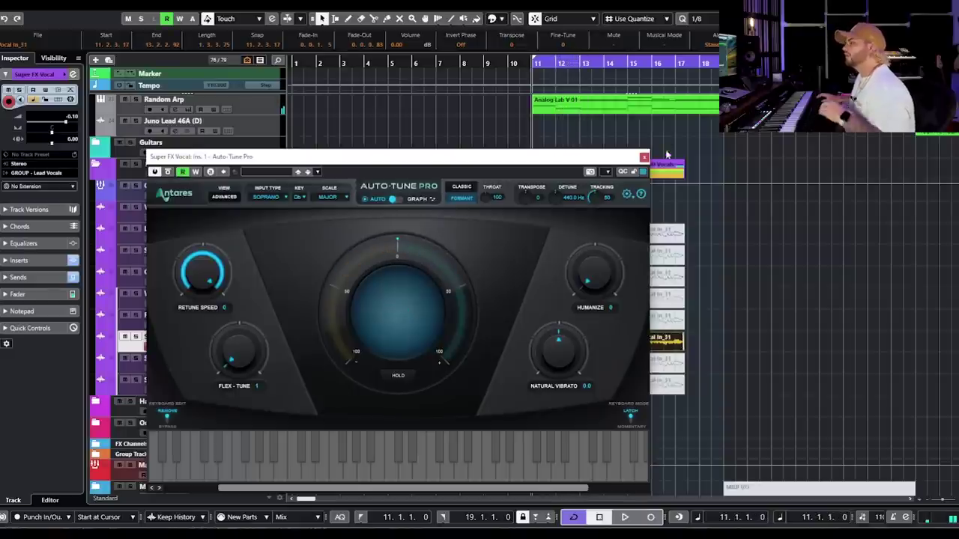
Step: Move the Auto-Tune Pro window clear of the vocal clips and examine its Throat control
{"action": "left_click_drag", "start_coordinate": [633, 158], "coordinate": [596, 113]}
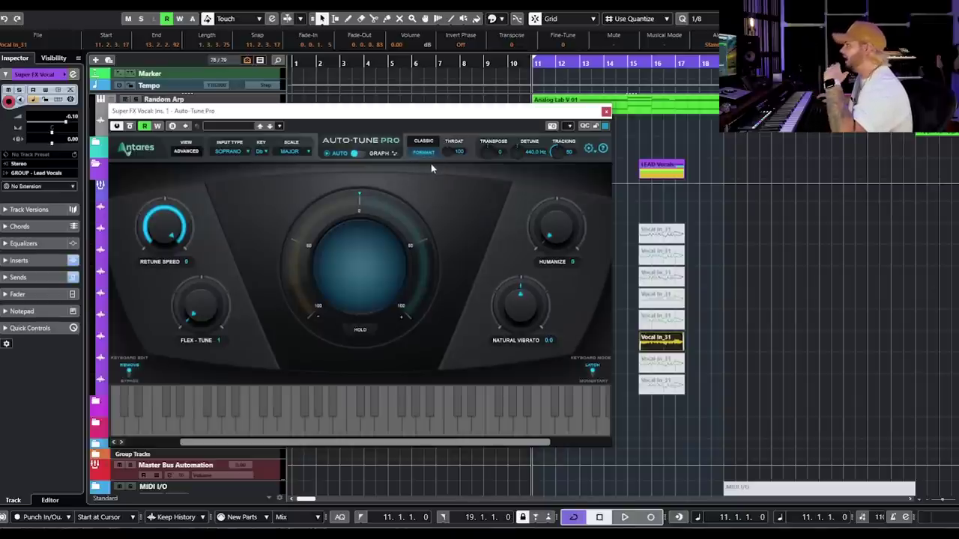
{"action": "left_click_drag", "start_coordinate": [529, 113], "coordinate": [447, 169]}
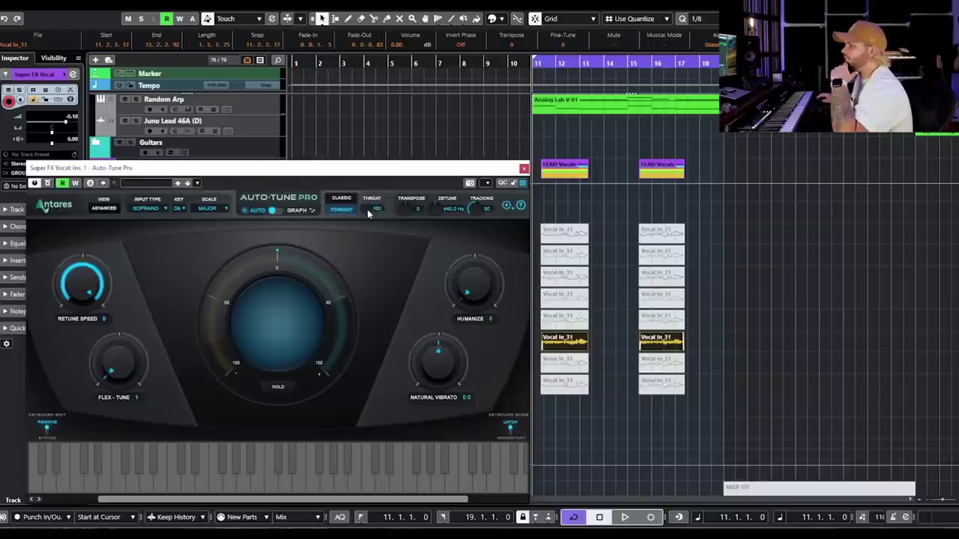
{"action": "left_click_drag", "start_coordinate": [365, 210], "coordinate": [371, 222]}
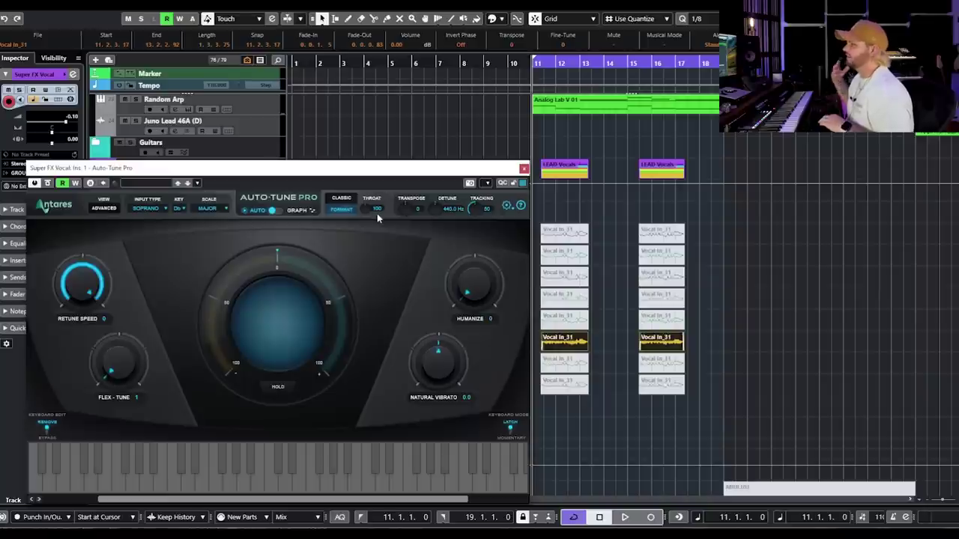
Step: Play the Super FX Vocal to examine the Throat changes in Auto-Tune Pro, then close the plug-in
{"action": "key", "text": "space"}
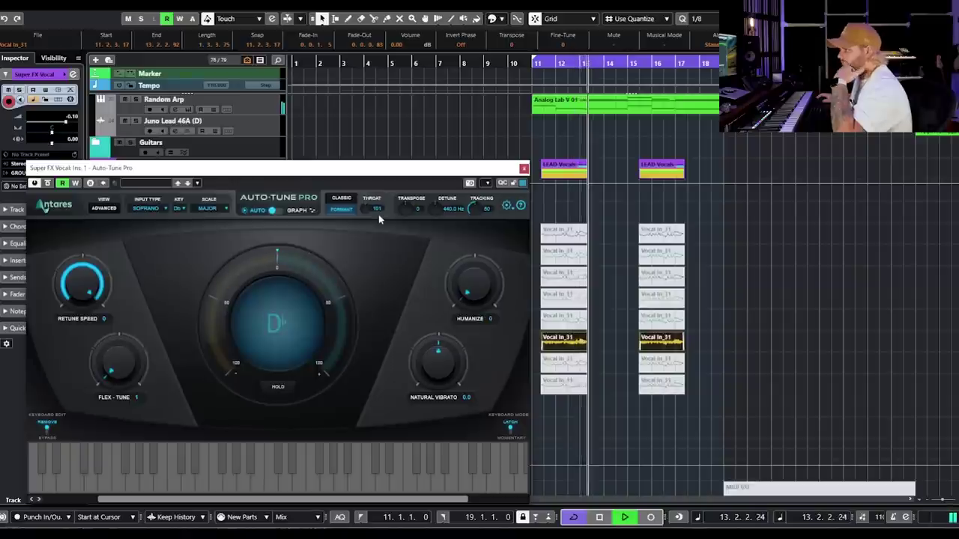
{"action": "scroll", "coordinate": [379, 214], "scroll_direction": "up", "scroll_amount": 2}
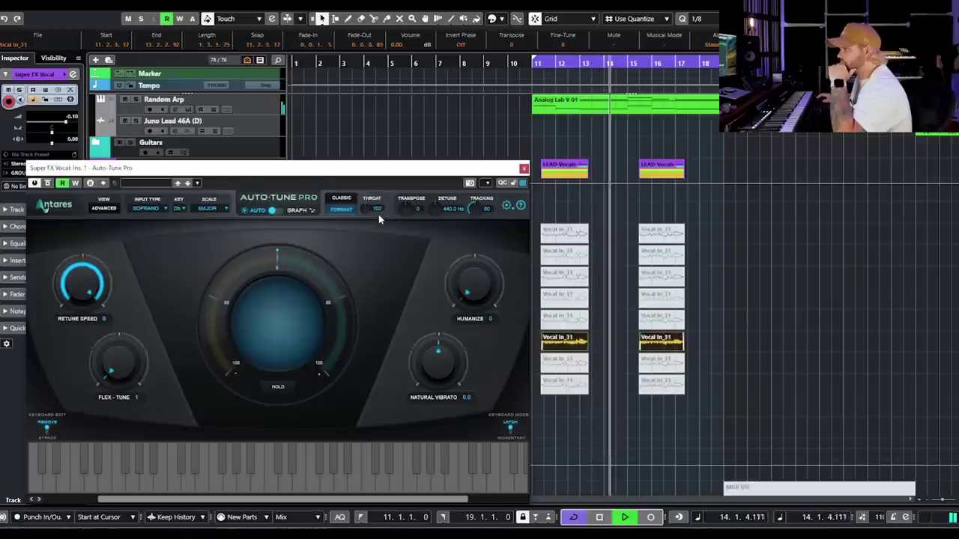
{"action": "scroll", "coordinate": [373, 214], "scroll_direction": "down", "scroll_amount": 10}
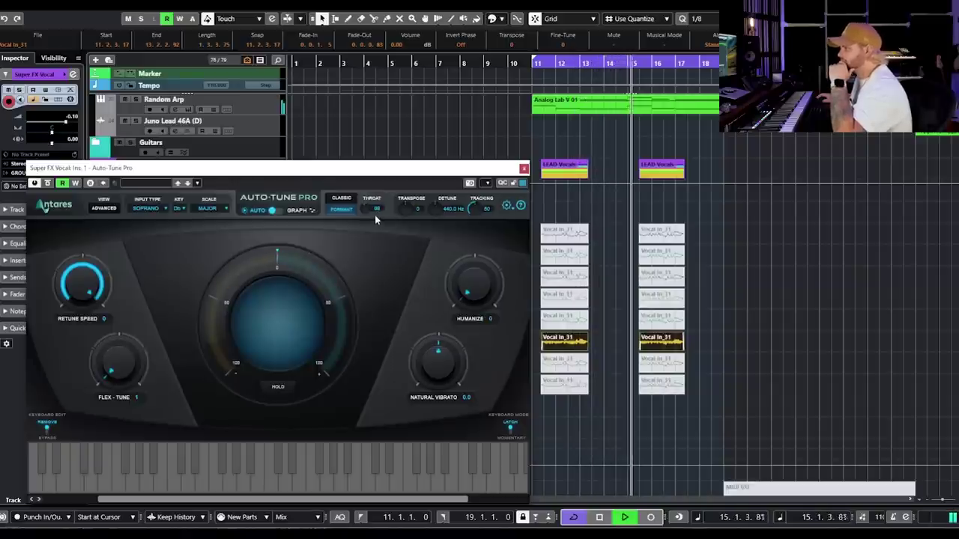
{"action": "scroll", "coordinate": [376, 216], "scroll_direction": "up", "scroll_amount": 10}
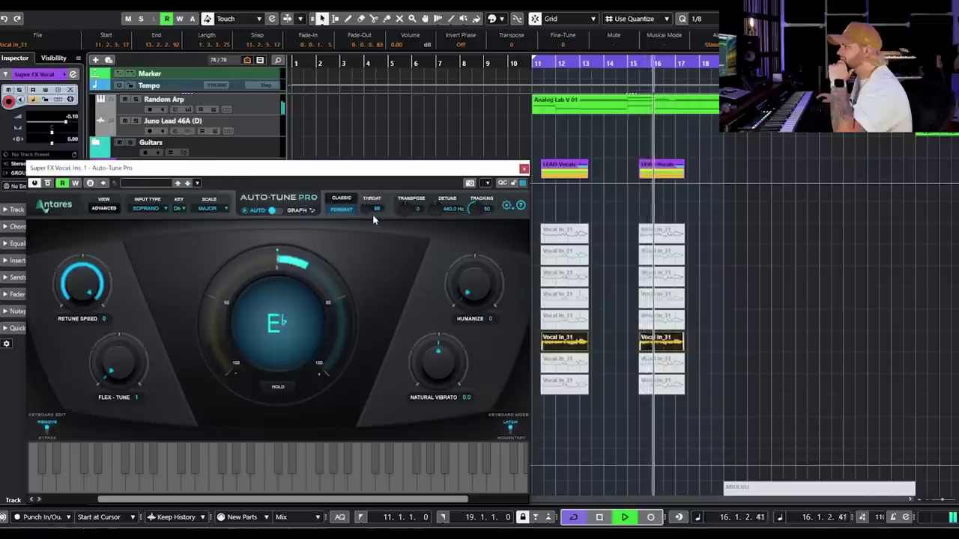
{"action": "scroll", "coordinate": [375, 216], "scroll_direction": "up", "scroll_amount": 6}
{"action": "scroll", "coordinate": [374, 216], "scroll_direction": "down", "scroll_amount": 7}
{"action": "key", "text": "space"}
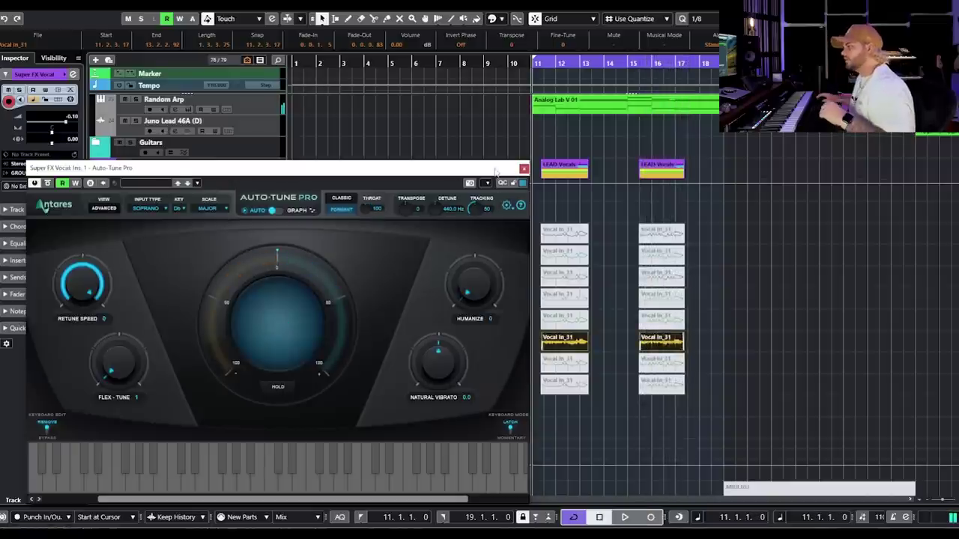
{"action": "left_click_drag", "start_coordinate": [495, 173], "coordinate": [483, 173]}
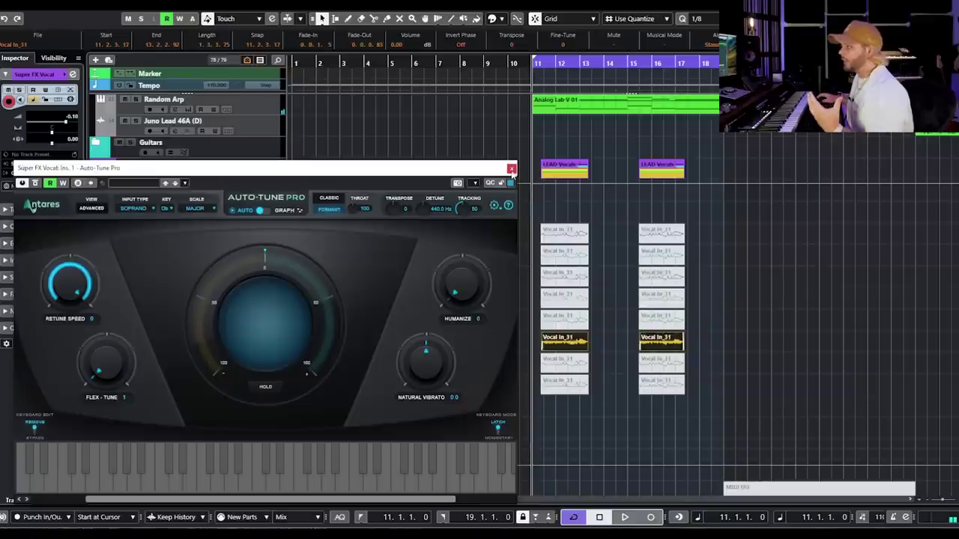
{"action": "left_click", "coordinate": [511, 168]}
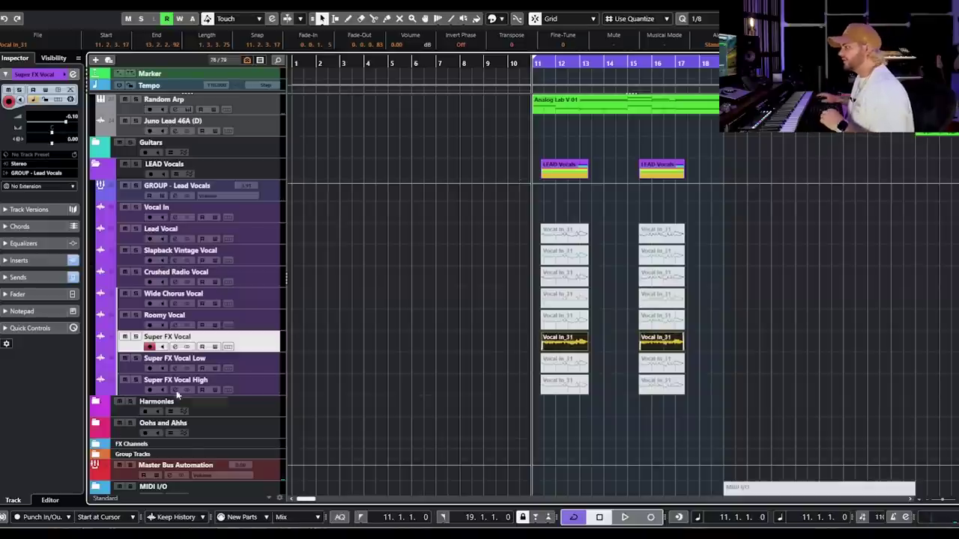
Step: Re-enable the Doubler4 Stereo insert on the Super FX Vocal, open the plug-in and close the channel settings
{"action": "left_click", "coordinate": [174, 348]}
{"action": "left_click", "coordinate": [304, 314]}
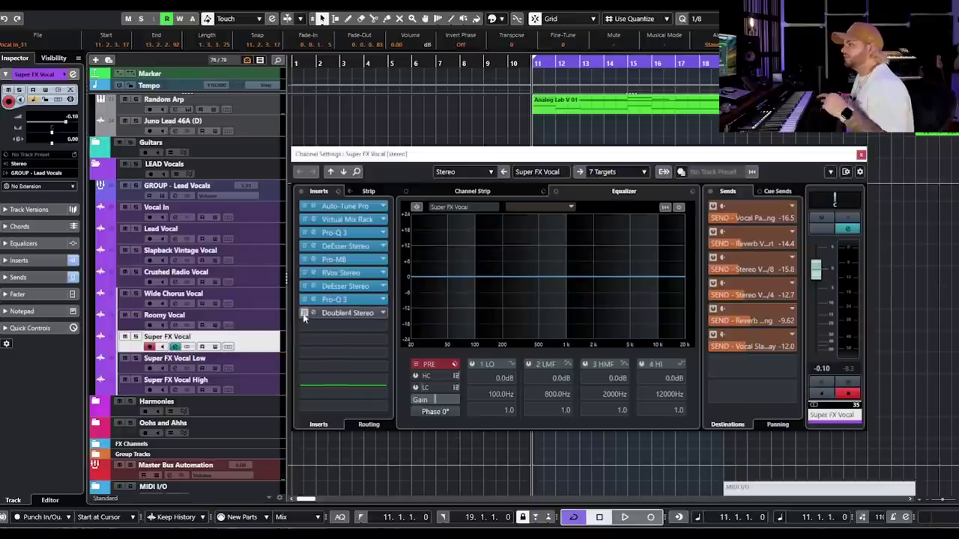
{"action": "left_click", "coordinate": [347, 314]}
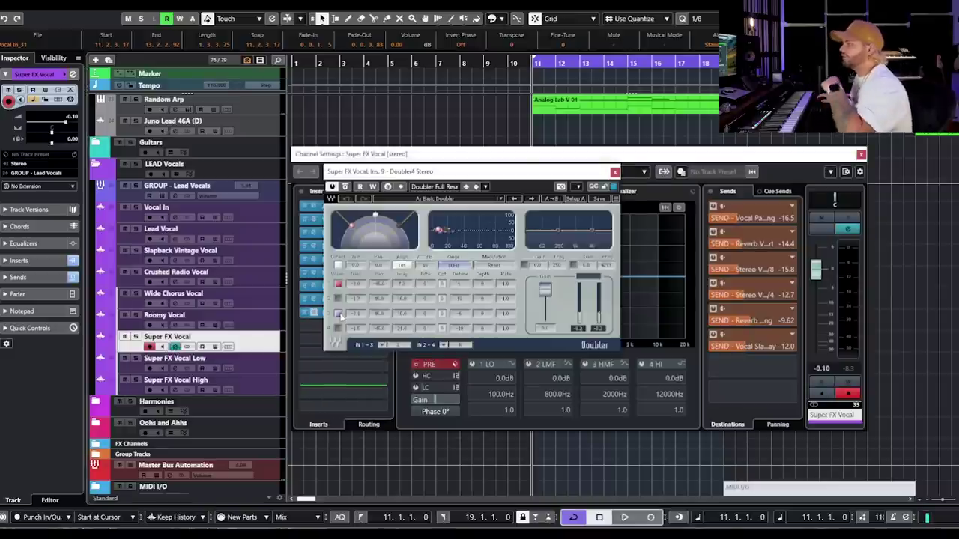
{"action": "left_click", "coordinate": [534, 164]}
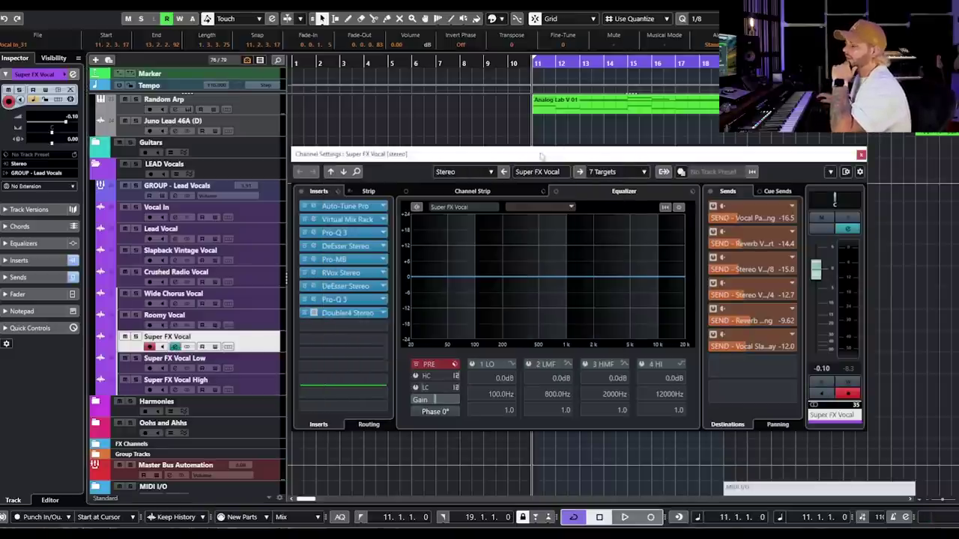
{"action": "key", "text": "Escape"}
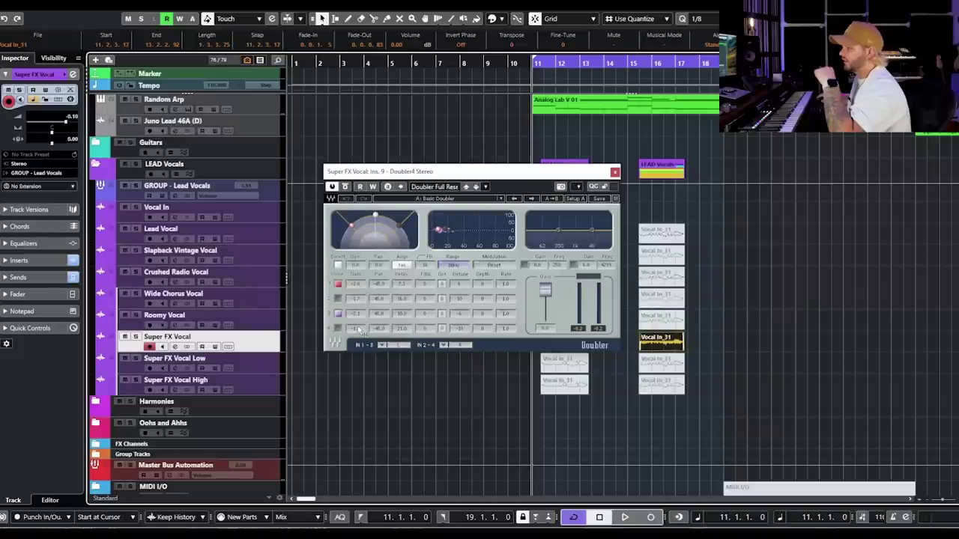
Step: Move the Doubler window aside, audition the Super FX Vocal in the mix with the doubler active, and close the plug-in
{"action": "left_click_drag", "start_coordinate": [519, 173], "coordinate": [423, 159]}
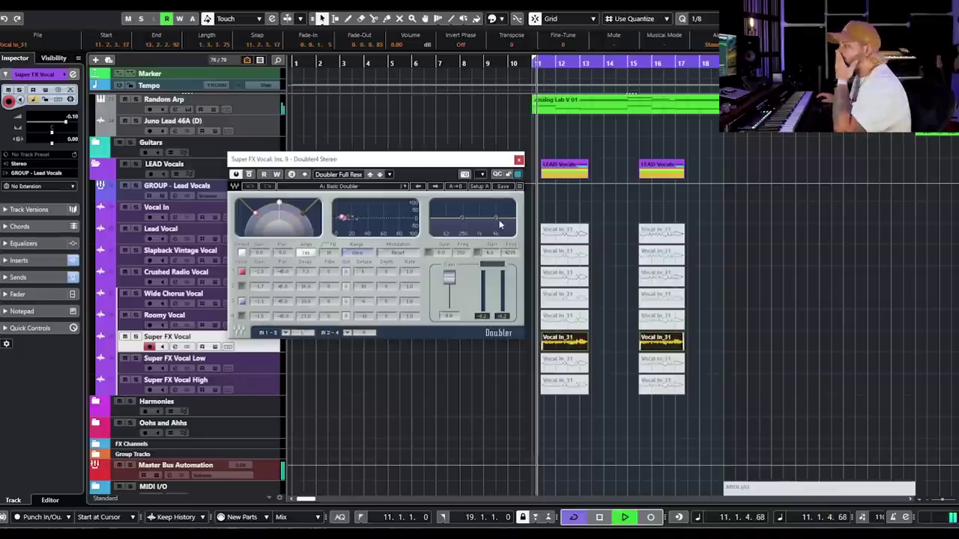
{"action": "left_click_drag", "start_coordinate": [507, 168], "coordinate": [487, 171]}
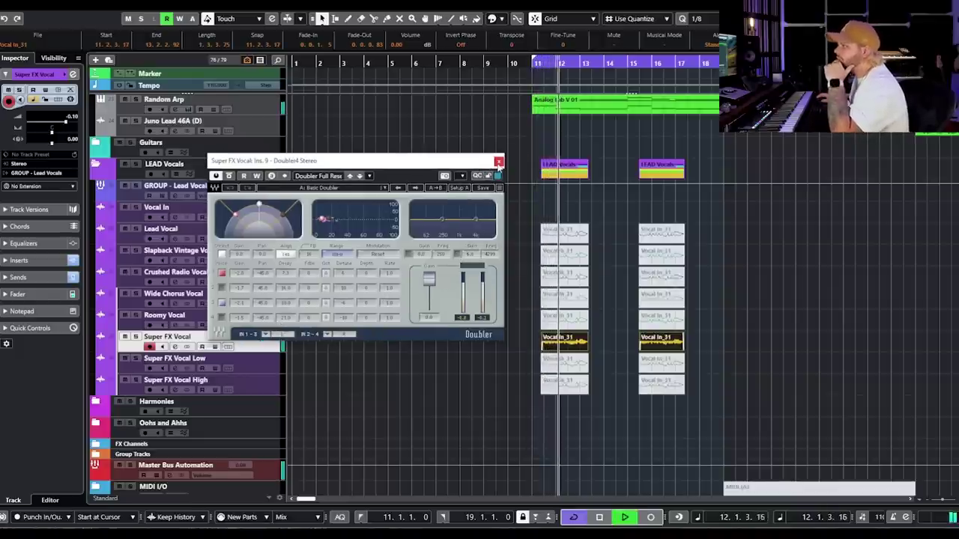
{"action": "left_click", "coordinate": [499, 161]}
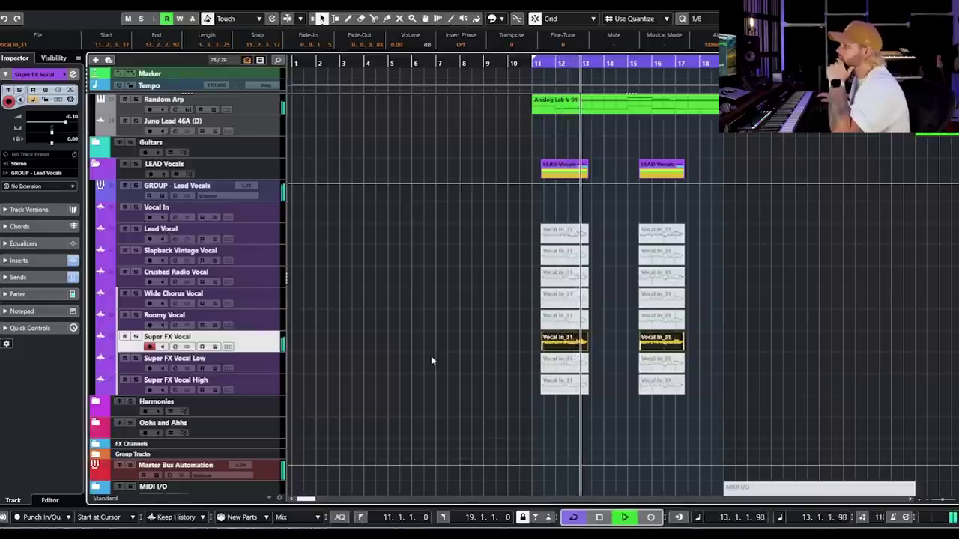
Step: Toggle the Doubler4 Stereo insert in the Super FX Vocal channel settings during playback, then close the settings and stop
{"action": "left_click", "coordinate": [175, 347]}
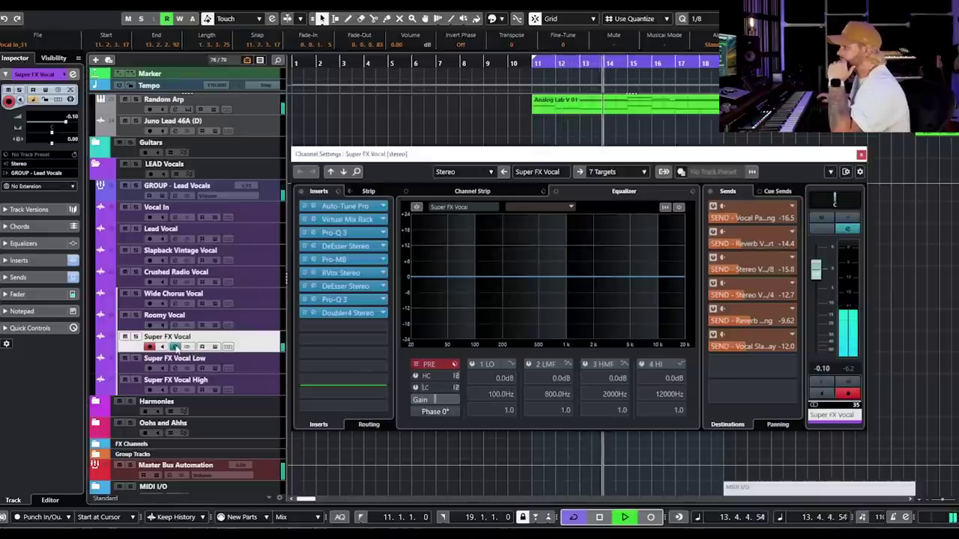
{"action": "left_click_drag", "start_coordinate": [739, 153], "coordinate": [506, 143]}
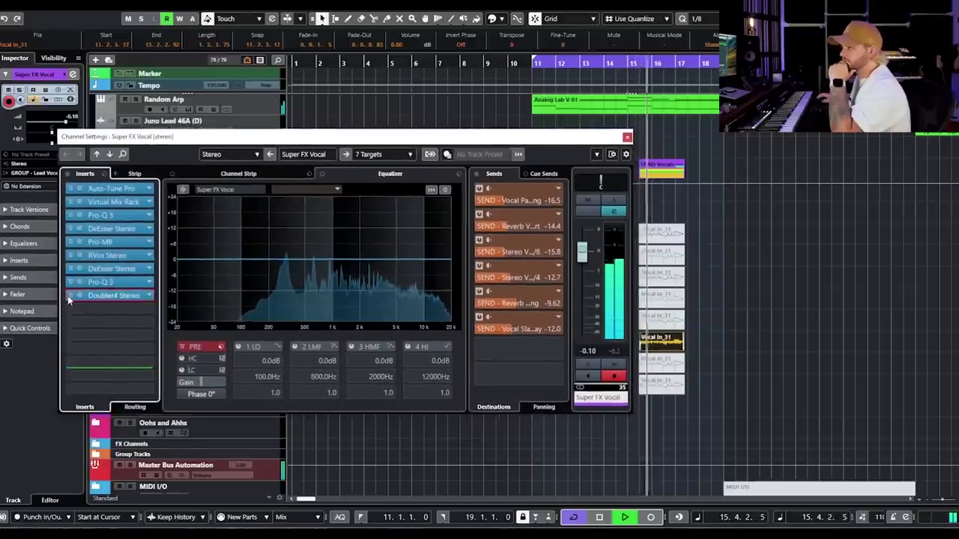
{"action": "left_click", "coordinate": [71, 298]}
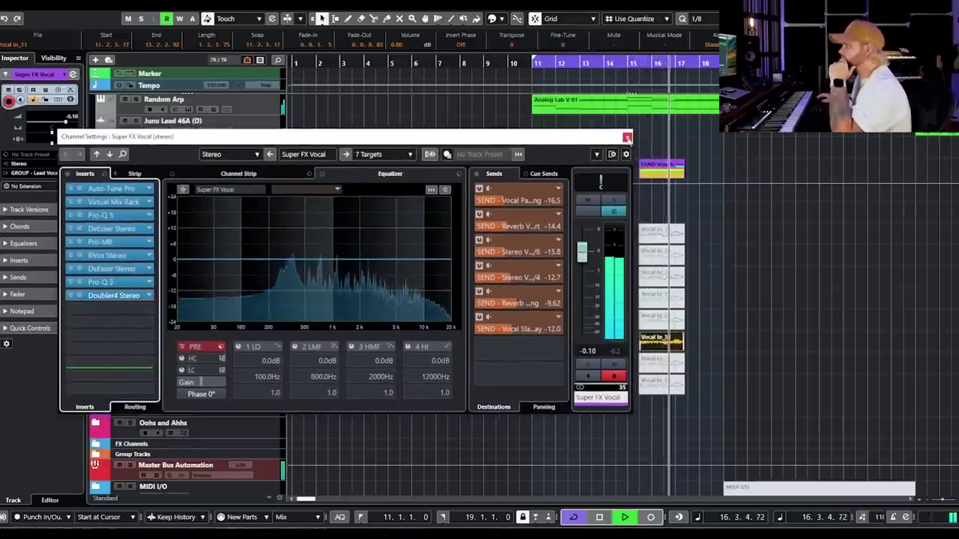
{"action": "left_click", "coordinate": [627, 137]}
{"action": "key", "text": "space"}
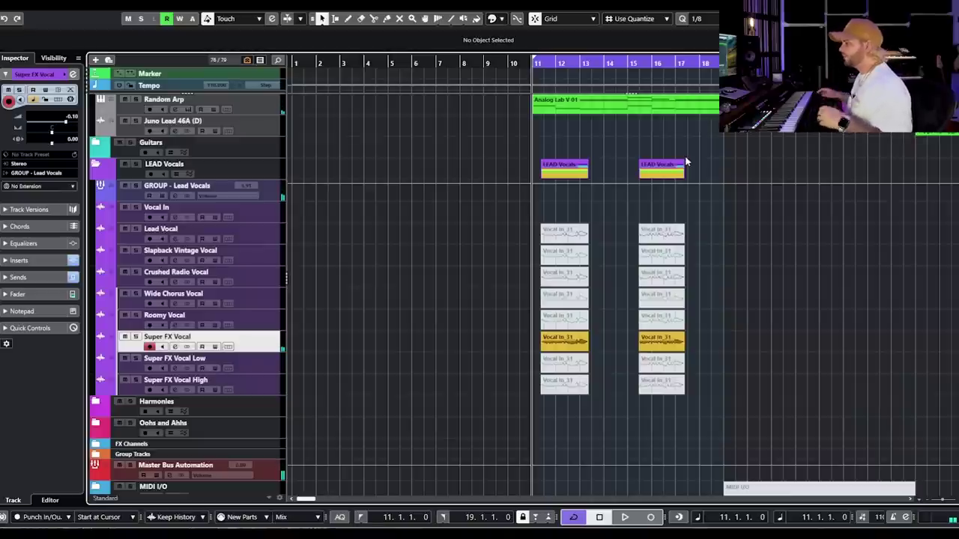
Step: Unmute the two Super FX Vocal Low clips and solo their track
{"action": "left_click_drag", "start_coordinate": [501, 375], "coordinate": [697, 362]}
{"action": "left_click", "coordinate": [437, 372]}
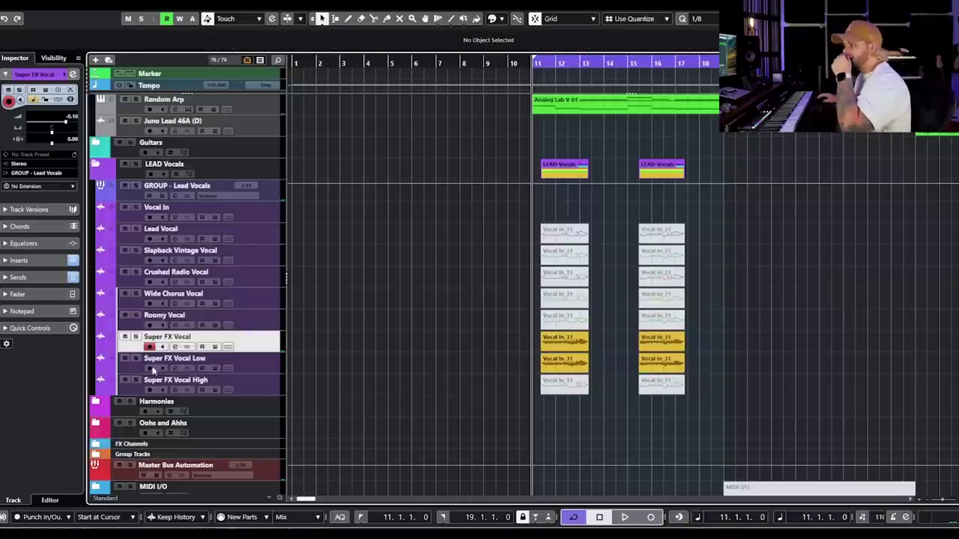
{"action": "left_click", "coordinate": [138, 360]}
Step: Open the Super FX Vocal Low channel settings, examine its Auto-Tune Pro and Doubler4 Stereo inserts, and close the windows
{"action": "left_click", "coordinate": [176, 368]}
{"action": "left_click_drag", "start_coordinate": [275, 137], "coordinate": [594, 182]}
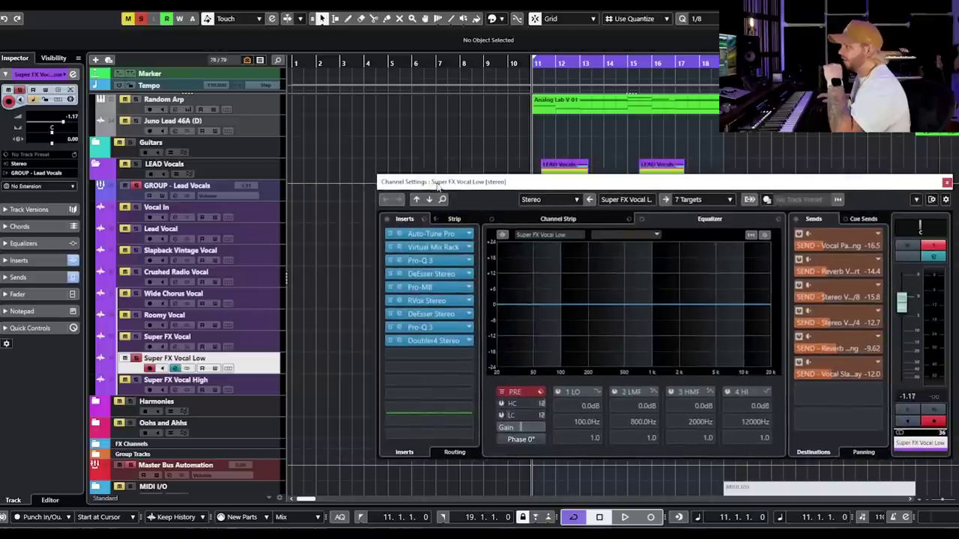
{"action": "left_click", "coordinate": [433, 234]}
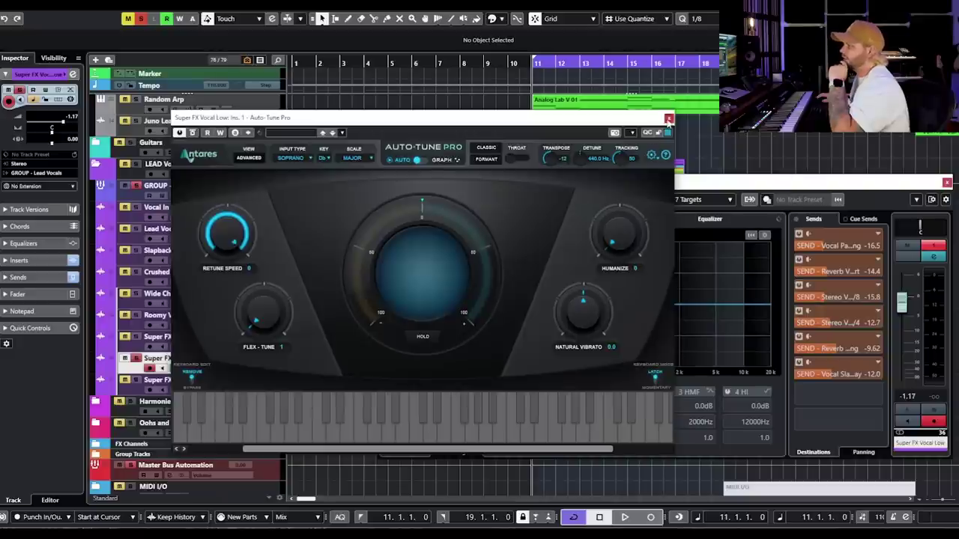
{"action": "left_click", "coordinate": [669, 118]}
{"action": "left_click", "coordinate": [428, 341]}
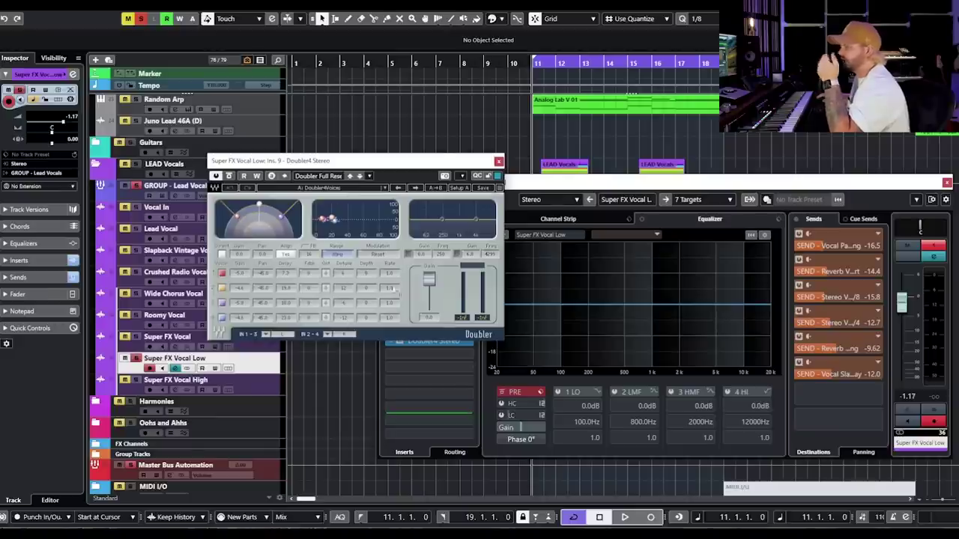
{"action": "left_click", "coordinate": [499, 162]}
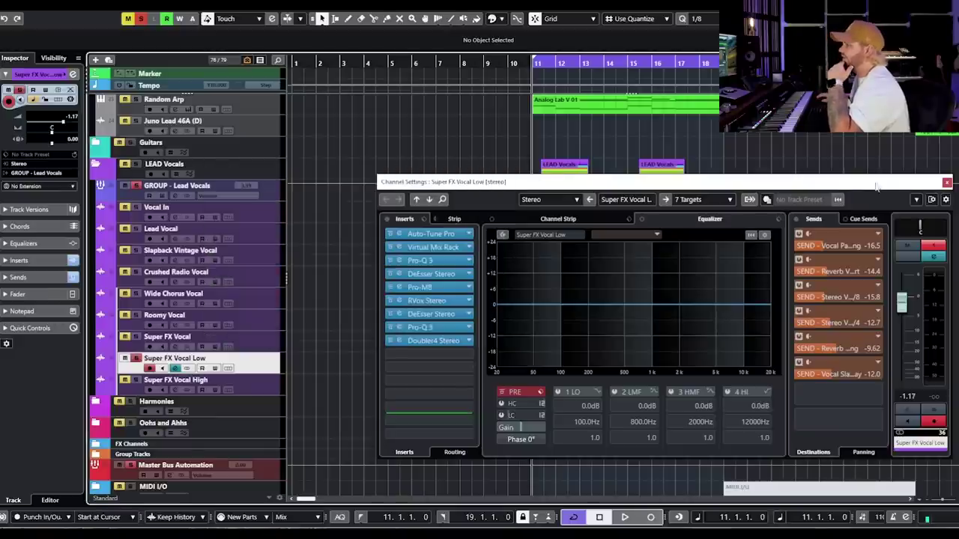
{"action": "left_click", "coordinate": [946, 183]}
Step: Audition the soloed Super FX Vocal Low, then unmute the Super FX Vocal High clips and move the solo to that track
{"action": "key", "text": "space"}
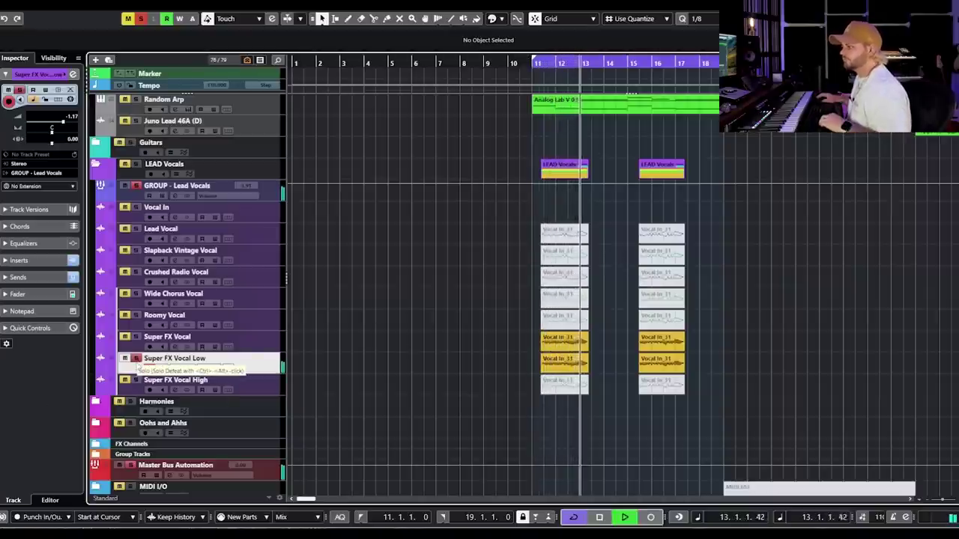
{"action": "key", "text": "space"}
{"action": "left_click_drag", "start_coordinate": [524, 400], "coordinate": [745, 379]}
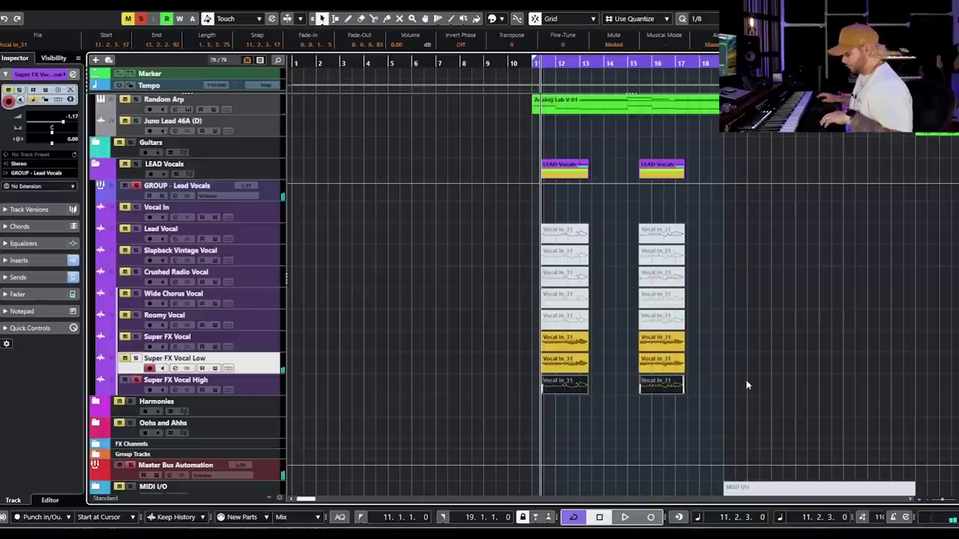
Step: Open the Super FX Vocal High channel settings and examine its Auto-Tune Pro and last Pro-Q 3 inserts
{"action": "left_click", "coordinate": [172, 391]}
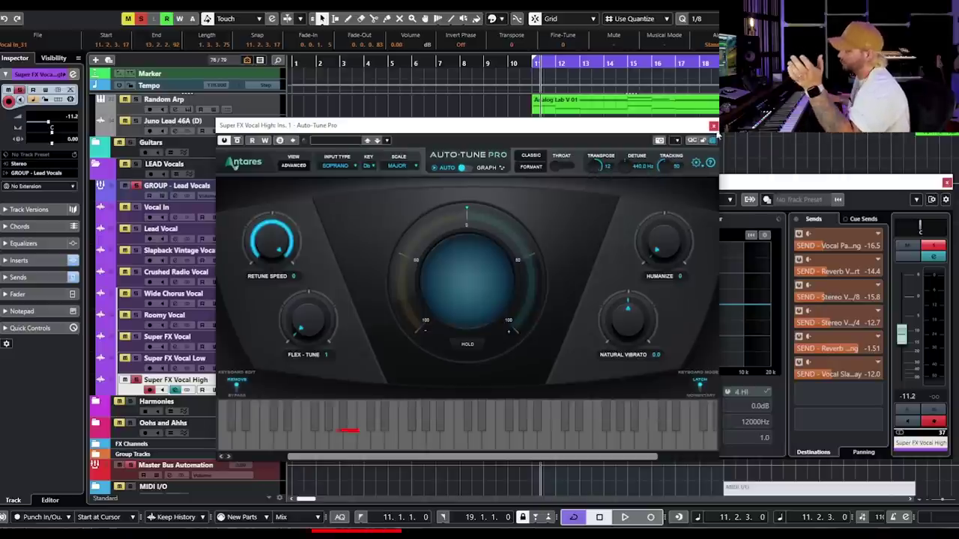
{"action": "left_click", "coordinate": [713, 125]}
{"action": "left_click", "coordinate": [431, 329]}
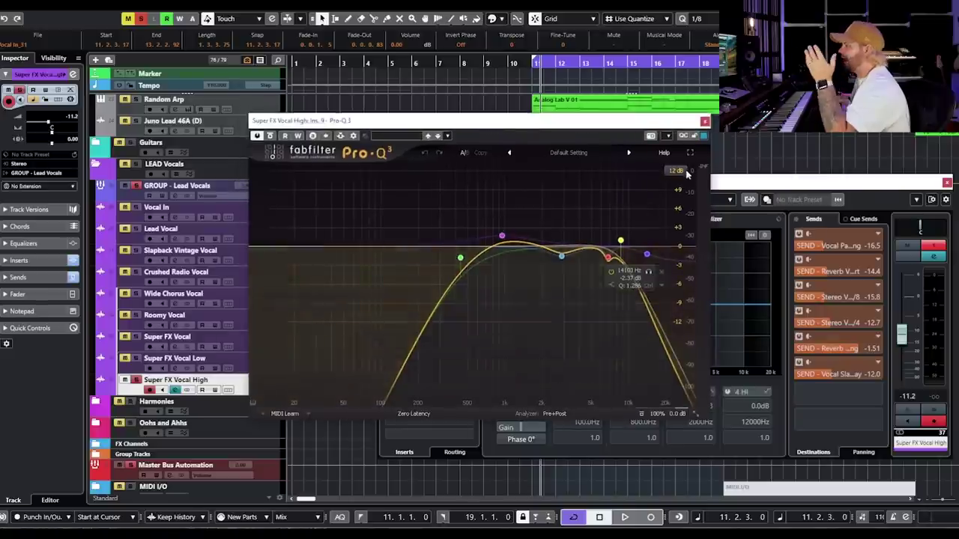
{"action": "left_click", "coordinate": [704, 121]}
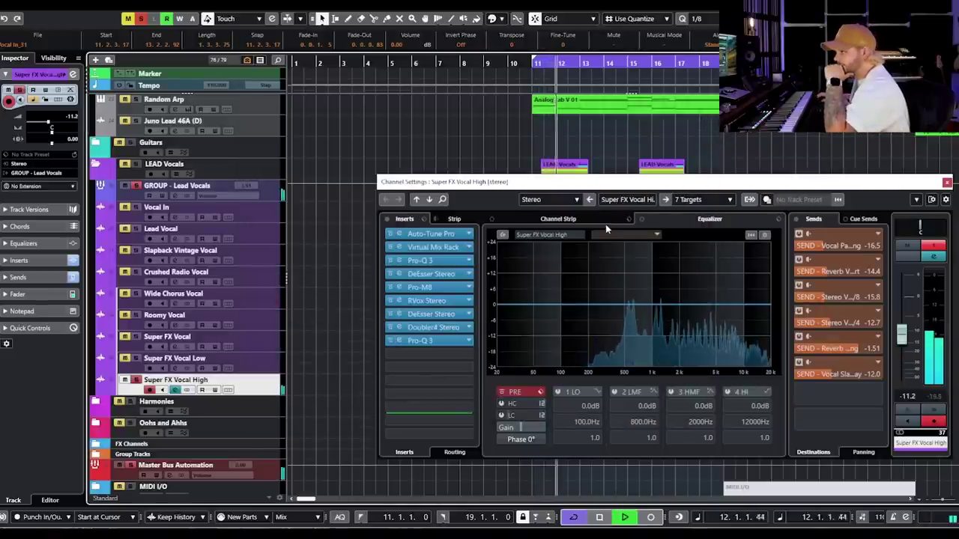
Step: Audition Super FX Vocal High, add Super FX Vocal and Super FX Vocal Low to the solo, and close the channel settings
{"action": "left_click_drag", "start_coordinate": [713, 181], "coordinate": [551, 161]}
{"action": "key", "text": "space"}
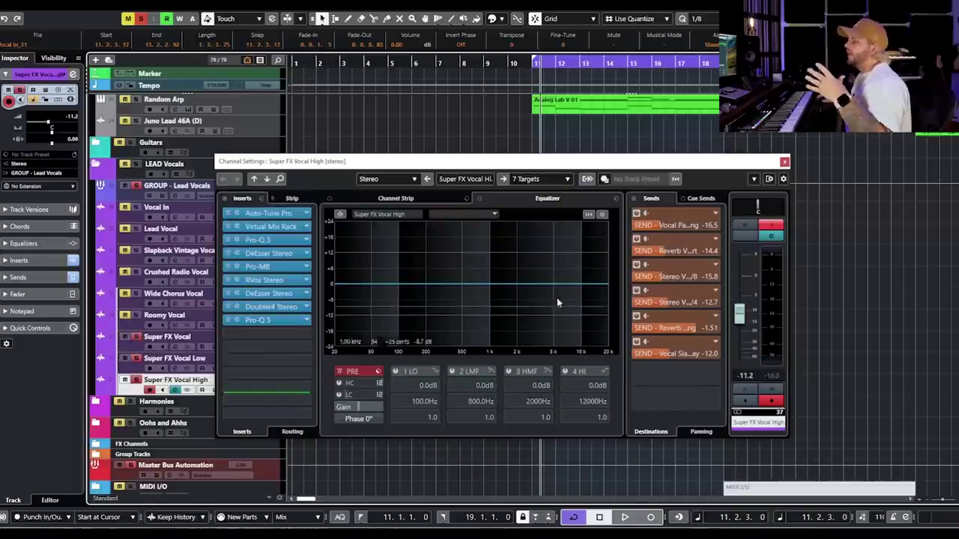
{"action": "left_click", "coordinate": [783, 161]}
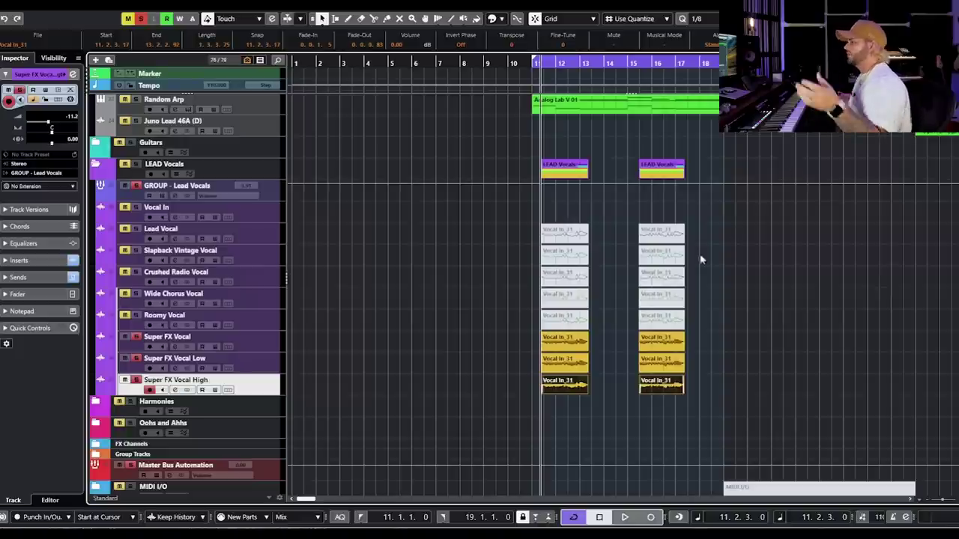
Step: Audition the three soloed Super FX vocal tracks together, then deactivate all solo states
{"action": "left_click", "coordinate": [785, 271]}
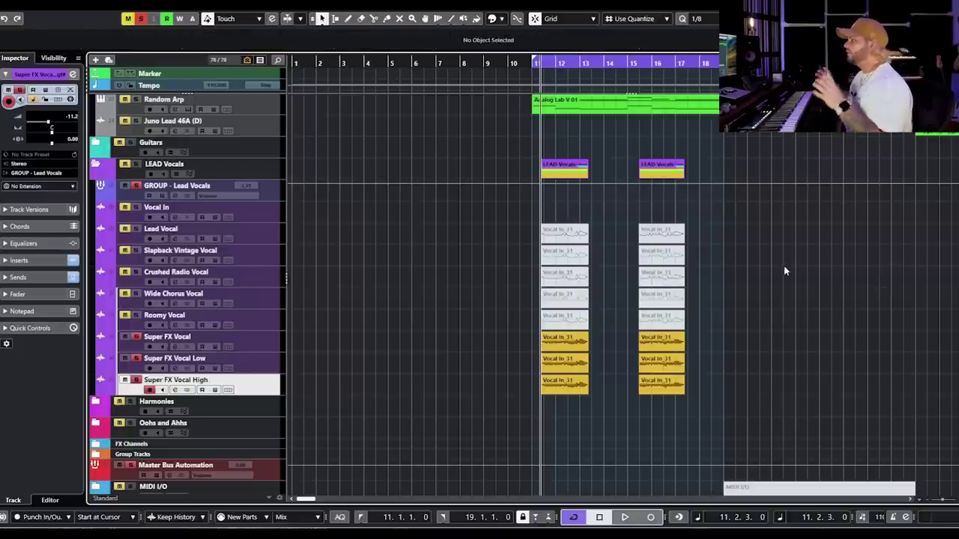
{"action": "key", "text": "space"}
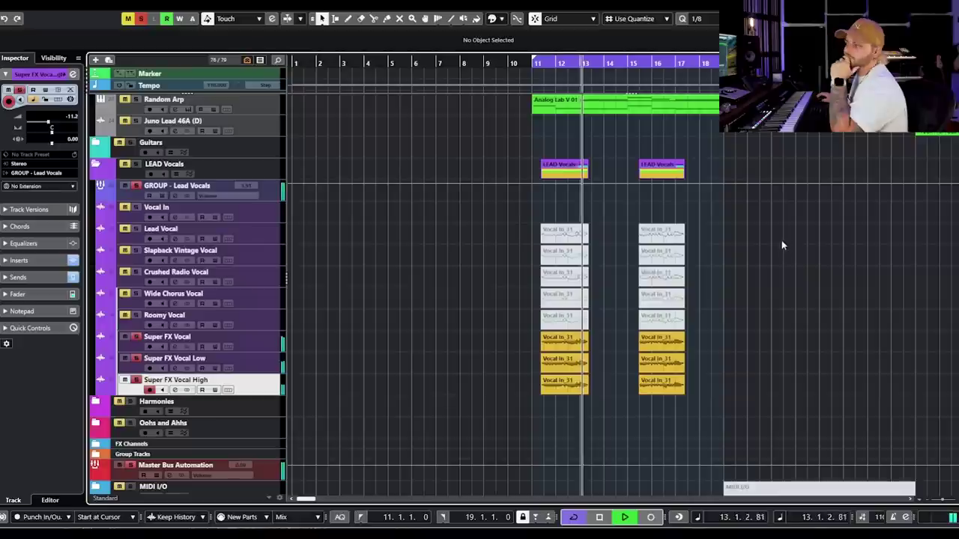
{"action": "key", "text": "space"}
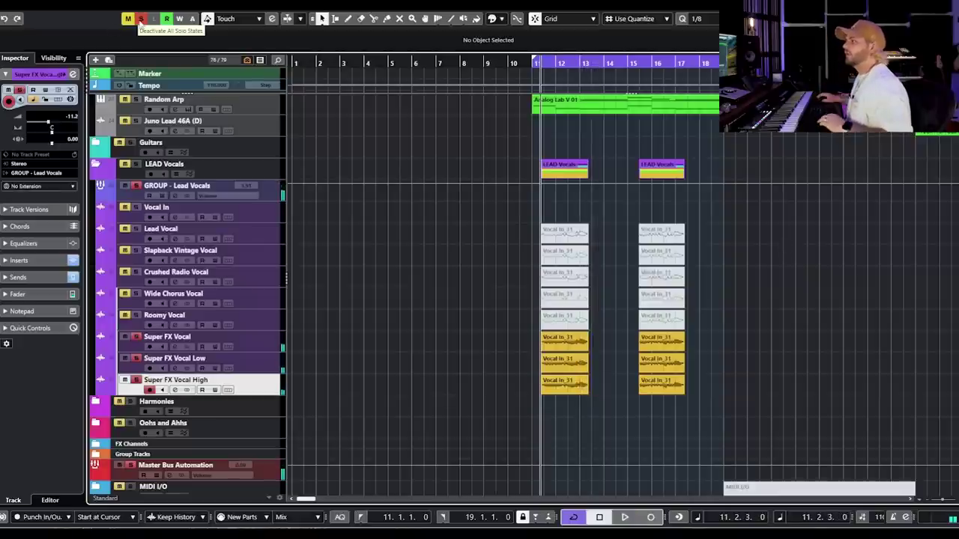
{"action": "left_click", "coordinate": [141, 19]}
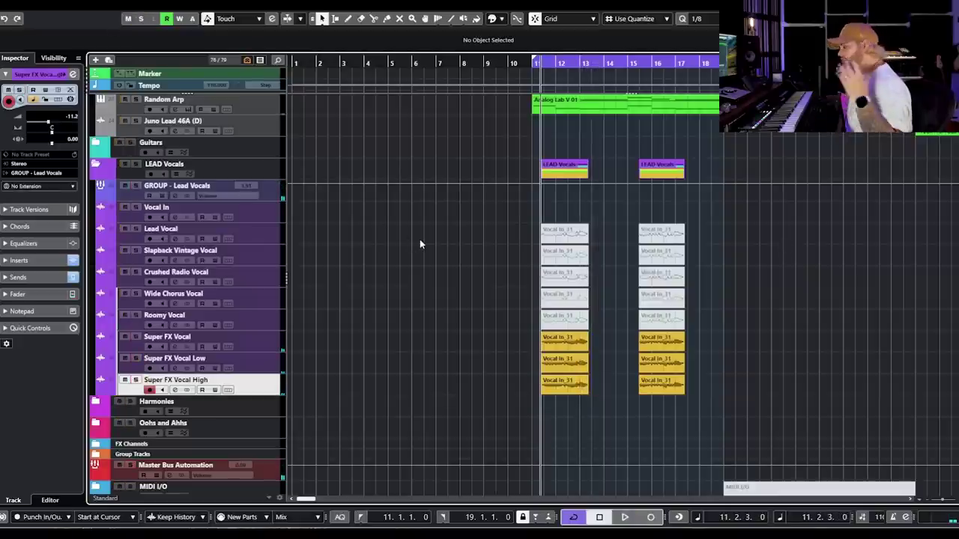
Step: Play the three Super FX vocal layers in the full mix from just before bar 11
{"action": "scroll", "coordinate": [480, 195], "scroll_direction": "up", "scroll_amount": 3}
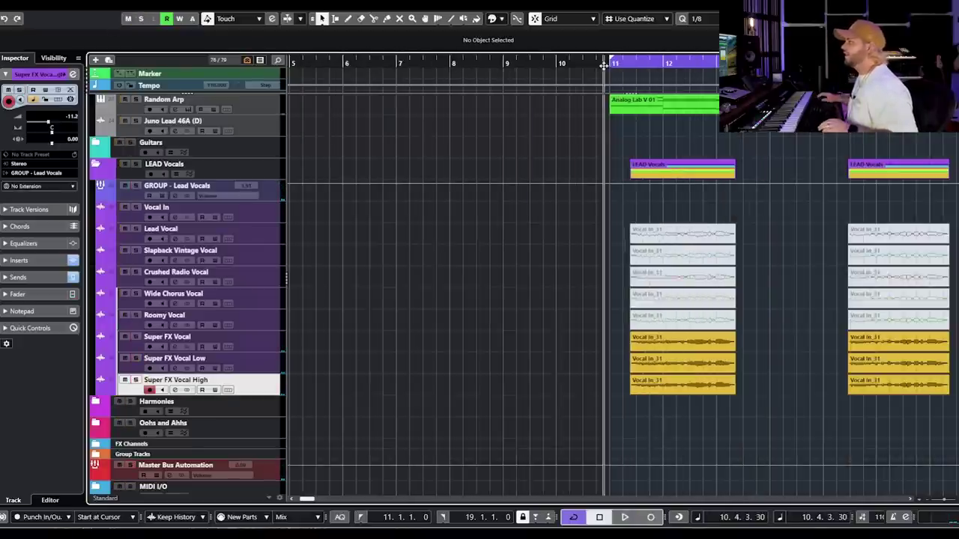
{"action": "scroll", "coordinate": [637, 150], "scroll_direction": "right", "scroll_amount": 5}
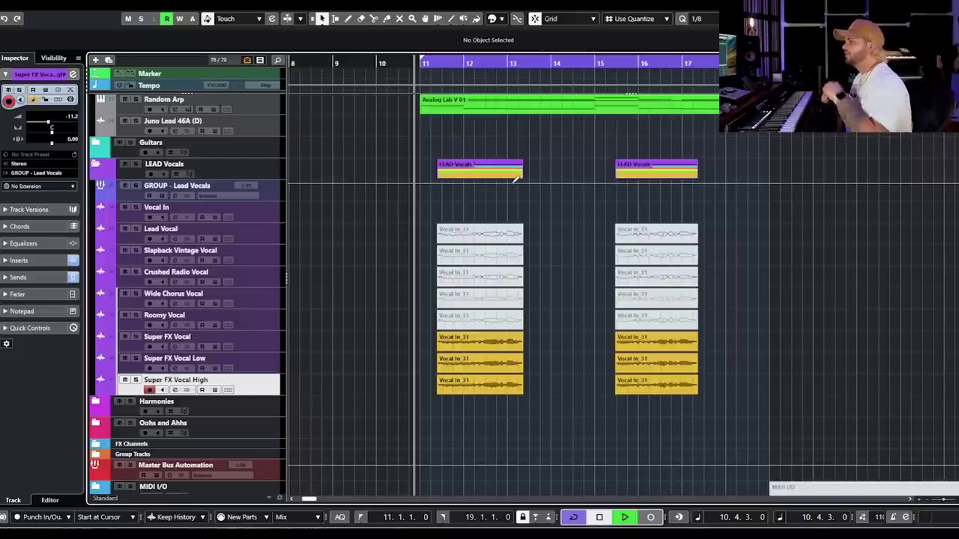
{"action": "key", "text": "space"}
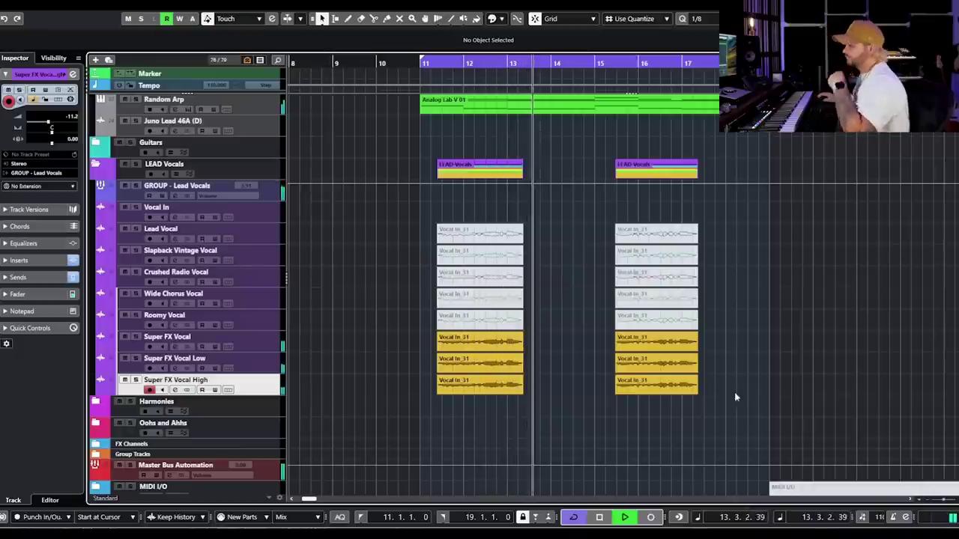
{"action": "key", "text": "space"}
Step: Mute all the Super FX Vocal, Low and High clips and unmute the two Lead Vocal clips
{"action": "left_click_drag", "start_coordinate": [728, 414], "coordinate": [448, 347]}
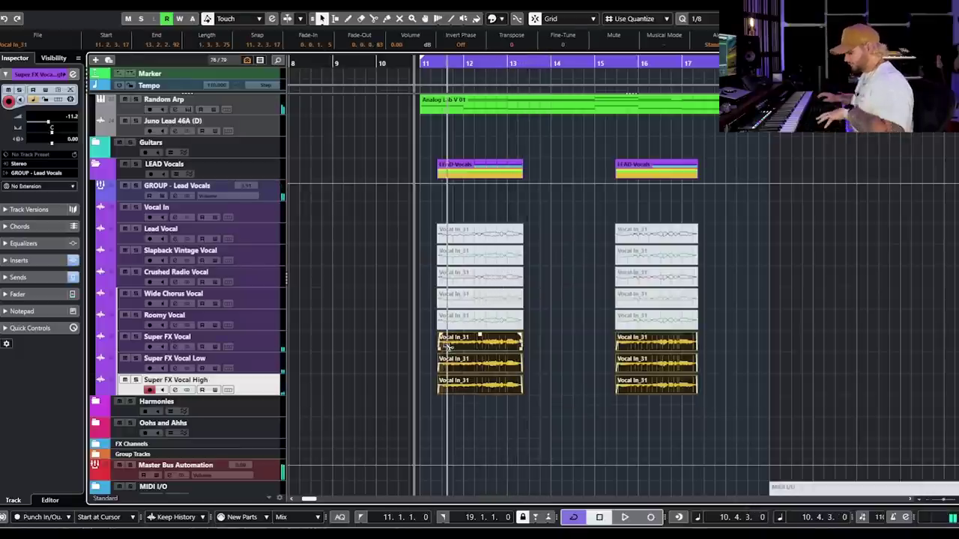
{"action": "key", "text": "shift+m"}
{"action": "left_click_drag", "start_coordinate": [384, 225], "coordinate": [673, 234]}
{"action": "key", "text": "shift+u"}
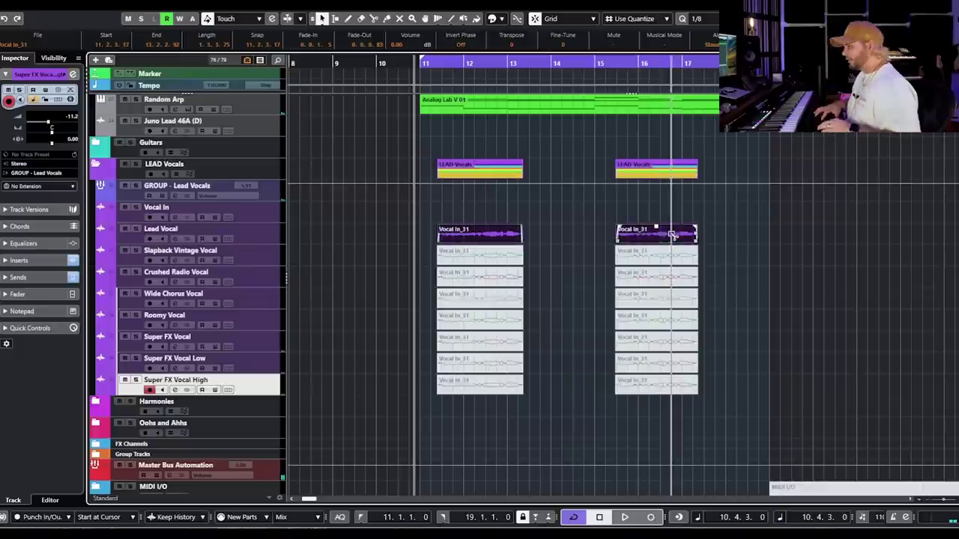
Step: Set the playback position just before bar 11 and audition the Lead Vocal in the mix
{"action": "left_click", "coordinate": [428, 64]}
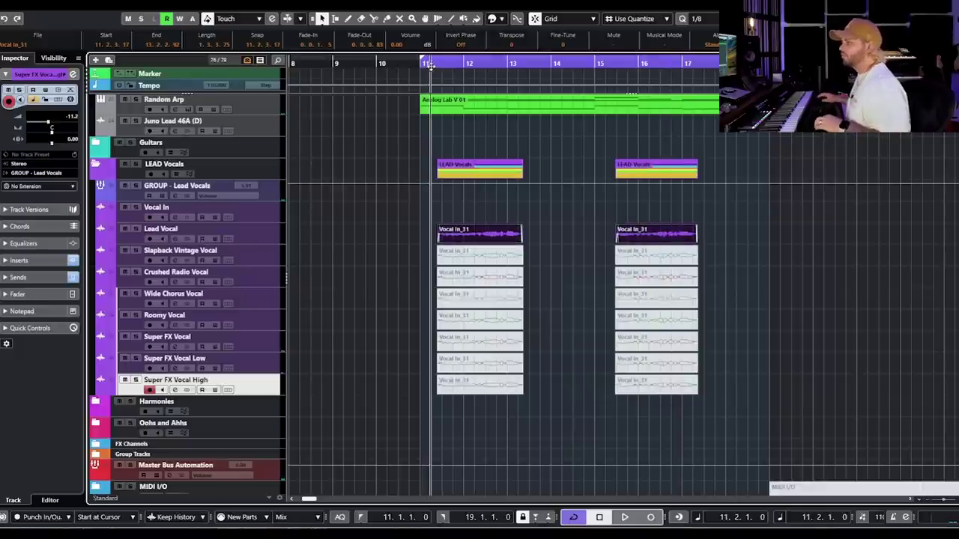
{"action": "left_click", "coordinate": [414, 63]}
{"action": "key", "text": "space"}
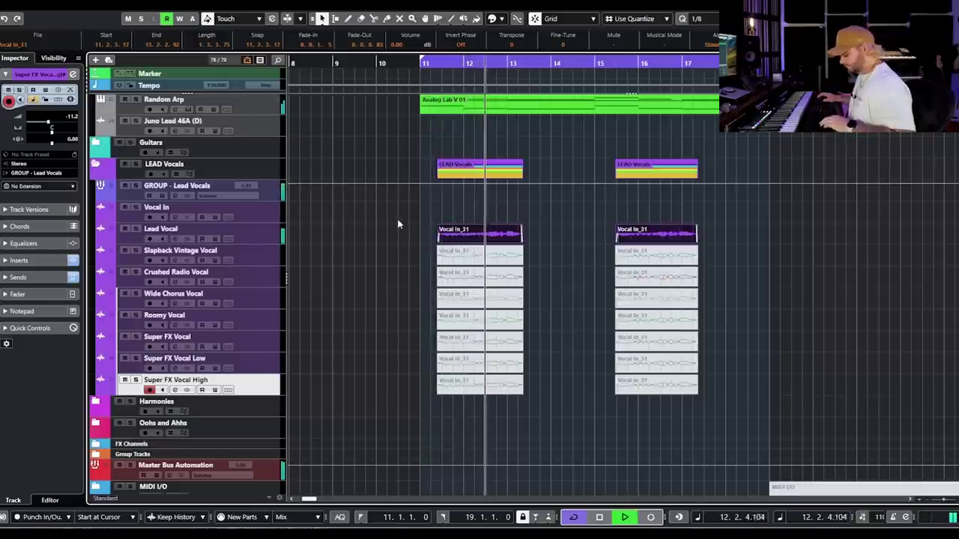
{"action": "key", "text": "space"}
Step: Mute the Lead Vocal clips, unmute the Slapback Vintage Vocal clips, and play them in the mix from bar 11
{"action": "left_click_drag", "start_coordinate": [410, 216], "coordinate": [697, 252]}
{"action": "left_click_drag", "start_coordinate": [747, 225], "coordinate": [407, 248]}
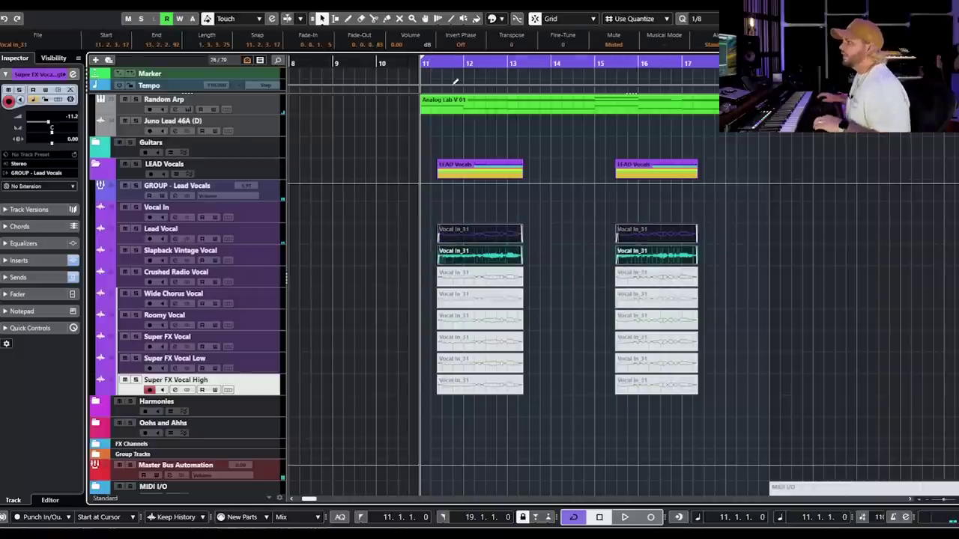
{"action": "key", "text": "space"}
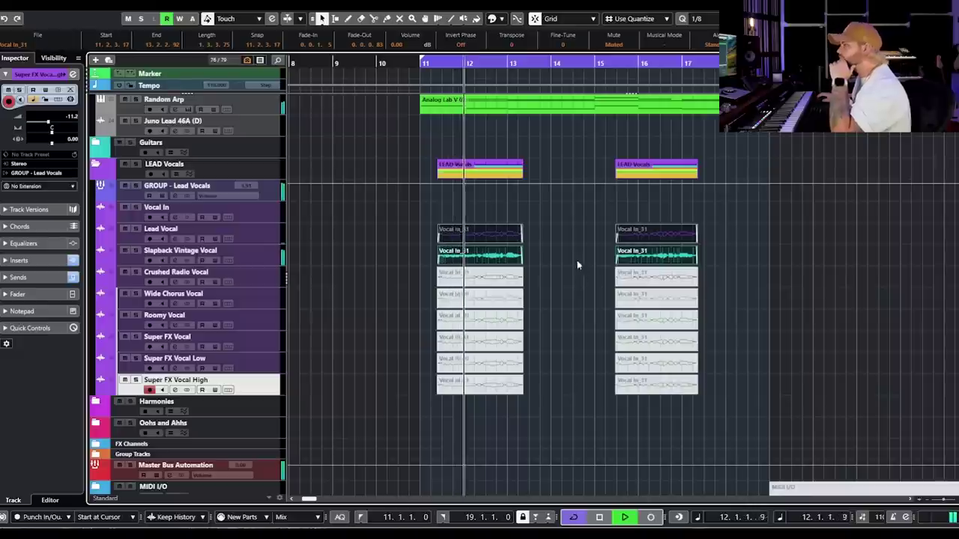
Step: Stop playback, mute the Slapback Vintage Vocal clips and unmute the Crushed Radio Vocal clips
{"action": "left_click_drag", "start_coordinate": [410, 254], "coordinate": [752, 277]}
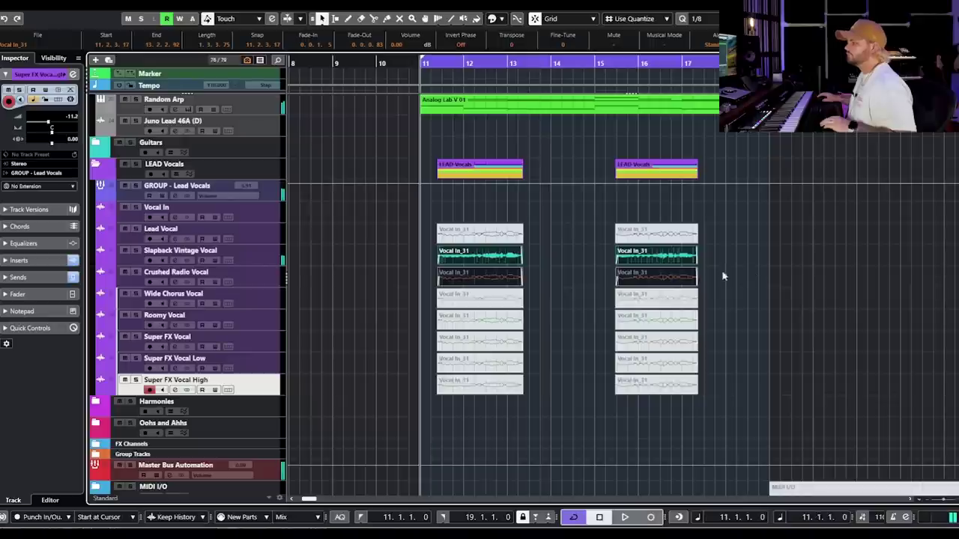
{"action": "key", "text": "space"}
{"action": "left_click", "coordinate": [547, 298]}
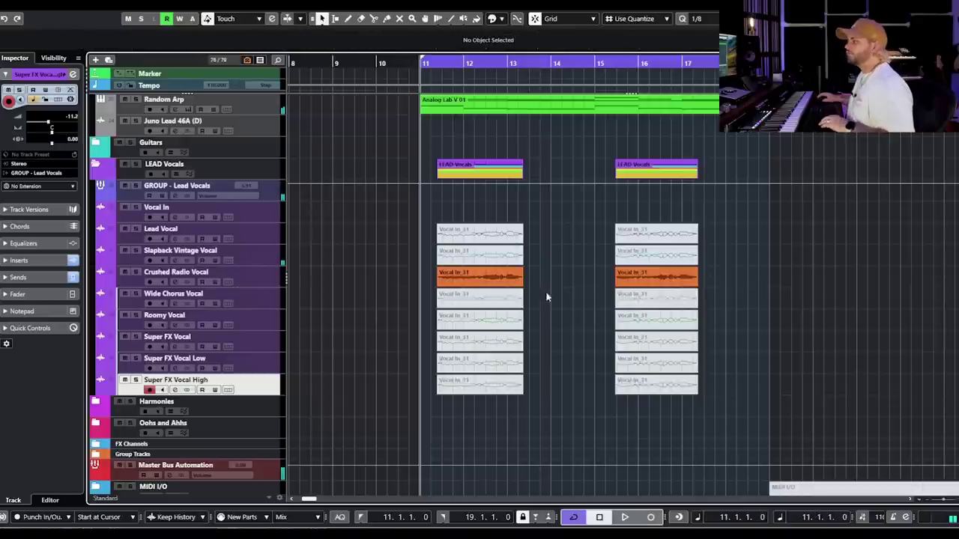
Step: Open the last Pro-Q 3 insert on the Crushed Radio Vocal, switch its A/B state, and close the plug-in and channel settings
{"action": "left_click", "coordinate": [173, 282]}
{"action": "left_click", "coordinate": [272, 333]}
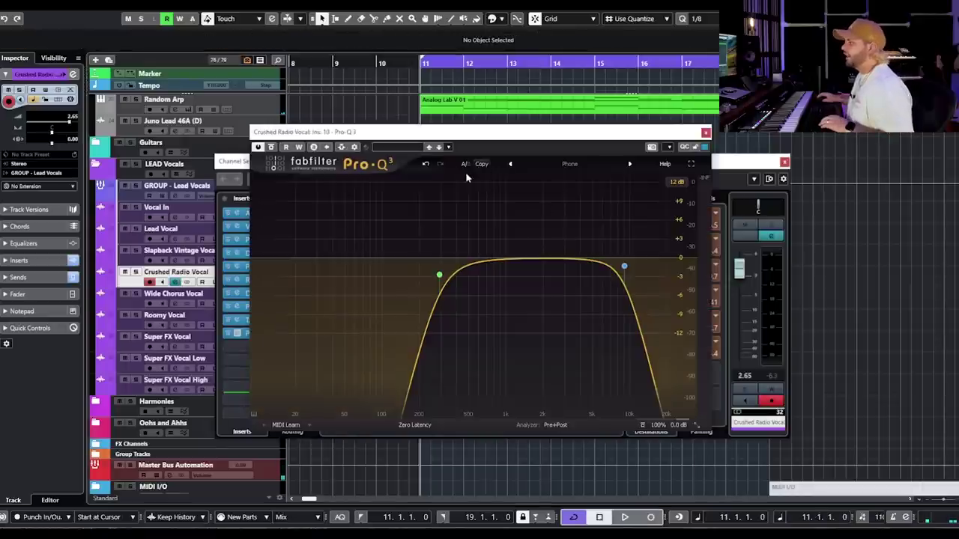
{"action": "left_click", "coordinate": [463, 166]}
{"action": "left_click", "coordinate": [706, 132]}
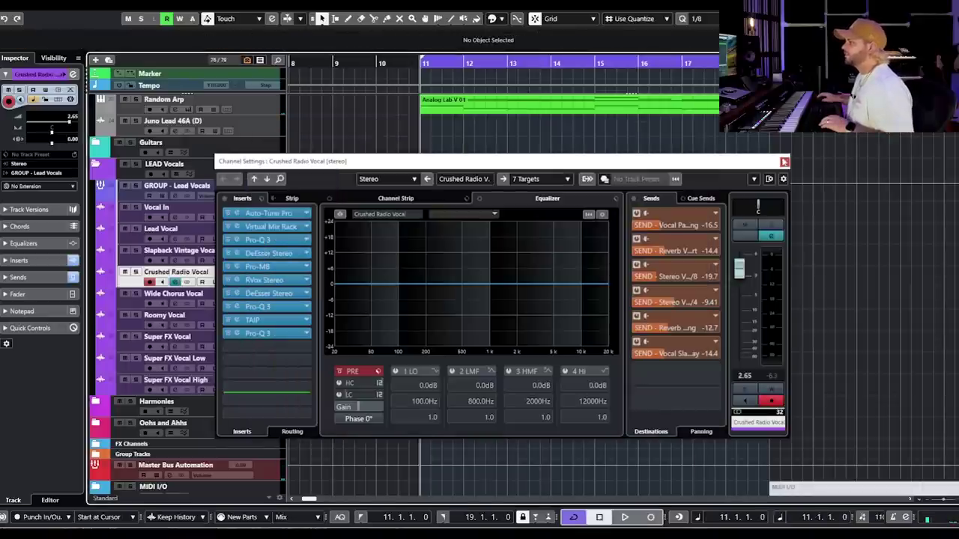
{"action": "left_click", "coordinate": [785, 161]}
Step: Audition the Crushed Radio Vocal from bar 11, mute its clips and unmute the Wide Chorus Vocal clips
{"action": "key", "text": "space"}
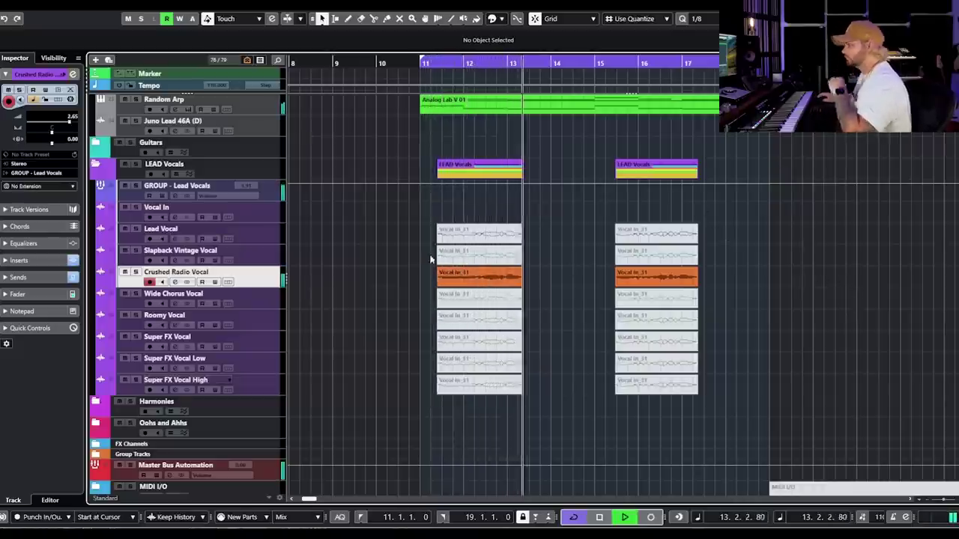
{"action": "key", "text": "space"}
{"action": "left_click_drag", "start_coordinate": [398, 277], "coordinate": [680, 310]}
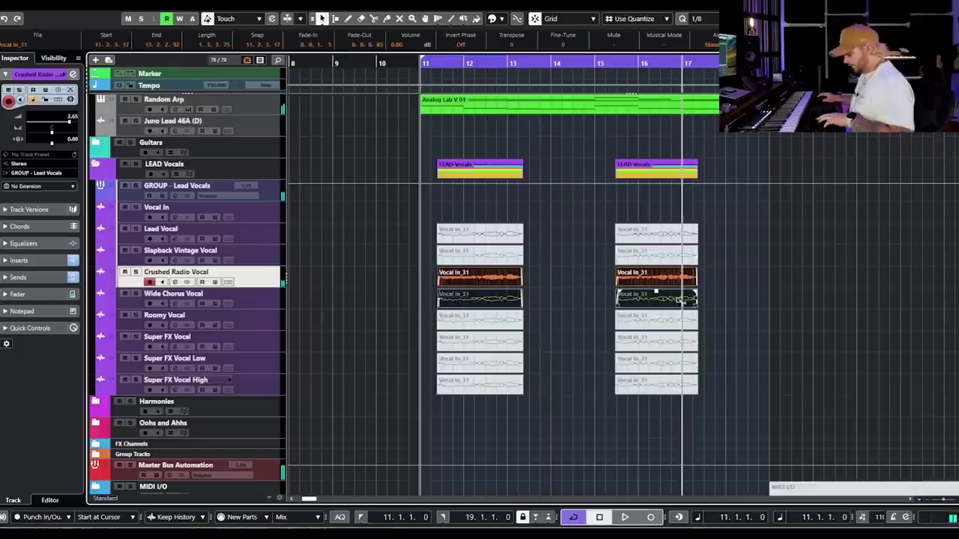
Step: Open the H910 Dual Harmonizer insert on the Wide Chorus Vocal and close the channel settings behind it
{"action": "left_click", "coordinate": [270, 306]}
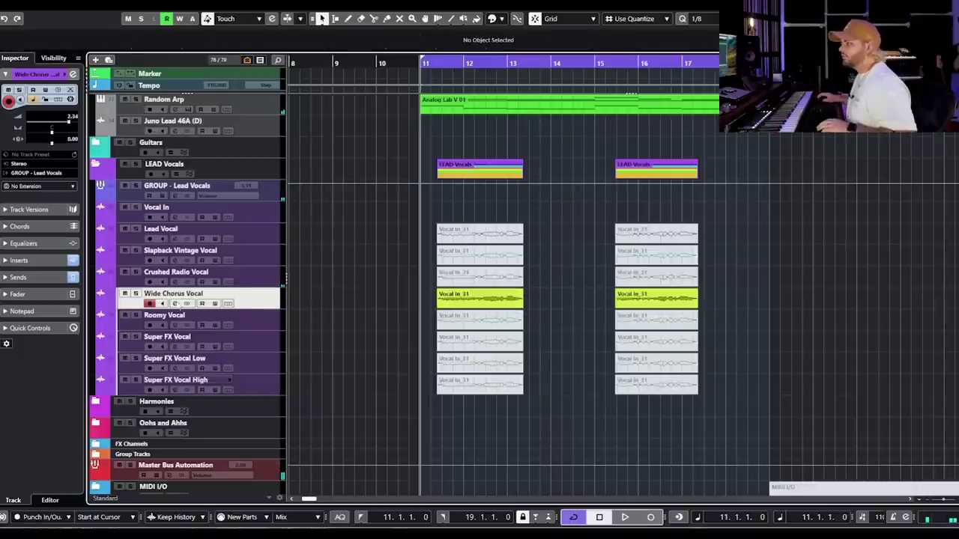
{"action": "left_click", "coordinate": [176, 303]}
{"action": "left_click", "coordinate": [268, 319]}
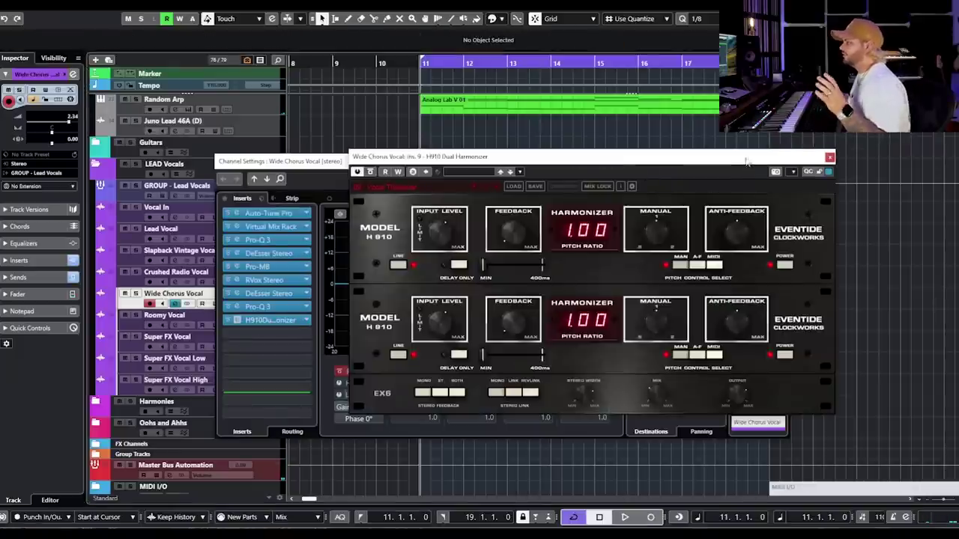
{"action": "left_click_drag", "start_coordinate": [747, 161], "coordinate": [646, 198]}
{"action": "key", "text": "Escape"}
Step: Audition the Wide Chorus Vocal, close the harmonizer, and switch the active clips from Wide Chorus Vocal to Roomy Vocal
{"action": "left_click_drag", "start_coordinate": [576, 193], "coordinate": [604, 153]}
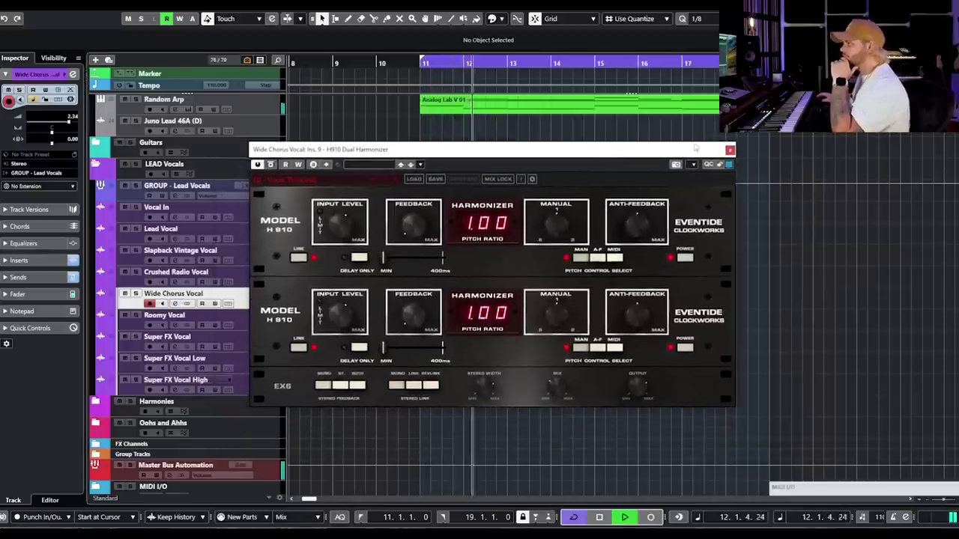
{"action": "left_click", "coordinate": [731, 151]}
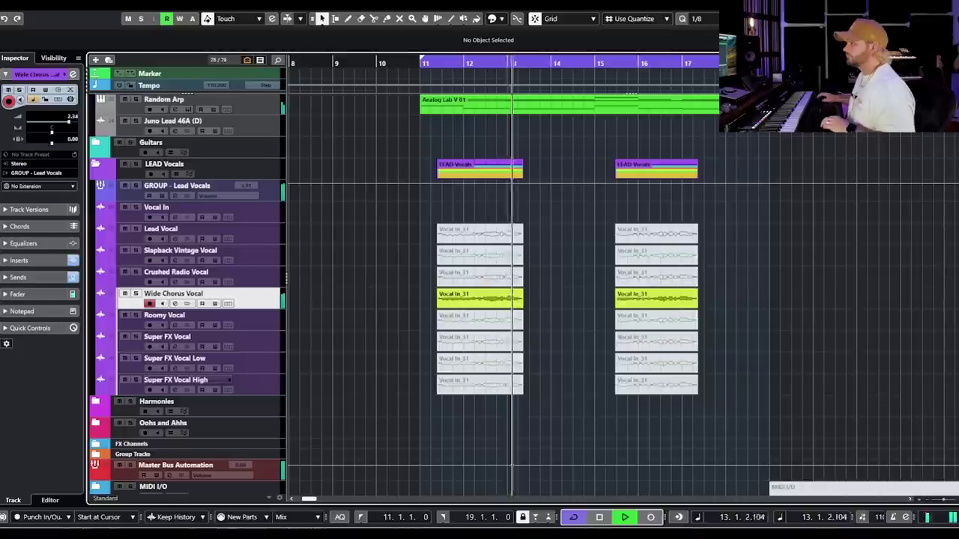
{"action": "key", "text": "space"}
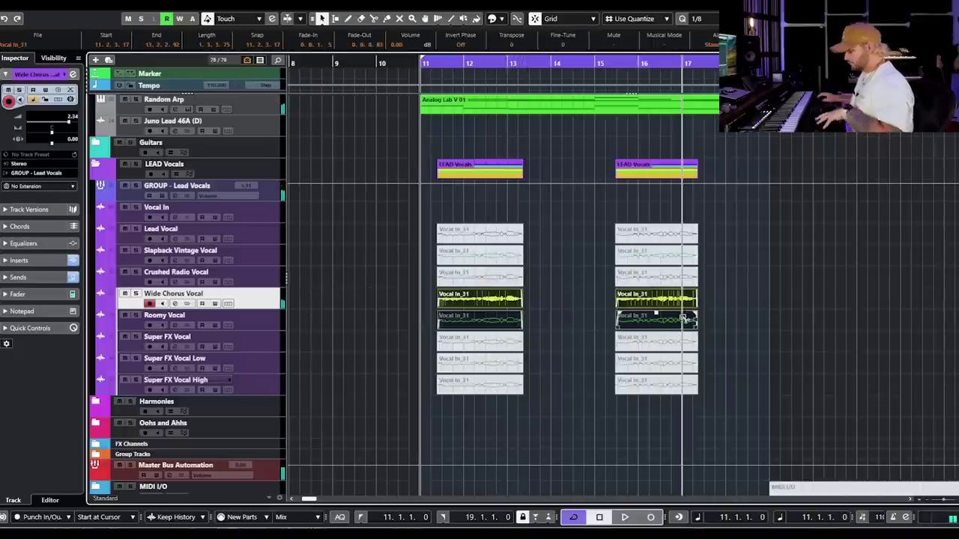
Step: Open the VerbSuite Classics insert on the Roomy Vocal and close its channel settings, leaving the plug-in open
{"action": "left_click", "coordinate": [253, 320]}
{"action": "left_click", "coordinate": [175, 326]}
{"action": "left_click", "coordinate": [270, 330]}
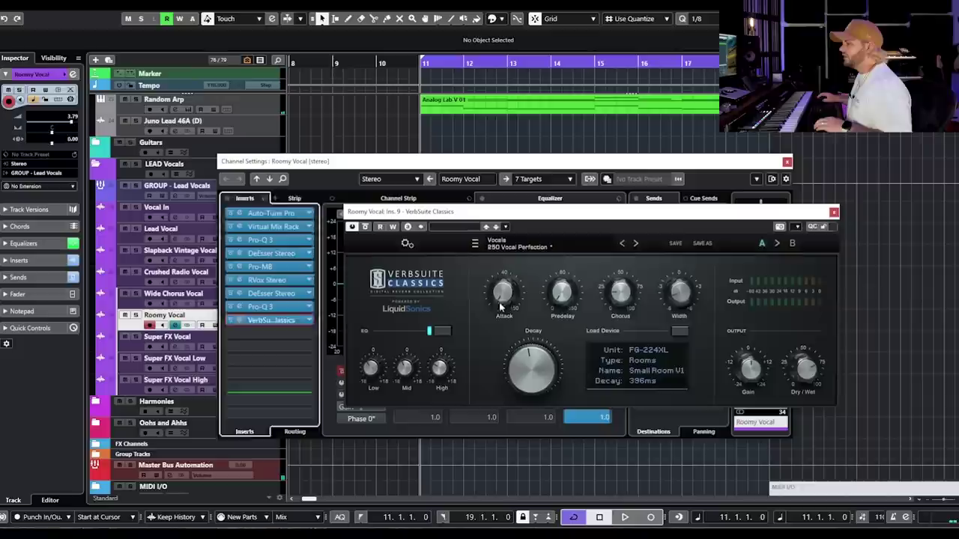
{"action": "left_click", "coordinate": [788, 165]}
Step: Audition the Roomy Vocal, close the reverb plug-in, and switch the active clips from Roomy Vocal to the three Super FX tracks
{"action": "key", "text": "space"}
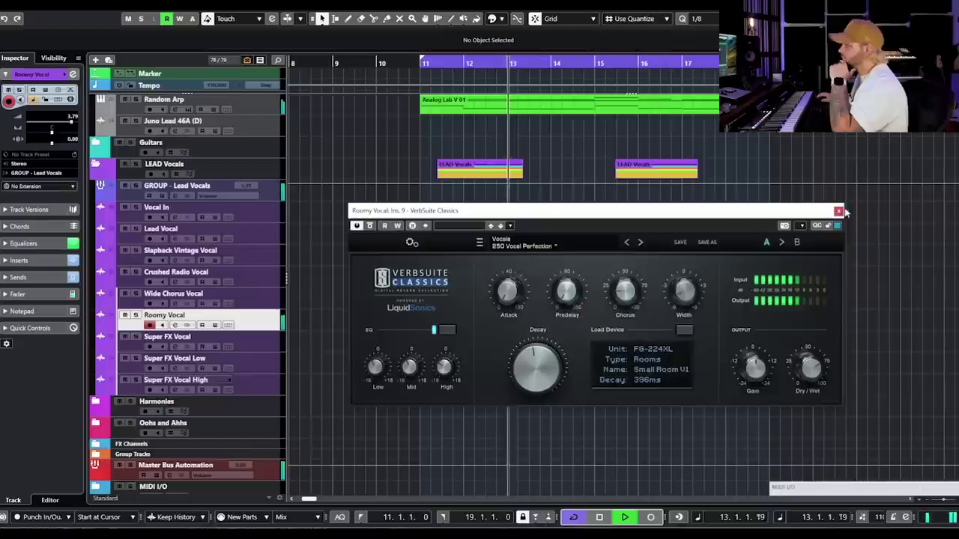
{"action": "key", "text": "space"}
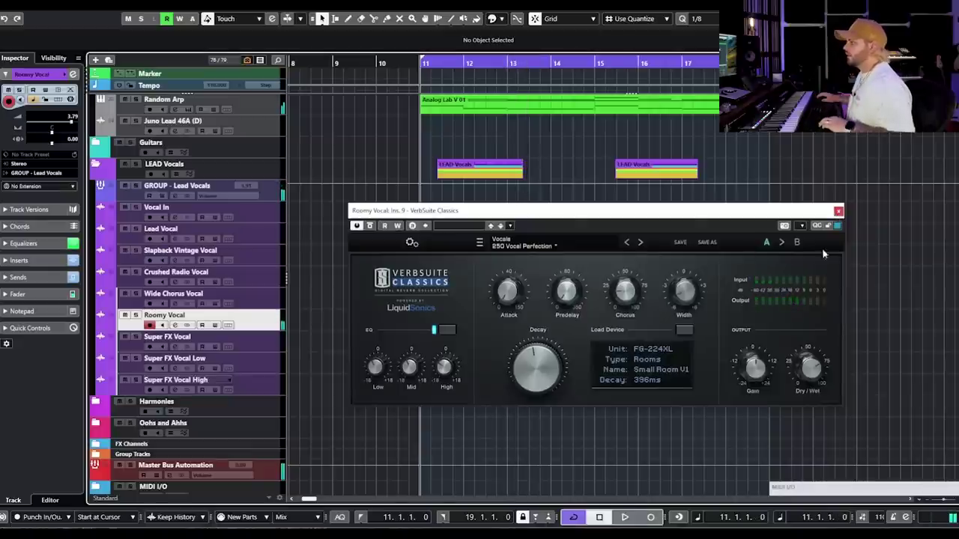
{"action": "left_click", "coordinate": [838, 210]}
{"action": "left_click_drag", "start_coordinate": [424, 329], "coordinate": [687, 386]}
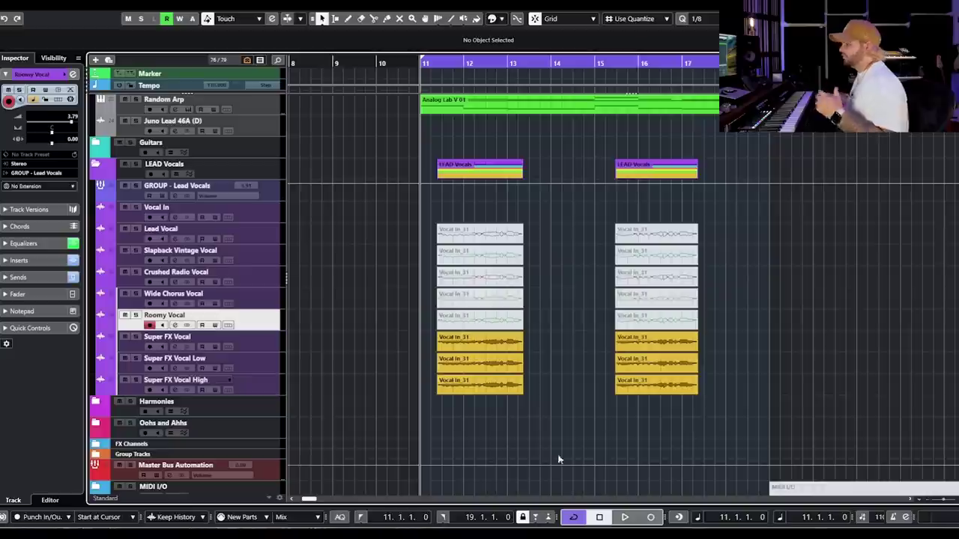
Step: Play the three layered Super FX vocals in the mix from bar 11, select the Super FX Vocal track, and stop playback
{"action": "key", "text": "space"}
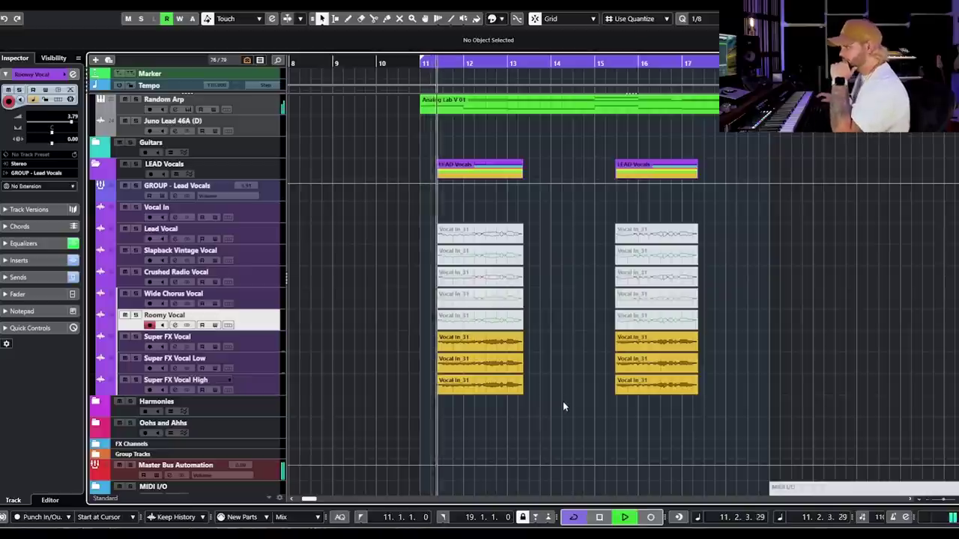
{"action": "left_click", "coordinate": [283, 346]}
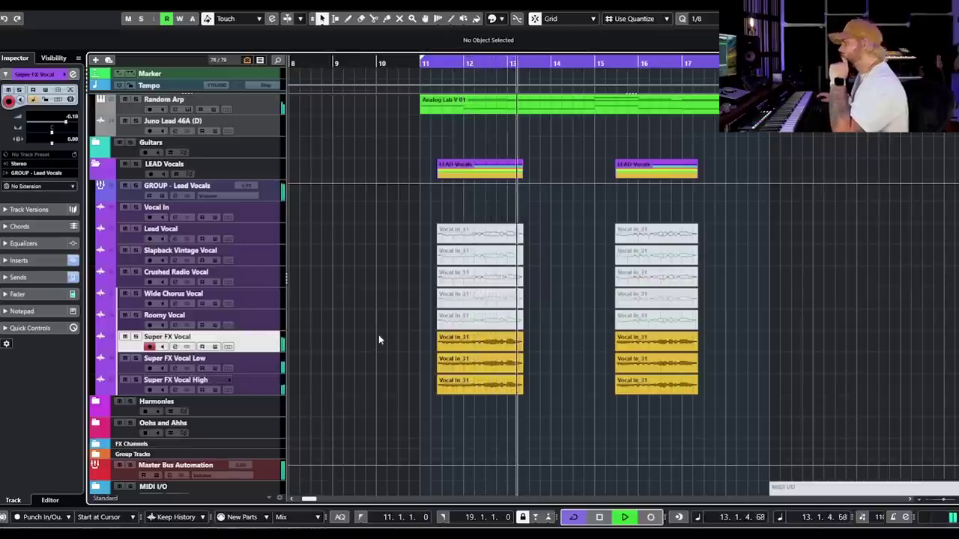
{"action": "key", "text": "space"}
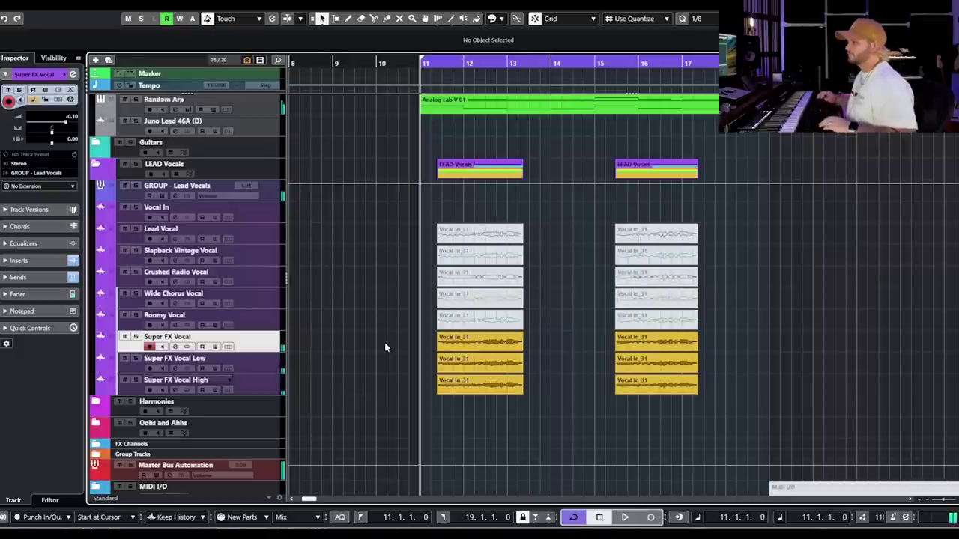